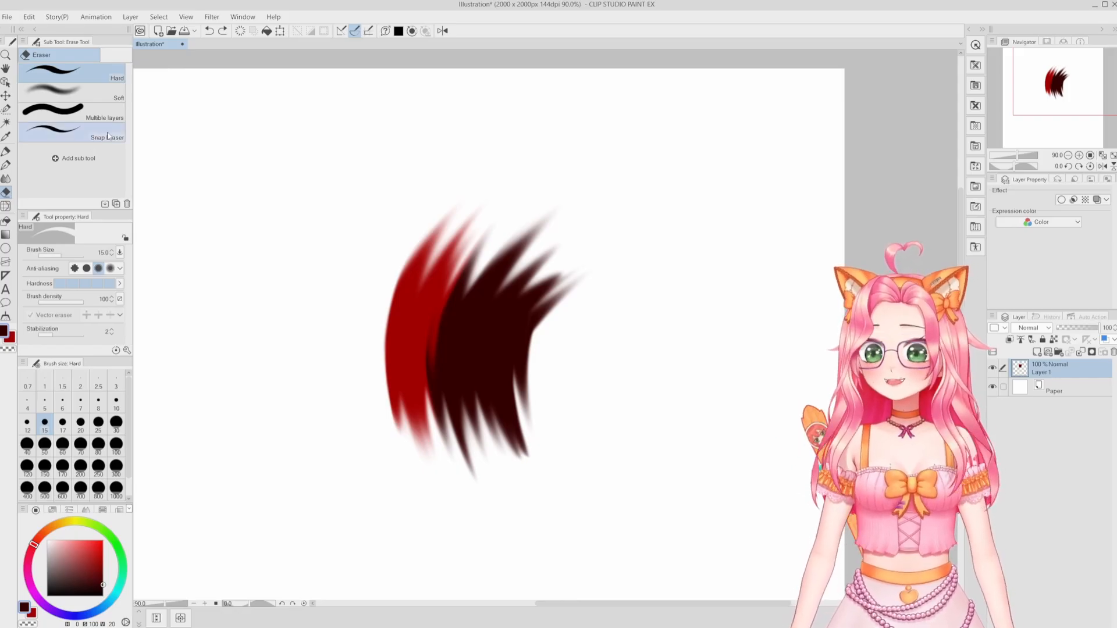
Step: Erase three horizontal bands across the red and dark strokes with the Hard eraser at size 25, plus a diagonal streak with the Soft eraser
{"action": "left_click", "coordinate": [99, 422]}
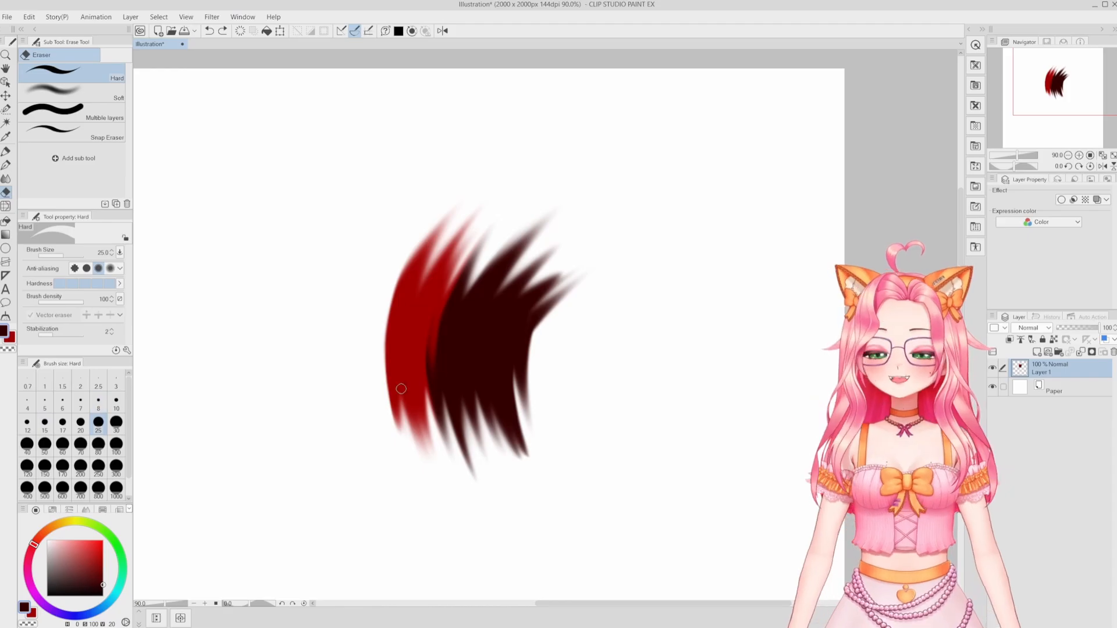
{"action": "left_click_drag", "start_coordinate": [338, 359], "coordinate": [541, 357]}
{"action": "left_click", "coordinate": [71, 92]}
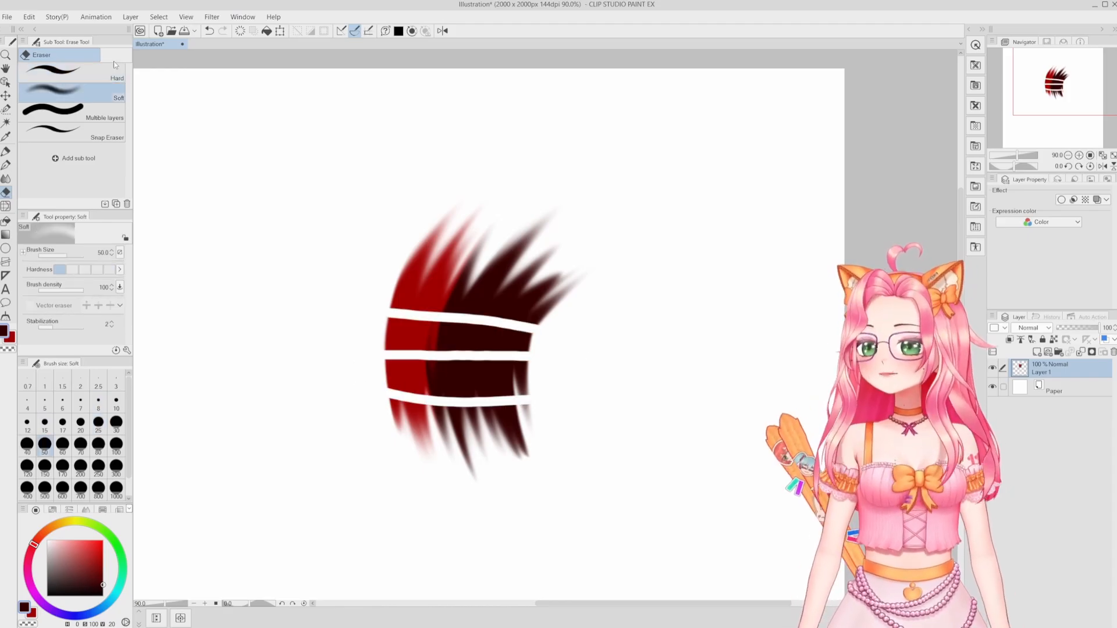
{"action": "mouse_move", "coordinate": [593, 282]}
{"action": "left_mouse_down"}
{"action": "mouse_move", "coordinate": [439, 486]}
{"action": "mouse_move", "coordinate": [575, 285]}
{"action": "left_mouse_up"}
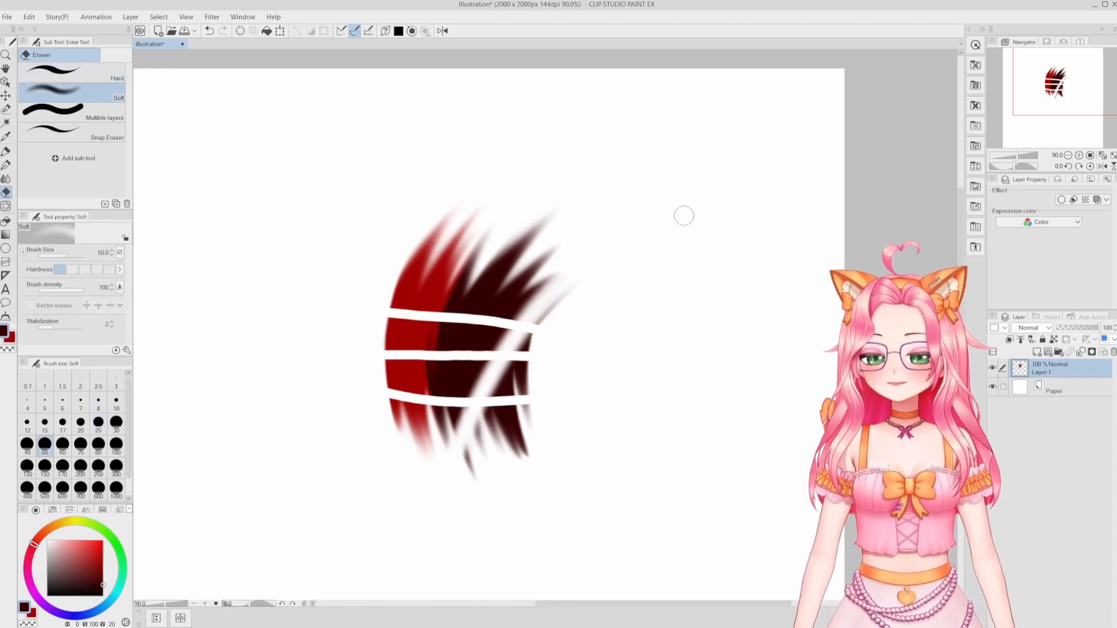
Step: Erase crossing diagonal stripes through the red and dark strokes on Layer 1 with the Hard eraser at size 25
{"action": "left_click", "coordinate": [53, 110]}
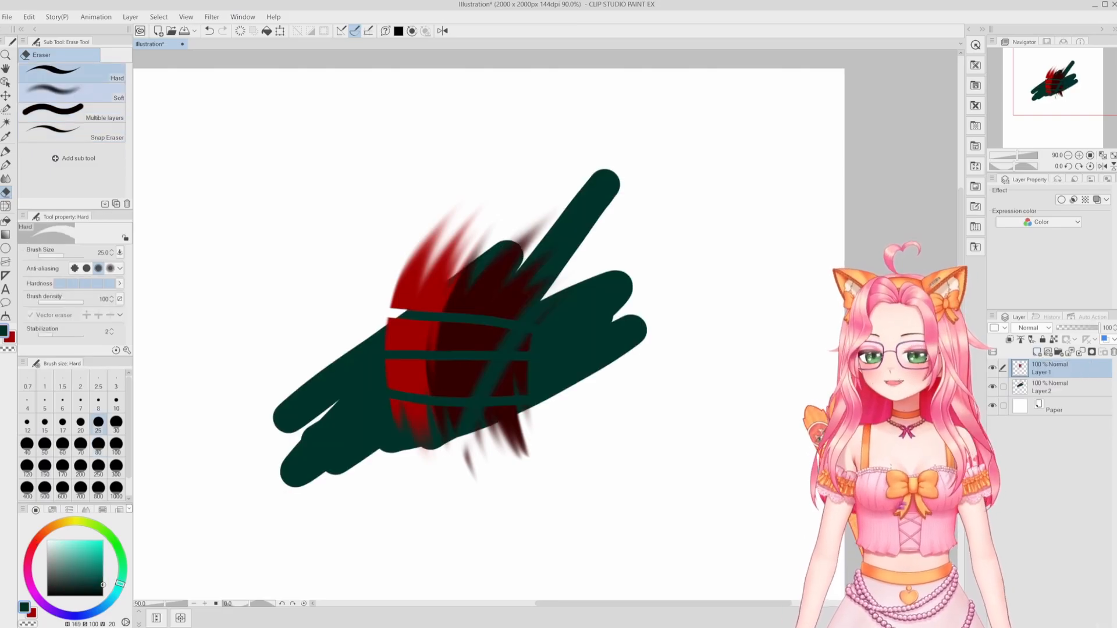
{"action": "left_click_drag", "start_coordinate": [401, 269], "coordinate": [508, 390]}
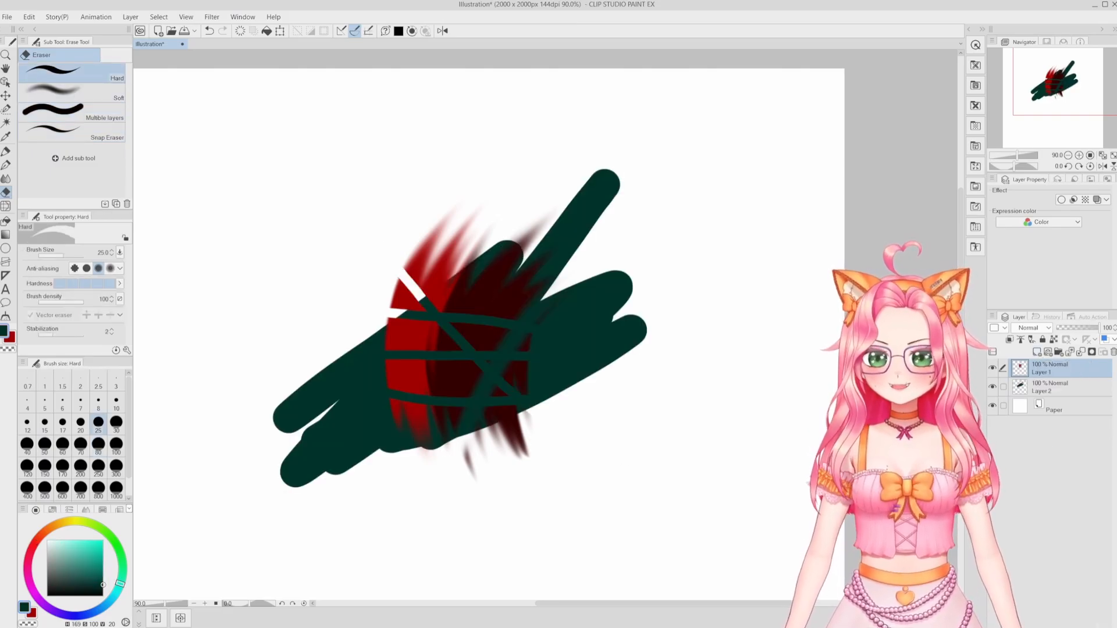
{"action": "left_click_drag", "start_coordinate": [401, 320], "coordinate": [526, 449]}
{"action": "left_click_drag", "start_coordinate": [517, 228], "coordinate": [391, 314]}
{"action": "left_click_drag", "start_coordinate": [509, 330], "coordinate": [390, 367]}
{"action": "left_click_drag", "start_coordinate": [527, 342], "coordinate": [399, 423]}
{"action": "left_click_drag", "start_coordinate": [528, 375], "coordinate": [477, 422]}
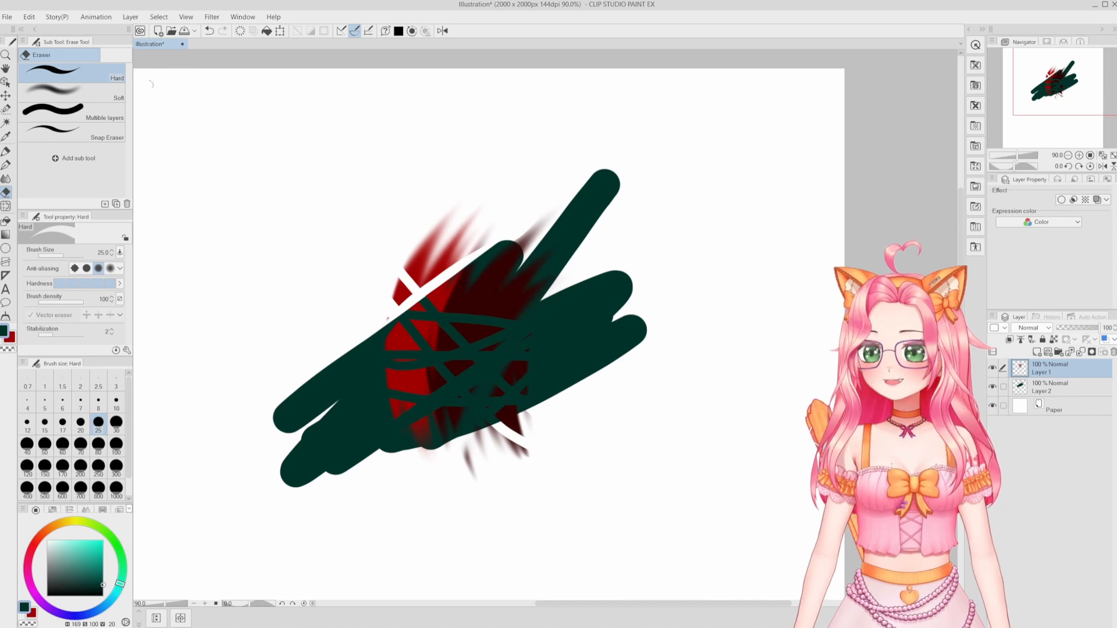
Step: Erase most of the red and dark green strokes on both layers at once with the Multiple layers eraser at size 80
{"action": "left_click", "coordinate": [59, 111]}
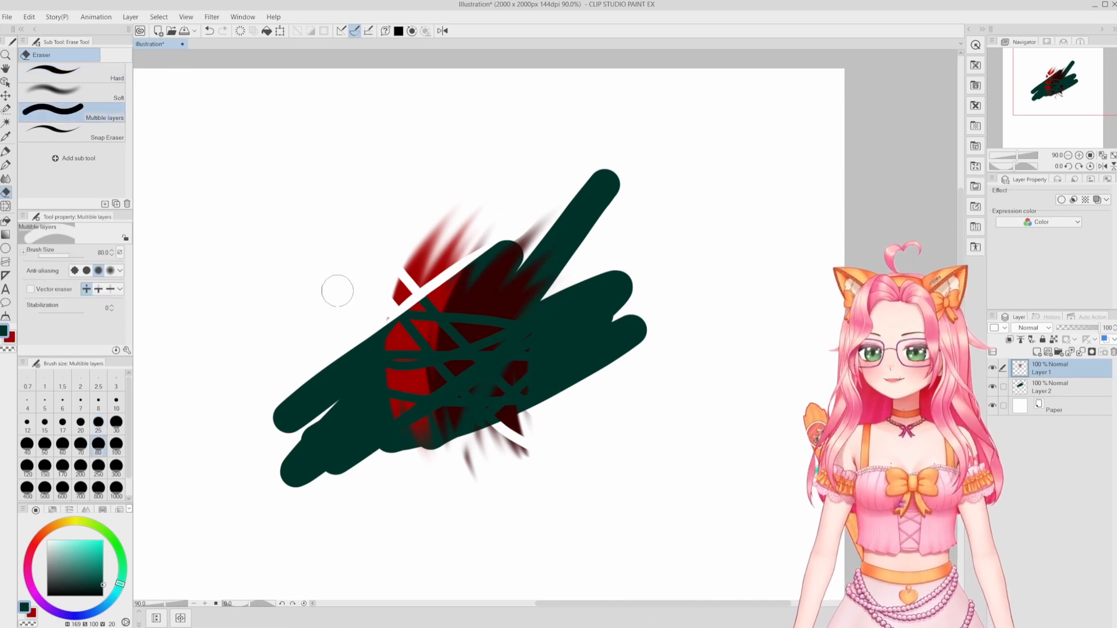
{"action": "mouse_move", "coordinate": [337, 291]}
{"action": "left_mouse_down"}
{"action": "mouse_move", "coordinate": [524, 317]}
{"action": "mouse_move", "coordinate": [334, 381]}
{"action": "mouse_move", "coordinate": [520, 421]}
{"action": "mouse_move", "coordinate": [273, 374]}
{"action": "mouse_move", "coordinate": [358, 410]}
{"action": "mouse_move", "coordinate": [410, 239]}
{"action": "mouse_move", "coordinate": [512, 343]}
{"action": "mouse_move", "coordinate": [597, 407]}
{"action": "mouse_move", "coordinate": [553, 256]}
{"action": "left_mouse_up"}
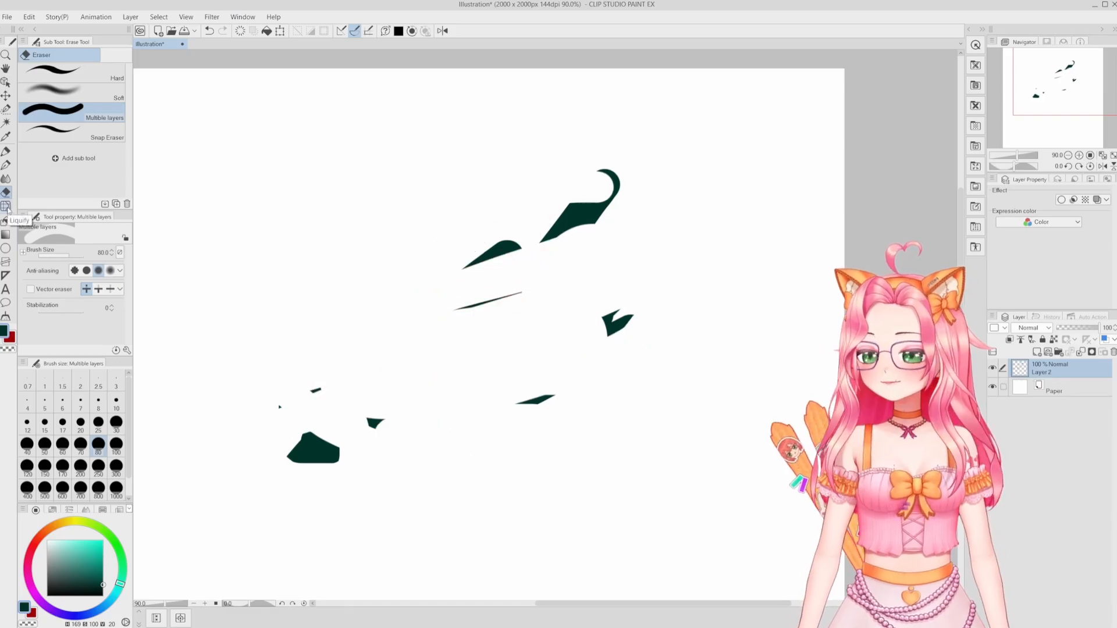
Step: Push the dark green blob's outline into irregular bumps using Liquify at brush size 170
{"action": "left_click", "coordinate": [7, 207]}
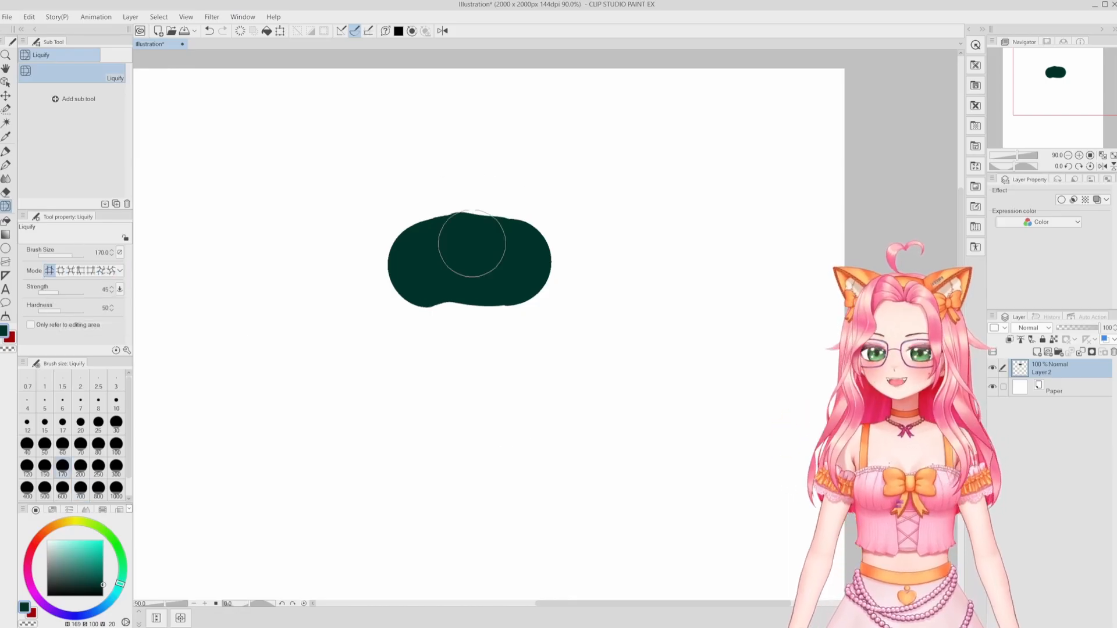
{"action": "left_click_drag", "start_coordinate": [472, 245], "coordinate": [459, 124]}
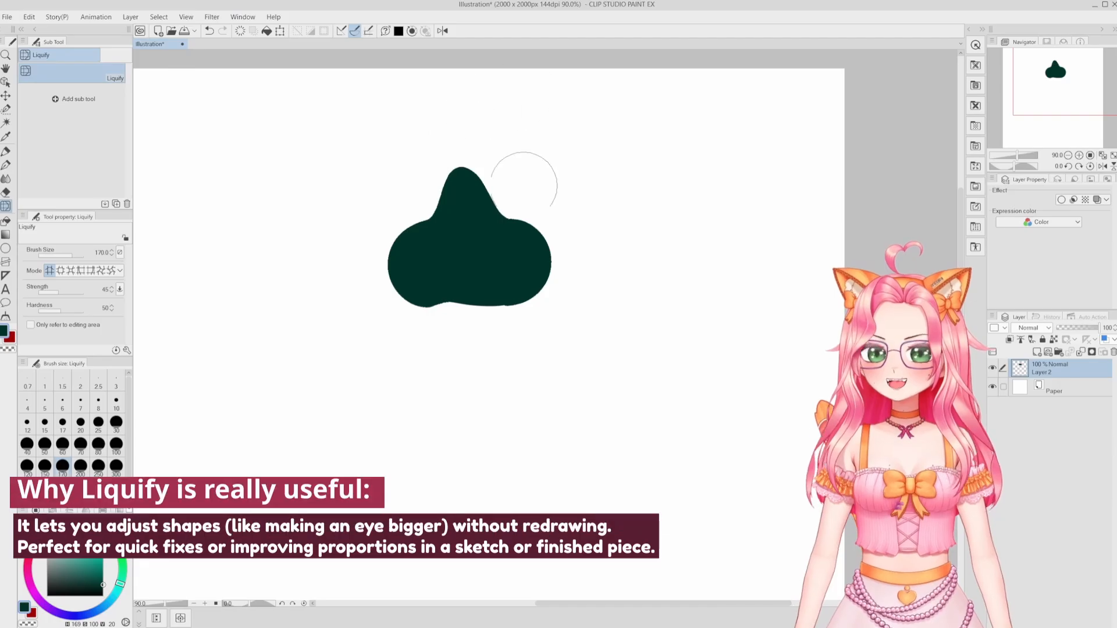
{"action": "left_click_drag", "start_coordinate": [508, 237], "coordinate": [526, 139]}
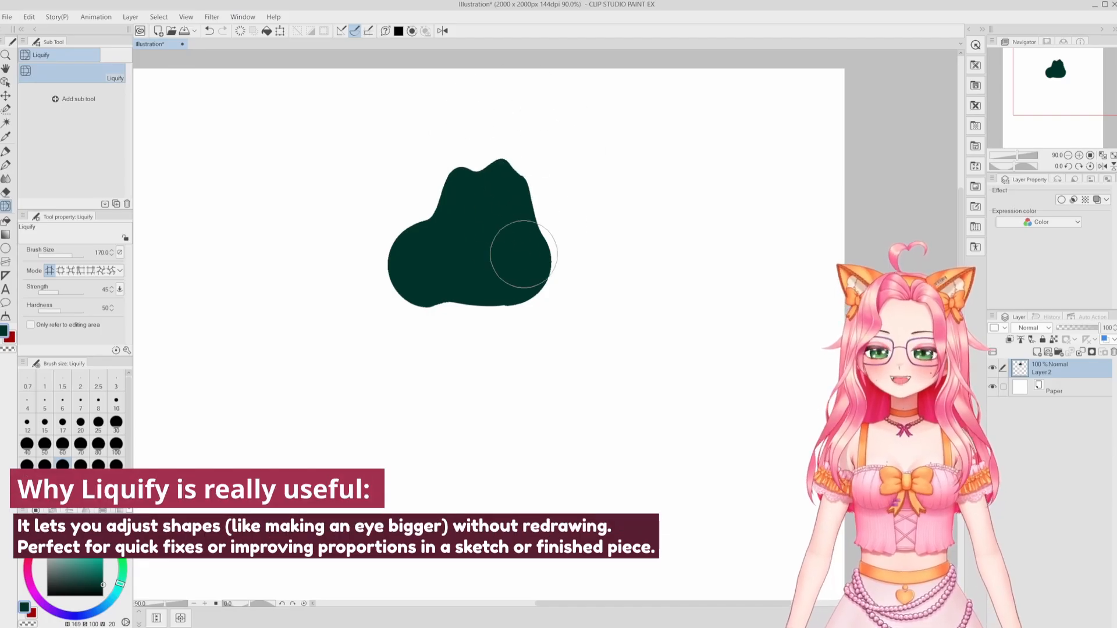
{"action": "left_click_drag", "start_coordinate": [519, 249], "coordinate": [584, 177]}
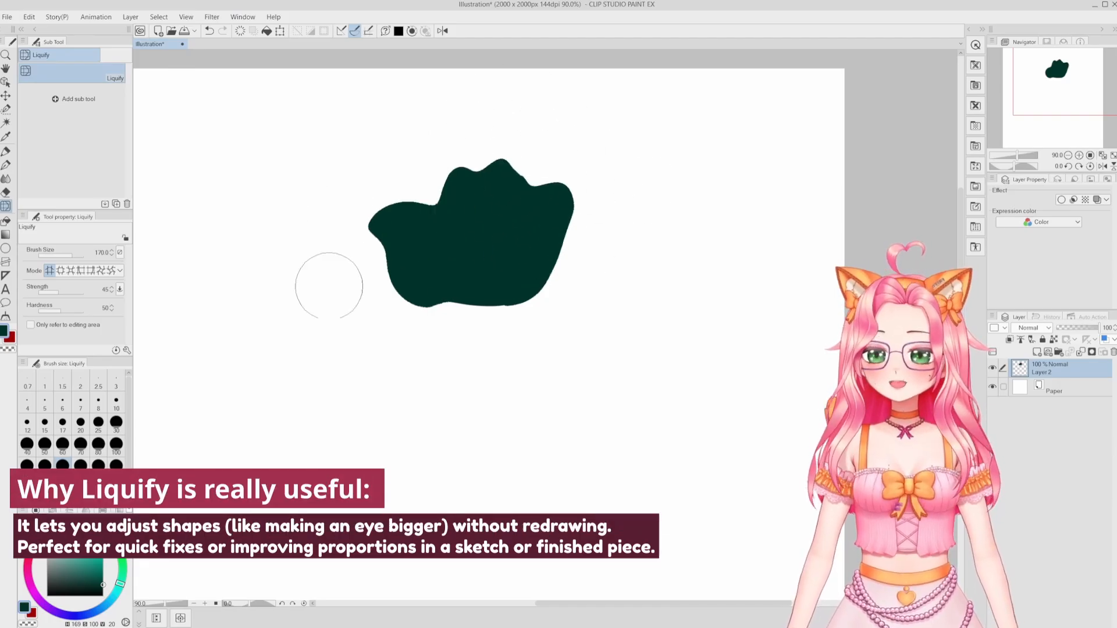
{"action": "mouse_move", "coordinate": [329, 282]}
{"action": "left_mouse_down"}
{"action": "mouse_move", "coordinate": [381, 280]}
{"action": "mouse_move", "coordinate": [351, 322]}
{"action": "mouse_move", "coordinate": [378, 250]}
{"action": "left_mouse_up"}
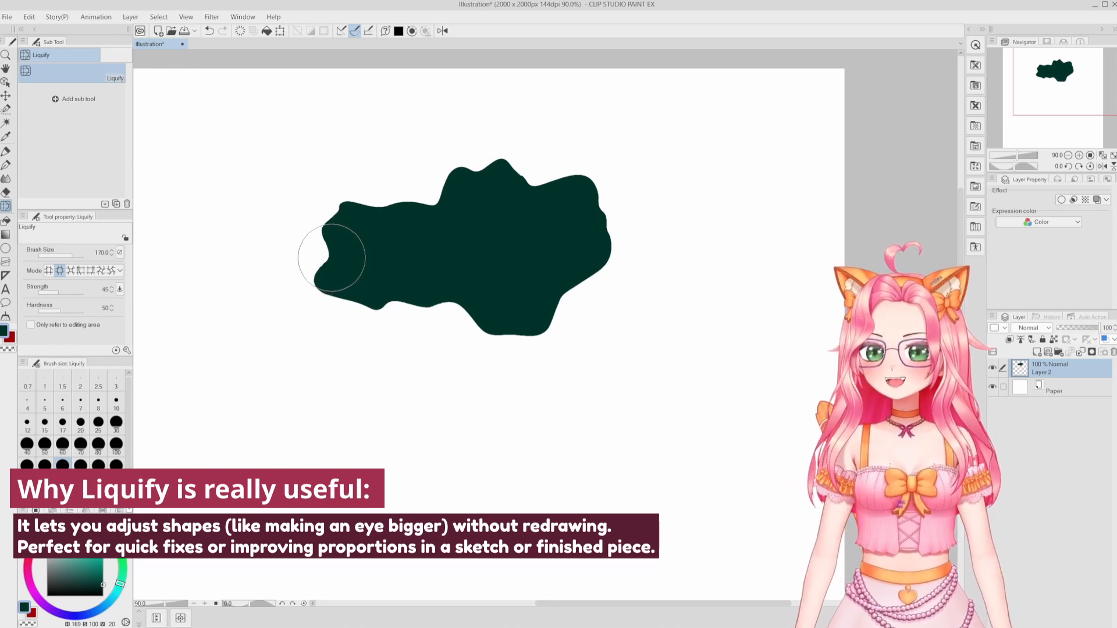
Step: Warp the blob with further Liquify modes, inflating its outline, shrinking its upper-right hole and stretching its ends outward
{"action": "mouse_move", "coordinate": [332, 258]}
{"action": "left_mouse_down"}
{"action": "mouse_move", "coordinate": [329, 217]}
{"action": "mouse_move", "coordinate": [356, 206]}
{"action": "mouse_move", "coordinate": [356, 226]}
{"action": "mouse_move", "coordinate": [328, 232]}
{"action": "mouse_move", "coordinate": [339, 288]}
{"action": "mouse_move", "coordinate": [384, 281]}
{"action": "mouse_move", "coordinate": [516, 324]}
{"action": "left_mouse_up"}
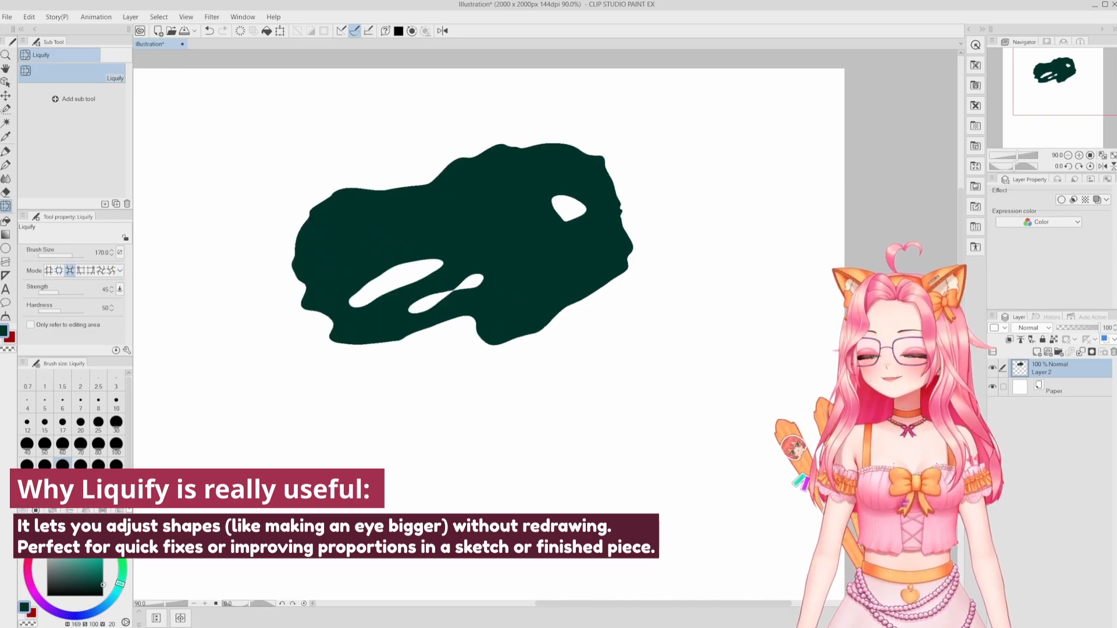
{"action": "left_click_drag", "start_coordinate": [573, 192], "coordinate": [569, 208]}
{"action": "left_click", "coordinate": [79, 271]}
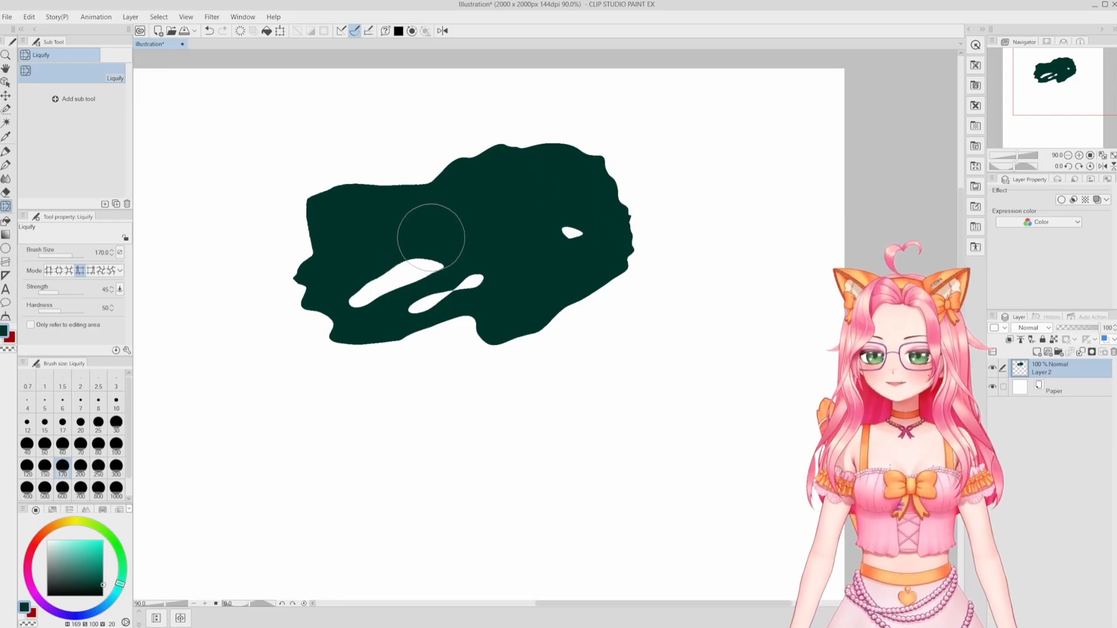
{"action": "mouse_move", "coordinate": [217, 236]}
{"action": "left_mouse_down"}
{"action": "mouse_move", "coordinate": [295, 167]}
{"action": "mouse_move", "coordinate": [636, 257]}
{"action": "mouse_move", "coordinate": [626, 183]}
{"action": "mouse_move", "coordinate": [619, 244]}
{"action": "mouse_move", "coordinate": [617, 221]}
{"action": "left_mouse_up"}
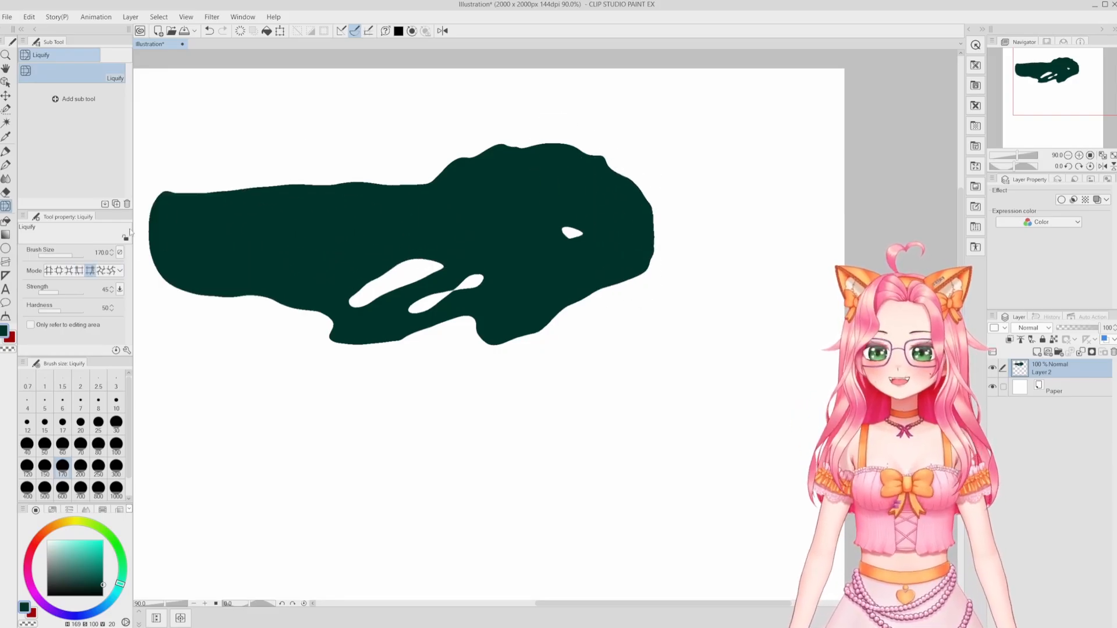
Step: Twist the right part of the blob with the Liquify swirl modes at brush size 300
{"action": "left_click", "coordinate": [101, 270]}
{"action": "left_click", "coordinate": [116, 465]}
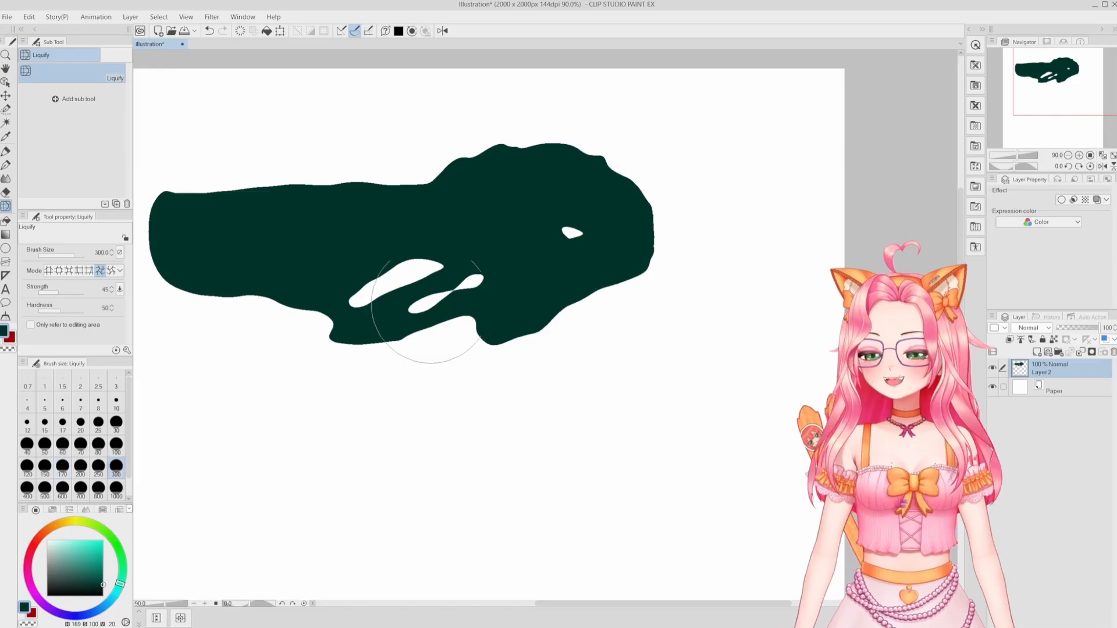
{"action": "mouse_move", "coordinate": [657, 229]}
{"action": "left_mouse_down"}
{"action": "mouse_move", "coordinate": [656, 204]}
{"action": "mouse_move", "coordinate": [520, 220]}
{"action": "mouse_move", "coordinate": [714, 239]}
{"action": "mouse_move", "coordinate": [581, 147]}
{"action": "mouse_move", "coordinate": [412, 198]}
{"action": "mouse_move", "coordinate": [469, 222]}
{"action": "mouse_move", "coordinate": [447, 236]}
{"action": "mouse_move", "coordinate": [500, 244]}
{"action": "mouse_move", "coordinate": [543, 235]}
{"action": "mouse_move", "coordinate": [596, 182]}
{"action": "mouse_move", "coordinate": [594, 207]}
{"action": "mouse_move", "coordinate": [573, 209]}
{"action": "mouse_move", "coordinate": [590, 289]}
{"action": "left_mouse_up"}
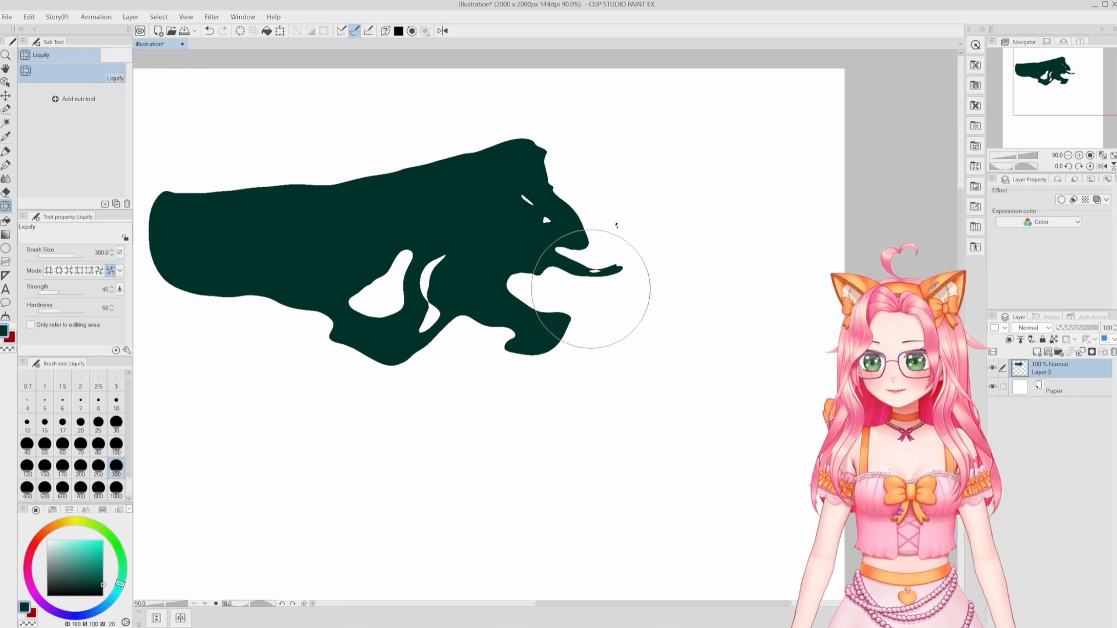
{"action": "key", "text": "g"}
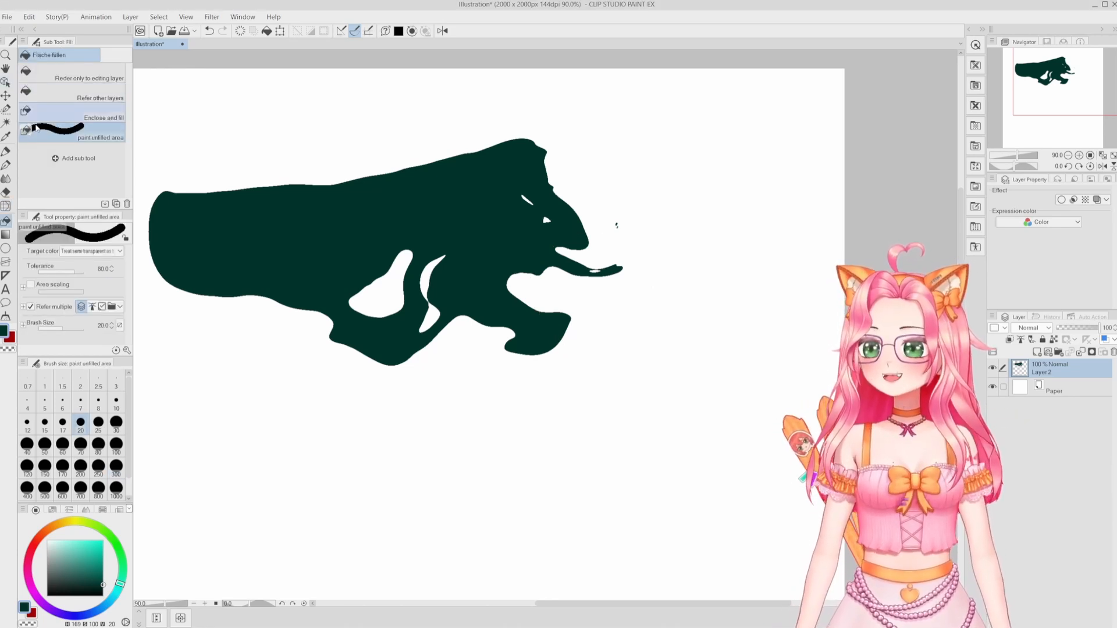
{"action": "left_click", "coordinate": [6, 193]}
{"action": "left_click", "coordinate": [6, 151]}
{"action": "left_click", "coordinate": [6, 123]}
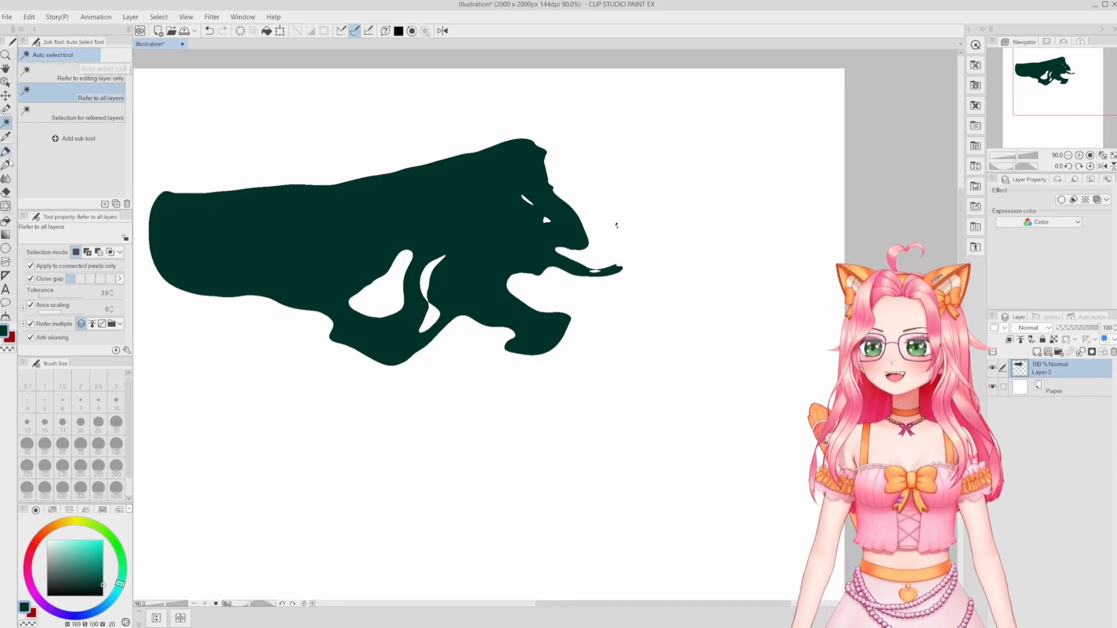
Step: Fill the dark green shape with dark red using the Refer only to editing layer fill, and switch to Refer other layers
{"action": "left_click", "coordinate": [6, 221]}
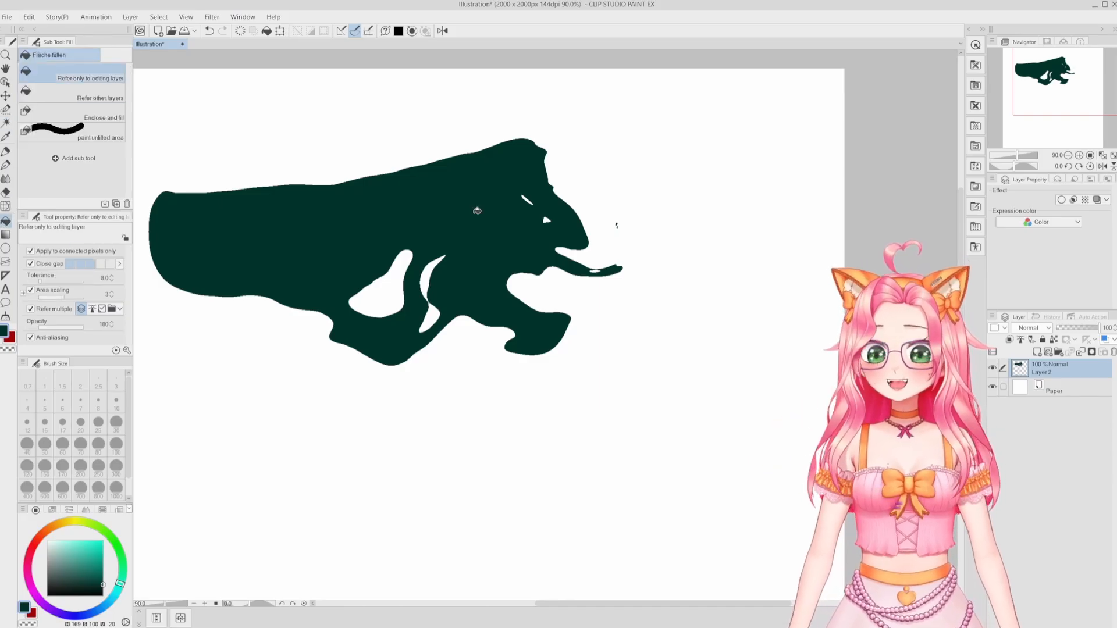
{"action": "key", "text": "x"}
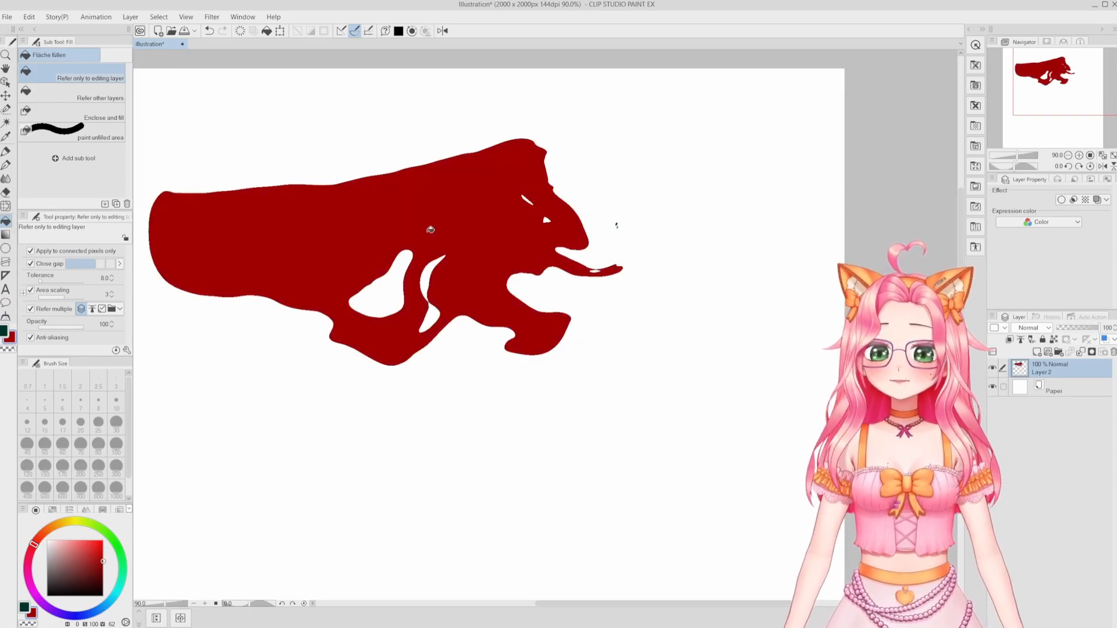
{"action": "left_click", "coordinate": [70, 93]}
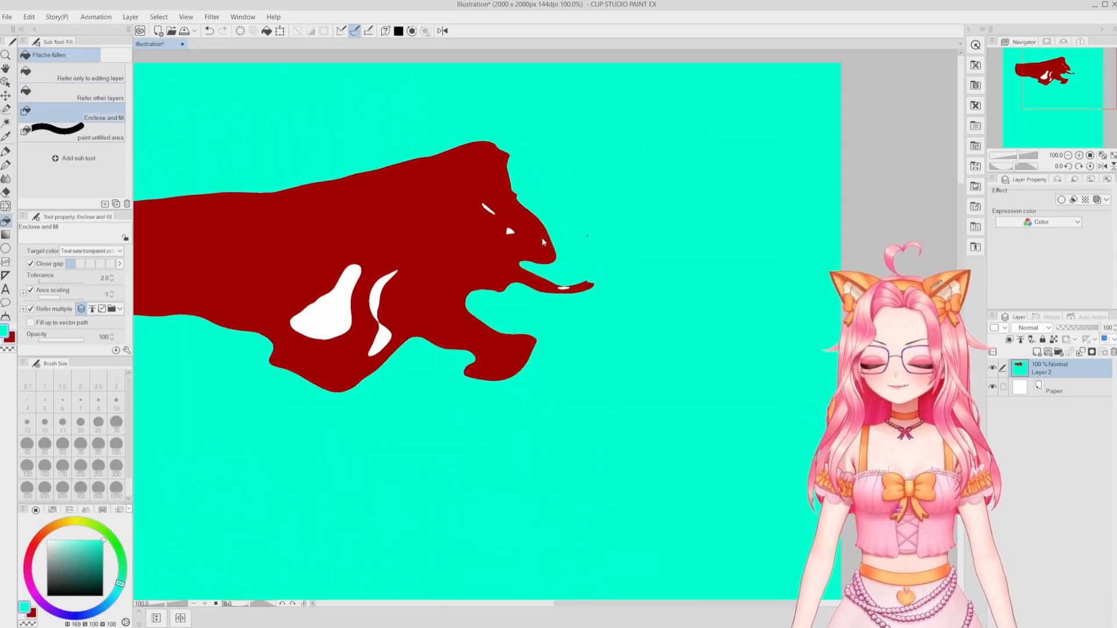
Step: Undo the turquoise background fill, and recolor the red shape and its holes turquoise with Enclose and fill
{"action": "key", "text": "ctrl+z"}
{"action": "scroll", "coordinate": [542, 242], "scroll_direction": "down", "scroll_amount": 3}
{"action": "left_click_drag", "start_coordinate": [442, 299], "coordinate": [517, 301]}
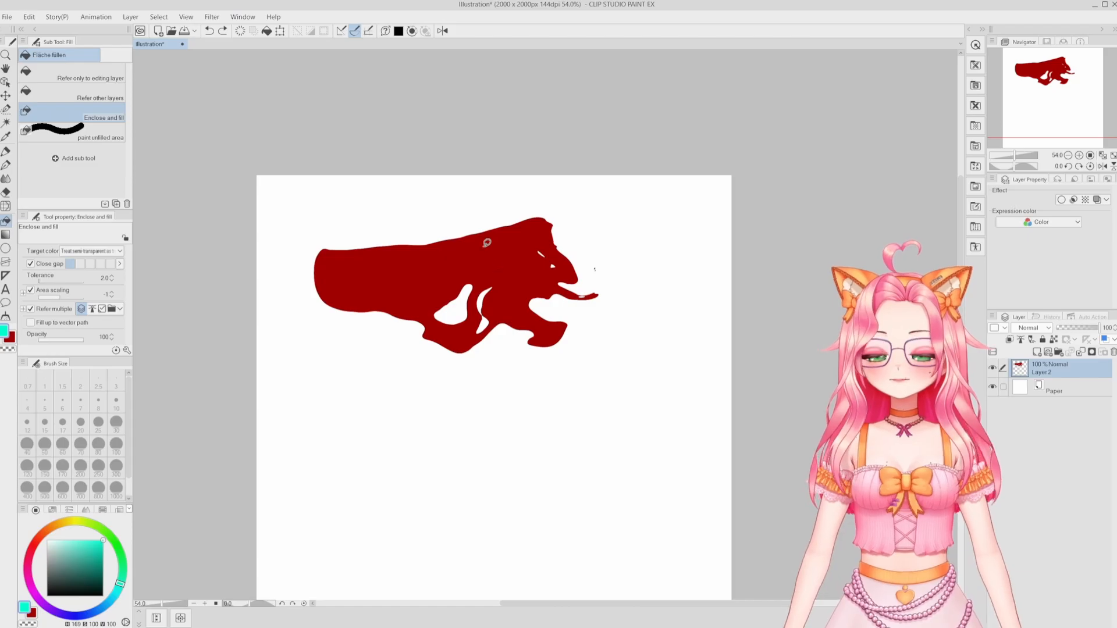
{"action": "mouse_move", "coordinate": [421, 195]}
{"action": "left_mouse_down"}
{"action": "mouse_move", "coordinate": [542, 388]}
{"action": "mouse_move", "coordinate": [616, 343]}
{"action": "mouse_move", "coordinate": [629, 214]}
{"action": "mouse_move", "coordinate": [573, 188]}
{"action": "mouse_move", "coordinate": [414, 204]}
{"action": "left_mouse_up"}
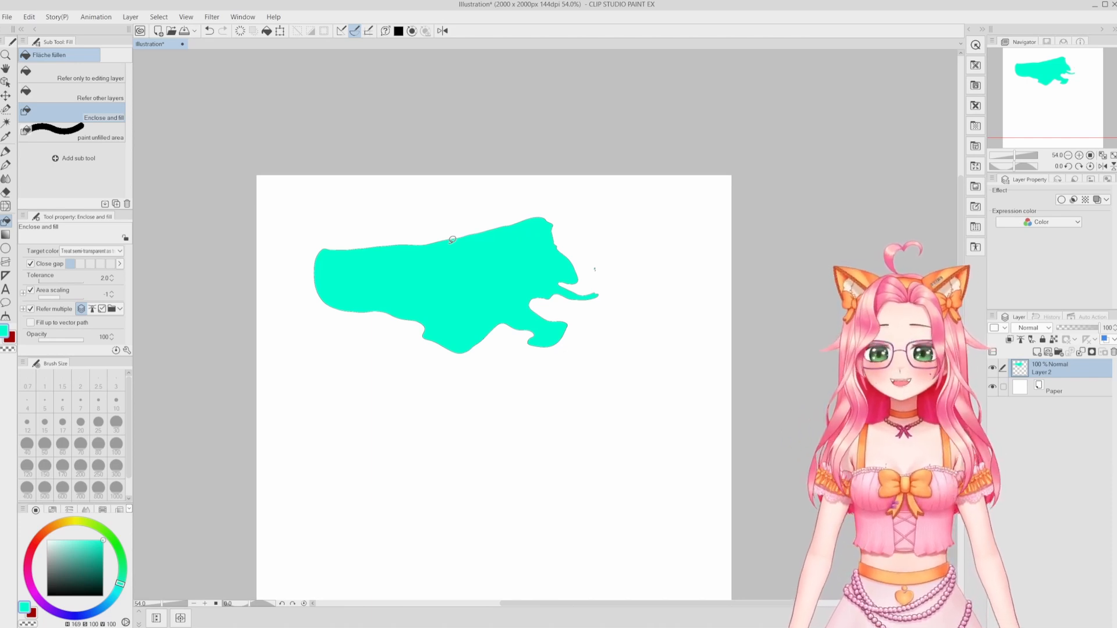
Step: Try the paint unfilled area fill near the turquoise shape's right end at brush size 200, checking the target color options first
{"action": "left_click", "coordinate": [58, 131]}
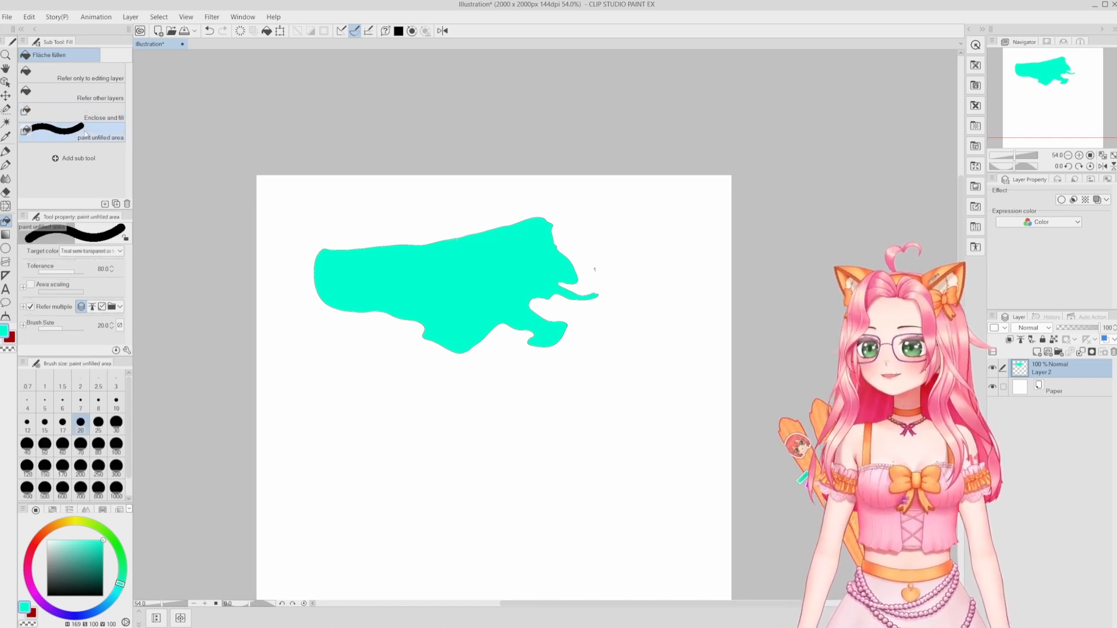
{"action": "scroll", "coordinate": [468, 314], "scroll_direction": "up", "scroll_amount": 3}
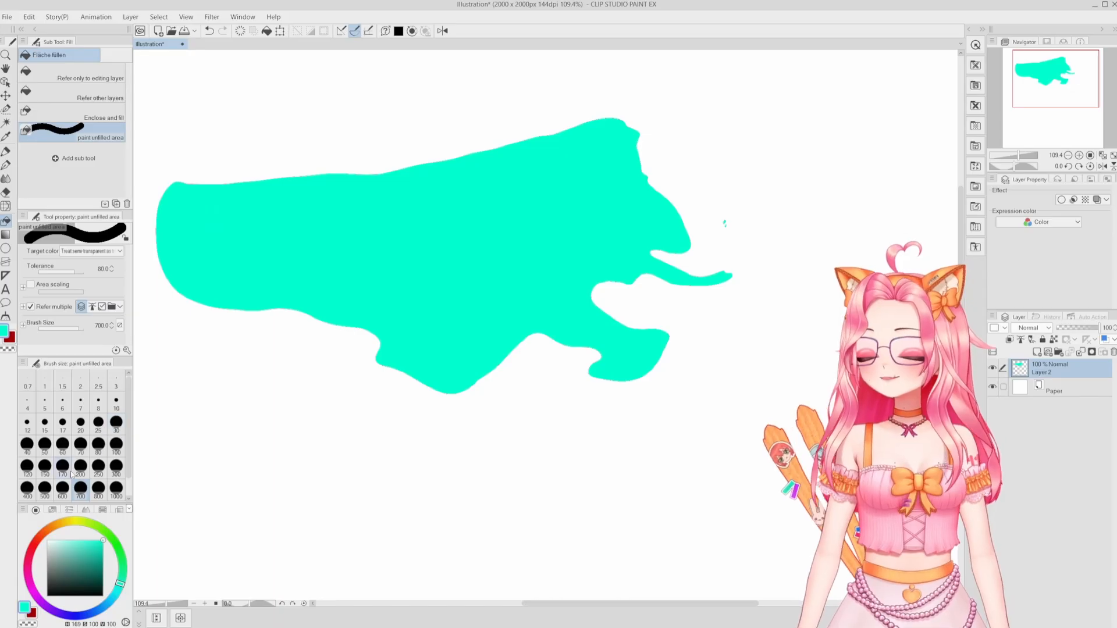
{"action": "left_click", "coordinate": [90, 251]}
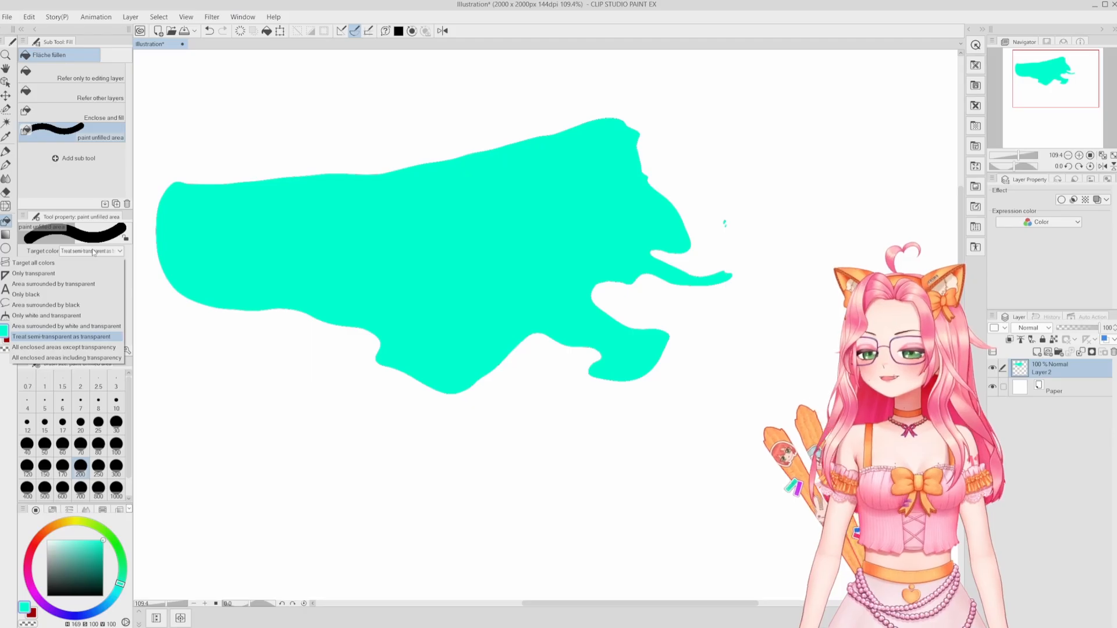
{"action": "left_click", "coordinate": [93, 252]}
{"action": "mouse_move", "coordinate": [724, 245]}
{"action": "left_mouse_down"}
{"action": "mouse_move", "coordinate": [718, 204]}
{"action": "mouse_move", "coordinate": [413, 402]}
{"action": "mouse_move", "coordinate": [705, 299]}
{"action": "mouse_move", "coordinate": [664, 256]}
{"action": "mouse_move", "coordinate": [703, 242]}
{"action": "mouse_move", "coordinate": [693, 230]}
{"action": "left_mouse_up"}
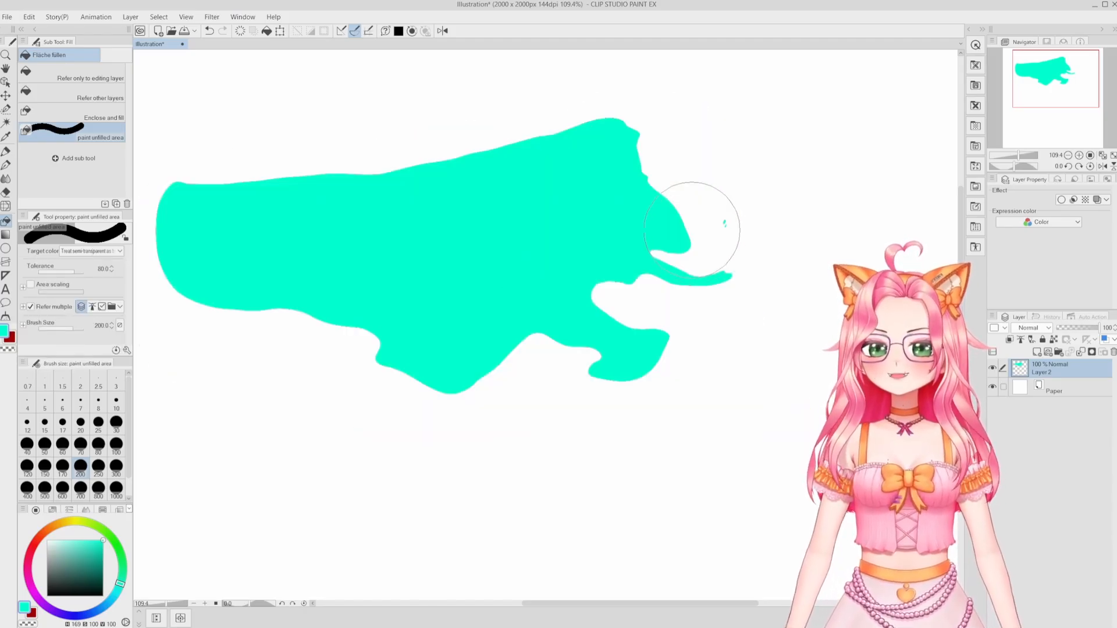
{"action": "scroll", "coordinate": [692, 230], "scroll_direction": "down", "scroll_amount": 3}
Step: Clear the auto selection around the black circle outline, and delete the circle from Layer 2
{"action": "left_click", "coordinate": [93, 74]}
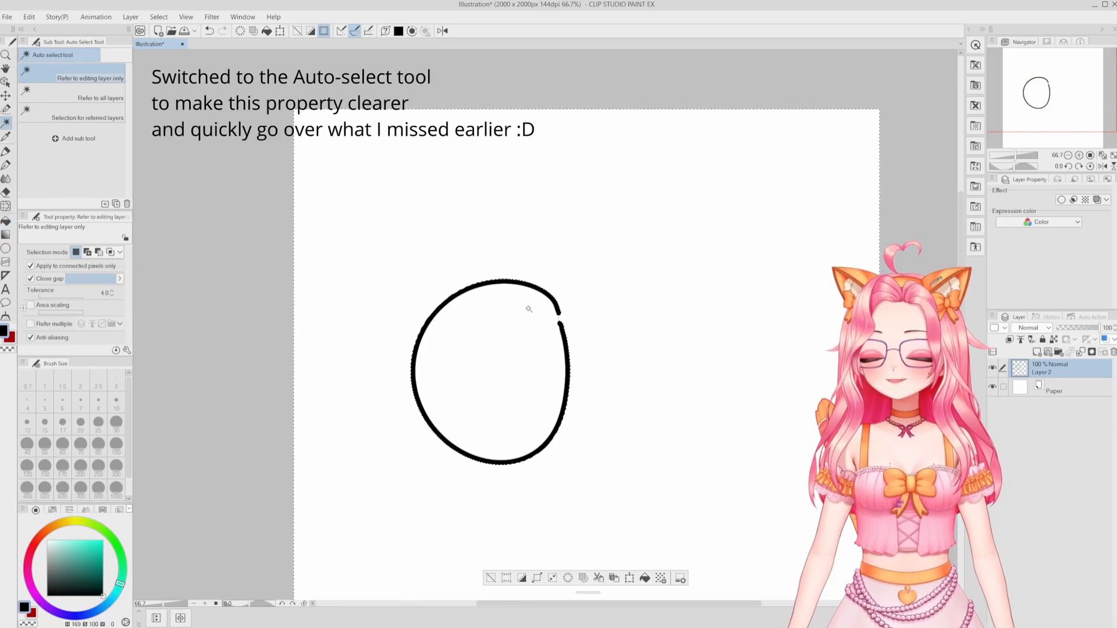
{"action": "scroll", "coordinate": [555, 328], "scroll_direction": "up", "scroll_amount": 3}
{"action": "scroll", "coordinate": [556, 328], "scroll_direction": "up", "scroll_amount": 5}
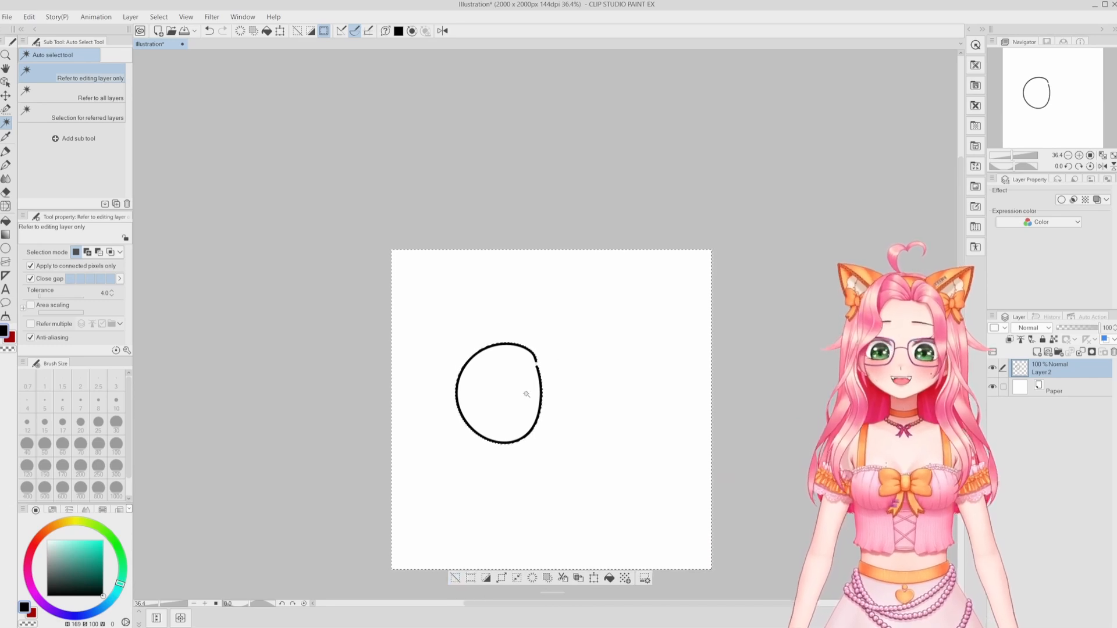
{"action": "left_click", "coordinate": [455, 578]}
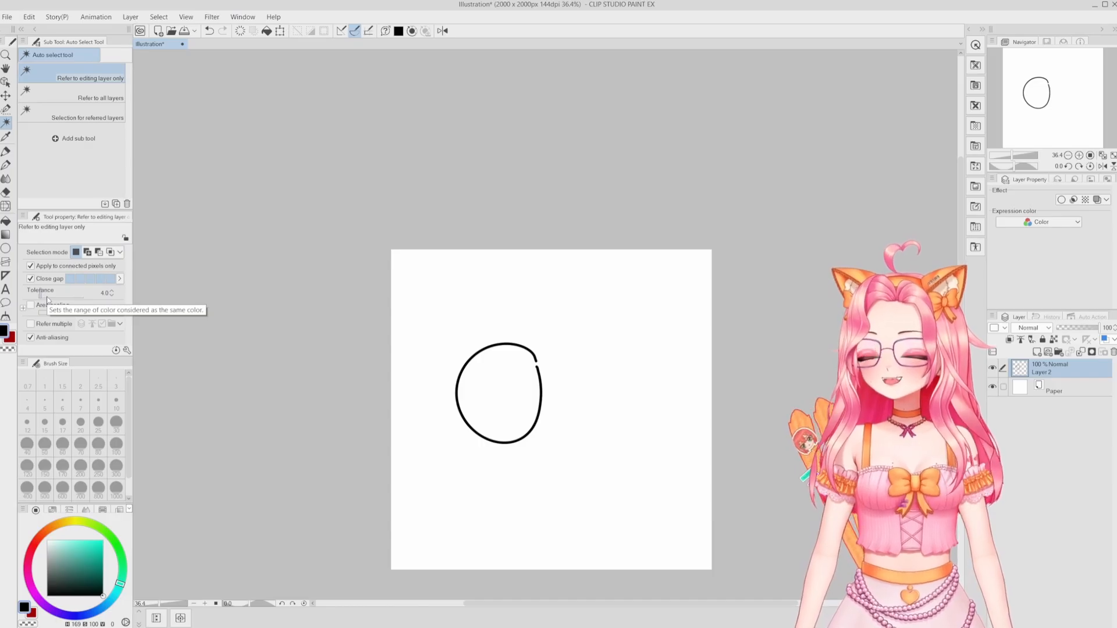
{"action": "key", "text": "Delete"}
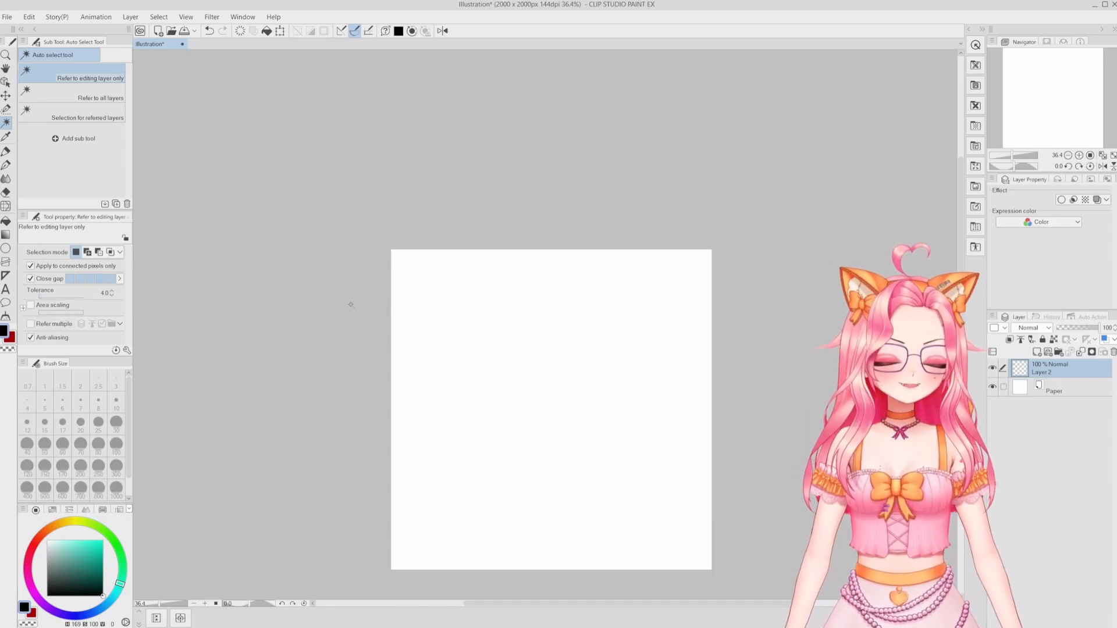
Step: Draw a solid turquoise oval near the canvas center with the Monofüllung Stift pen at brush size 200
{"action": "key", "text": "p"}
{"action": "left_click", "coordinate": [103, 541]}
{"action": "left_click", "coordinate": [82, 468]}
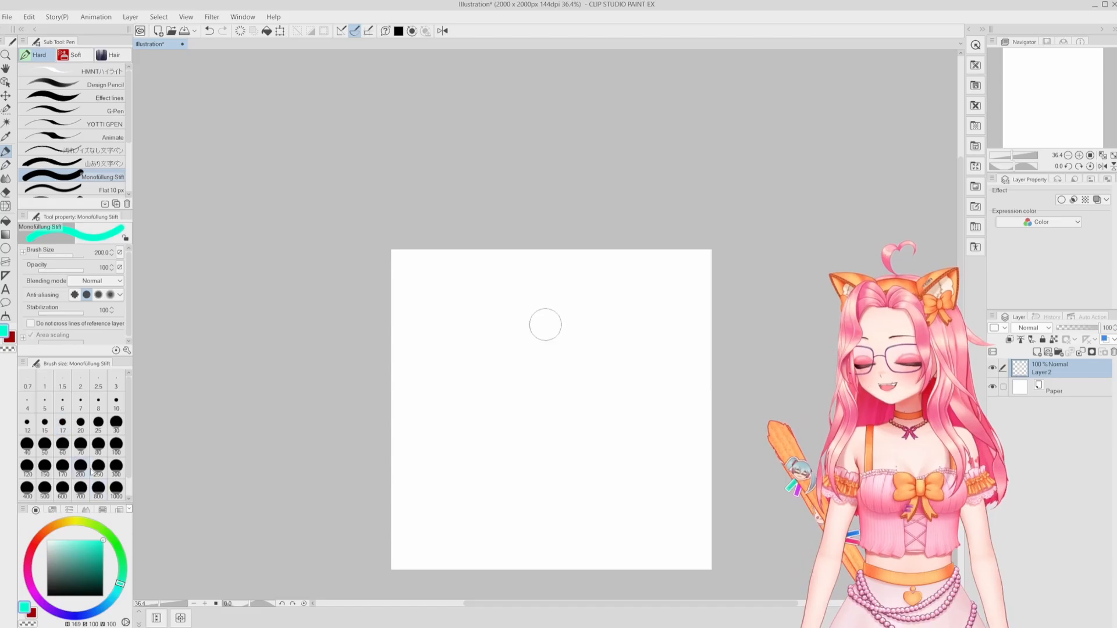
{"action": "mouse_move", "coordinate": [540, 362]}
{"action": "left_mouse_down"}
{"action": "mouse_move", "coordinate": [485, 392]}
{"action": "mouse_move", "coordinate": [541, 369]}
{"action": "mouse_move", "coordinate": [510, 372]}
{"action": "left_mouse_up"}
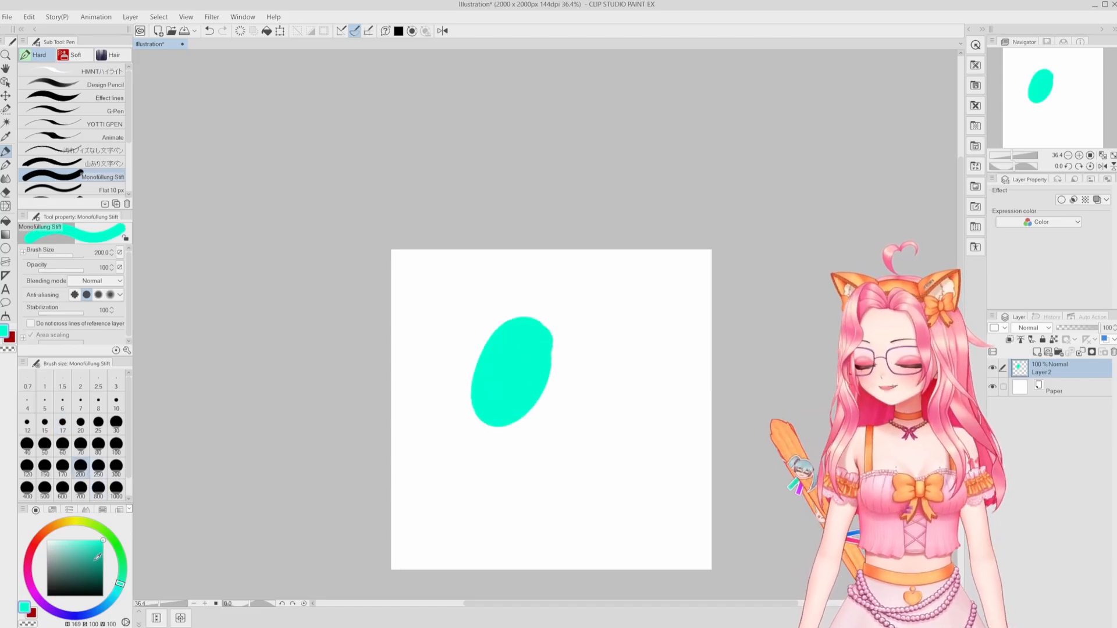
Step: Paint a darker green diagonal stroke over the turquoise oval's right side, and auto select the remaining bright area
{"action": "left_click", "coordinate": [103, 559]}
{"action": "mouse_move", "coordinate": [561, 323]}
{"action": "left_mouse_down"}
{"action": "mouse_move", "coordinate": [512, 436]}
{"action": "mouse_move", "coordinate": [558, 355]}
{"action": "left_mouse_up"}
{"action": "key", "text": "w"}
{"action": "left_click", "coordinate": [508, 373]}
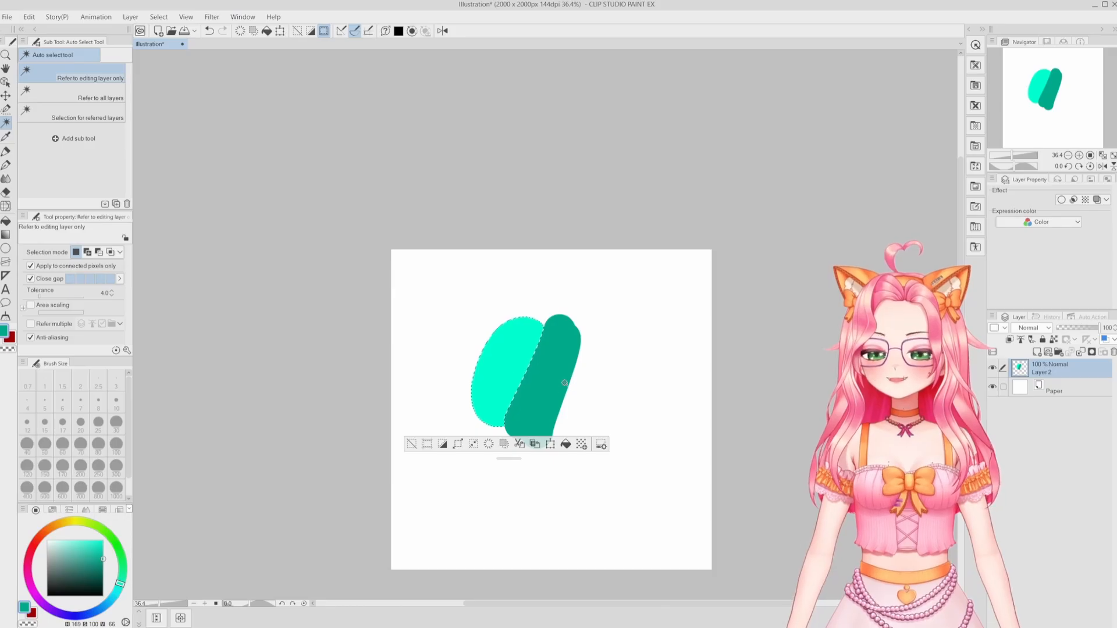
Step: Raise the auto select tolerance to about 71, select the bright and dark green shapes together, and clear the selection
{"action": "scroll", "coordinate": [507, 373], "scroll_direction": "up", "scroll_amount": 5}
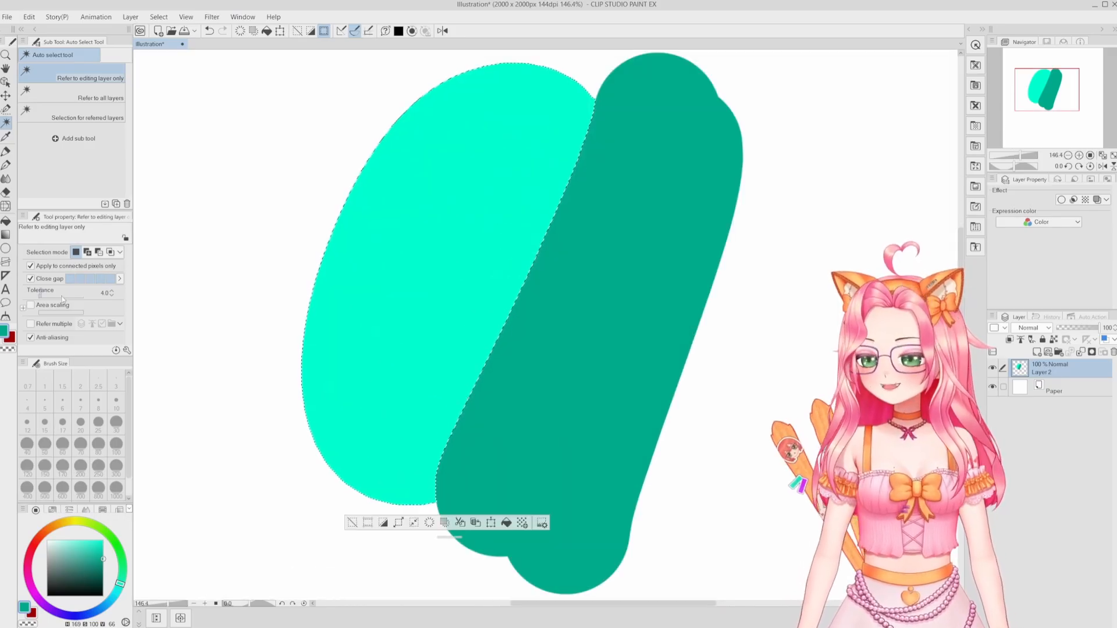
{"action": "left_click", "coordinate": [71, 296]}
{"action": "left_click", "coordinate": [438, 300]}
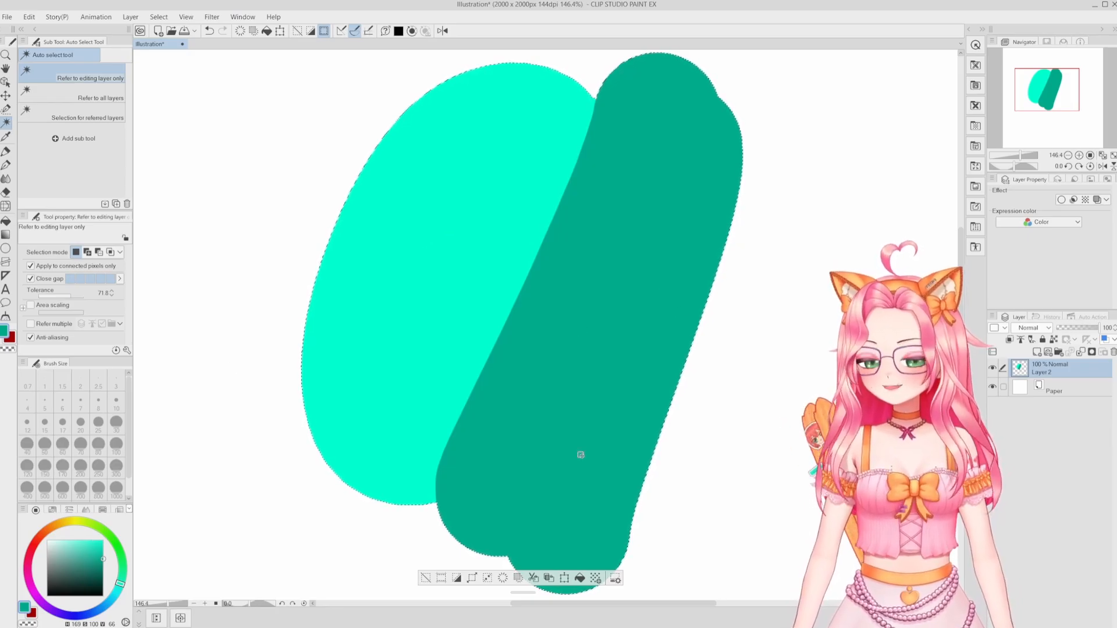
{"action": "left_click", "coordinate": [425, 578]}
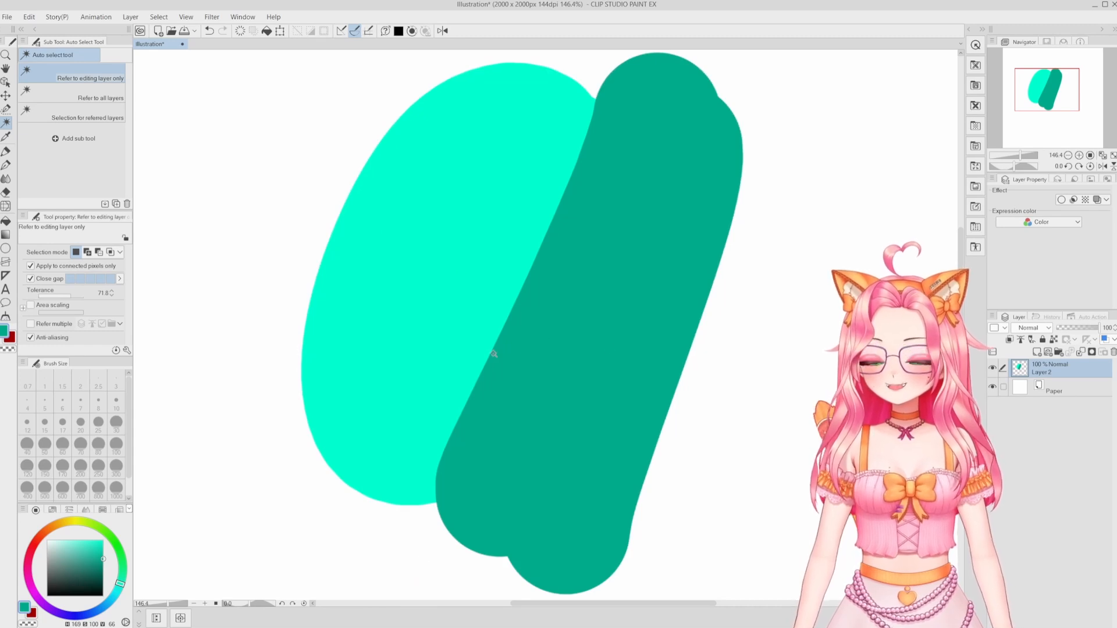
{"action": "left_click", "coordinate": [484, 267]}
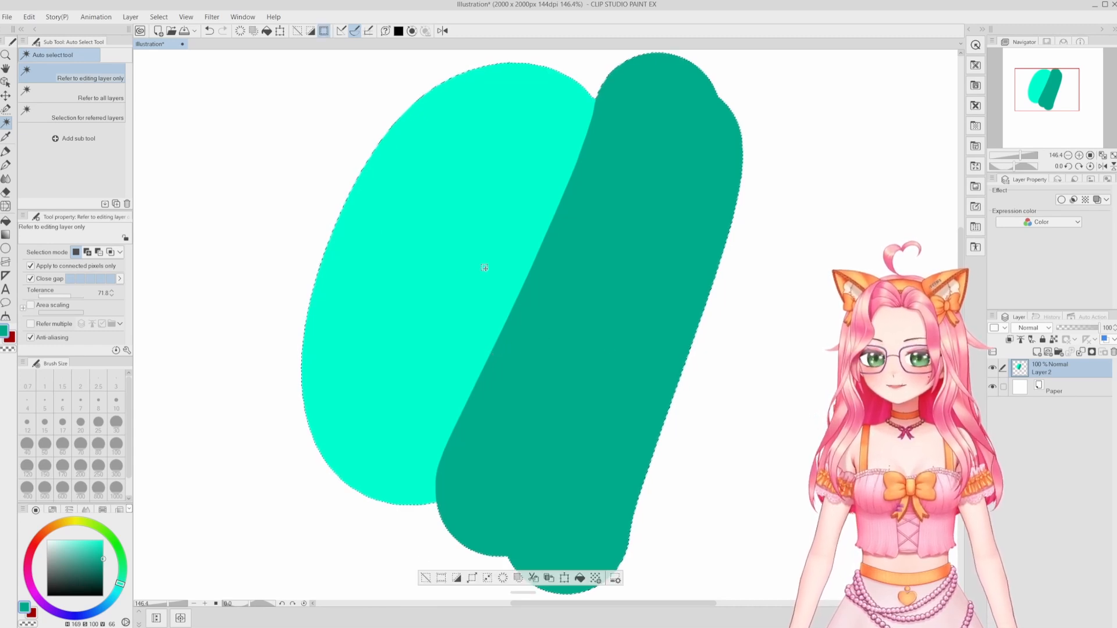
{"action": "scroll", "coordinate": [527, 337], "scroll_direction": "down", "scroll_amount": 5}
{"action": "key", "text": "ctrl+d"}
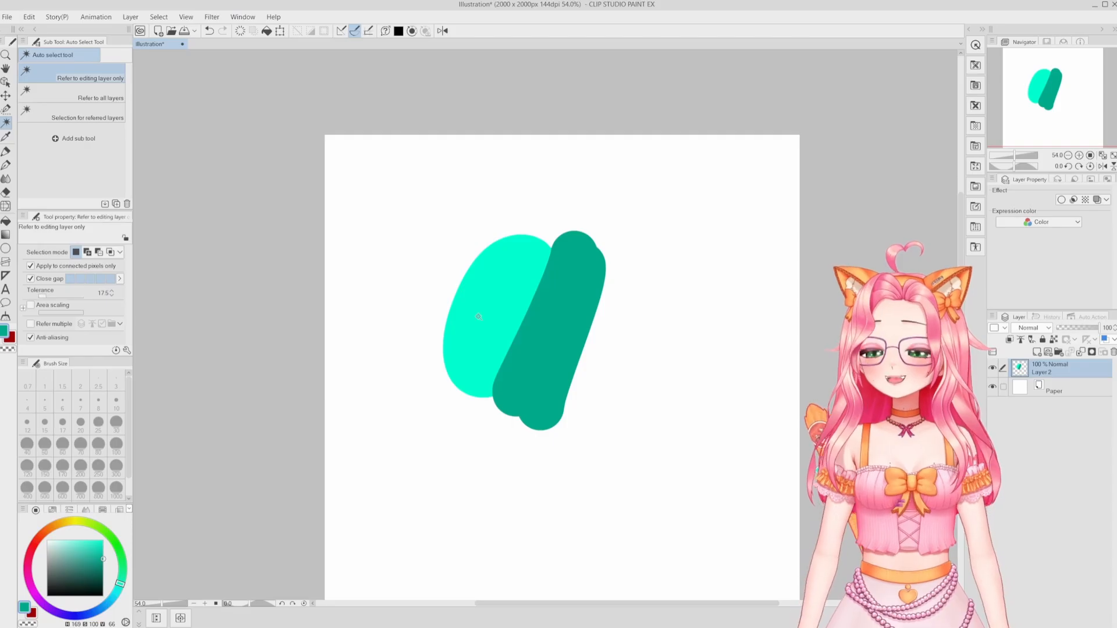
Step: Set the auto select tolerance to 17.5, and select the bright oval and the dark green shape separately, ending on the oval
{"action": "left_click", "coordinate": [495, 297]}
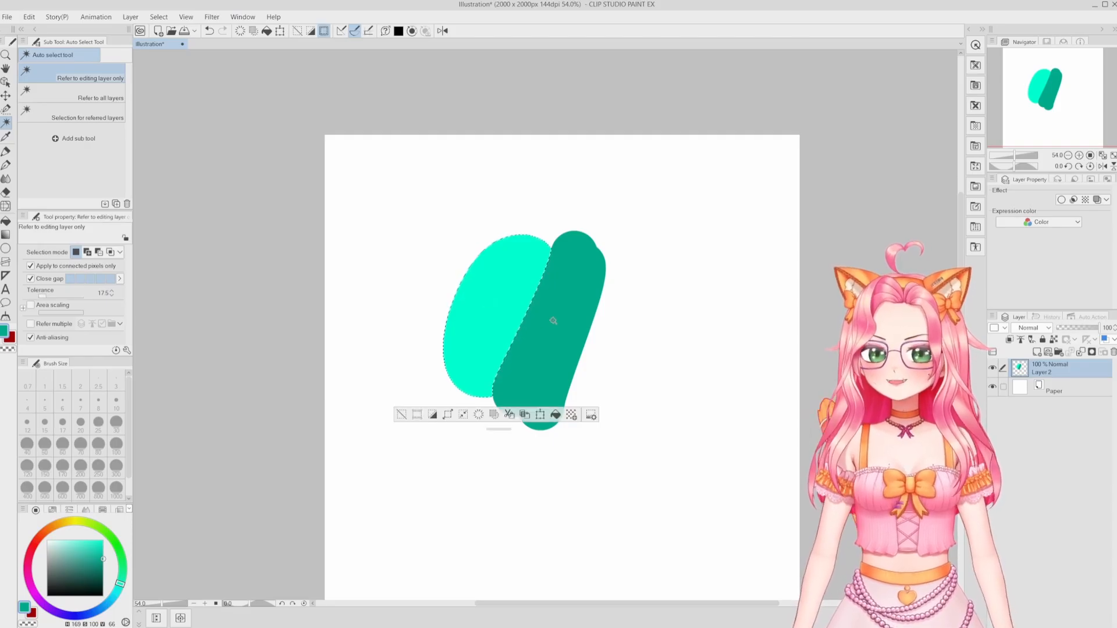
{"action": "scroll", "coordinate": [554, 323], "scroll_direction": "up", "scroll_amount": 3}
{"action": "left_click", "coordinate": [551, 323]}
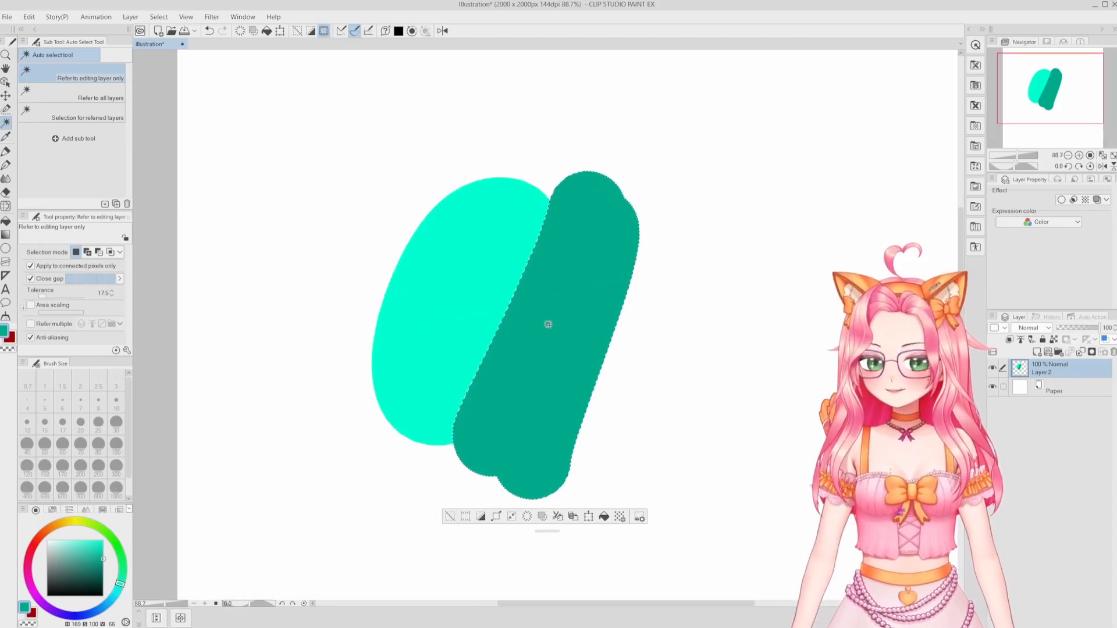
{"action": "left_click", "coordinate": [483, 304]}
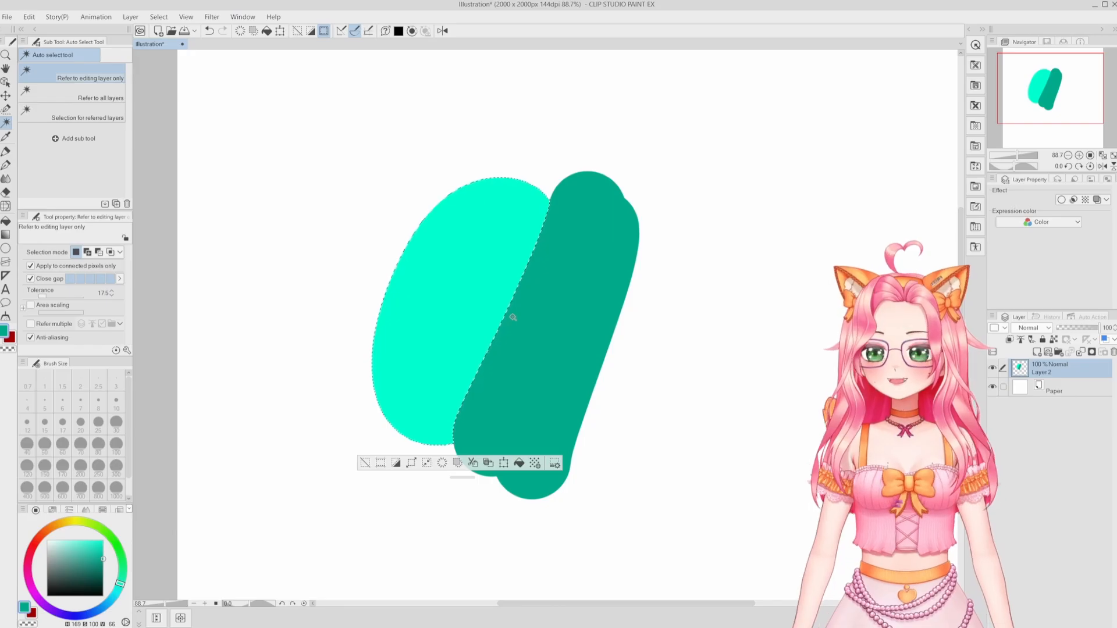
Step: Add the dark green shape to the bright oval's selection, and subtract the oval from the combined selection
{"action": "left_click", "coordinate": [547, 327], "text": "shift"}
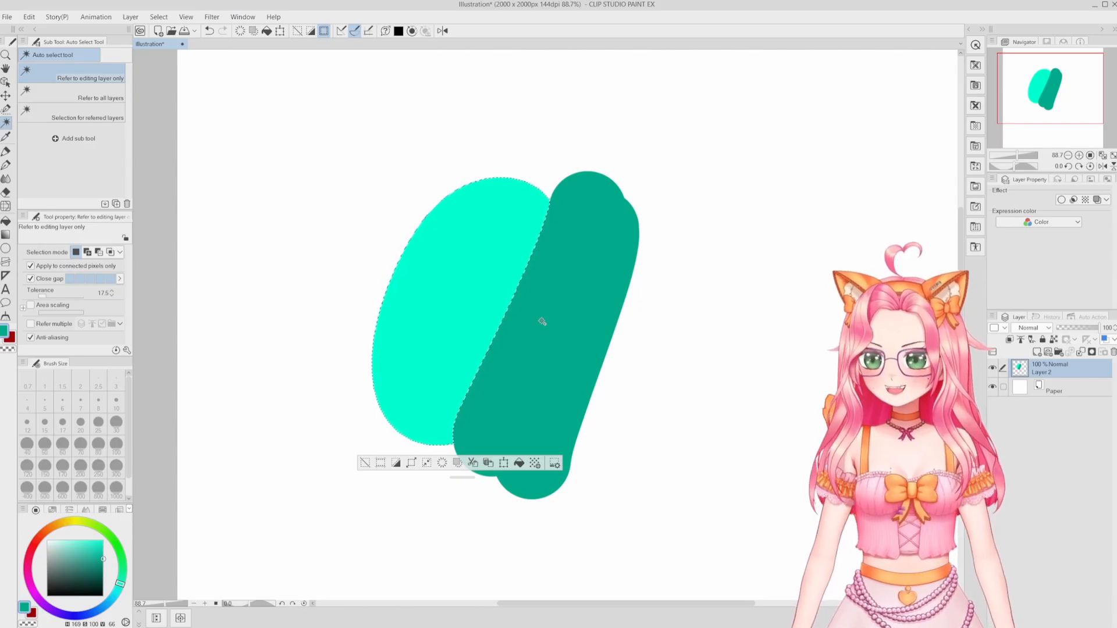
{"action": "left_click", "coordinate": [540, 324], "text": "shift"}
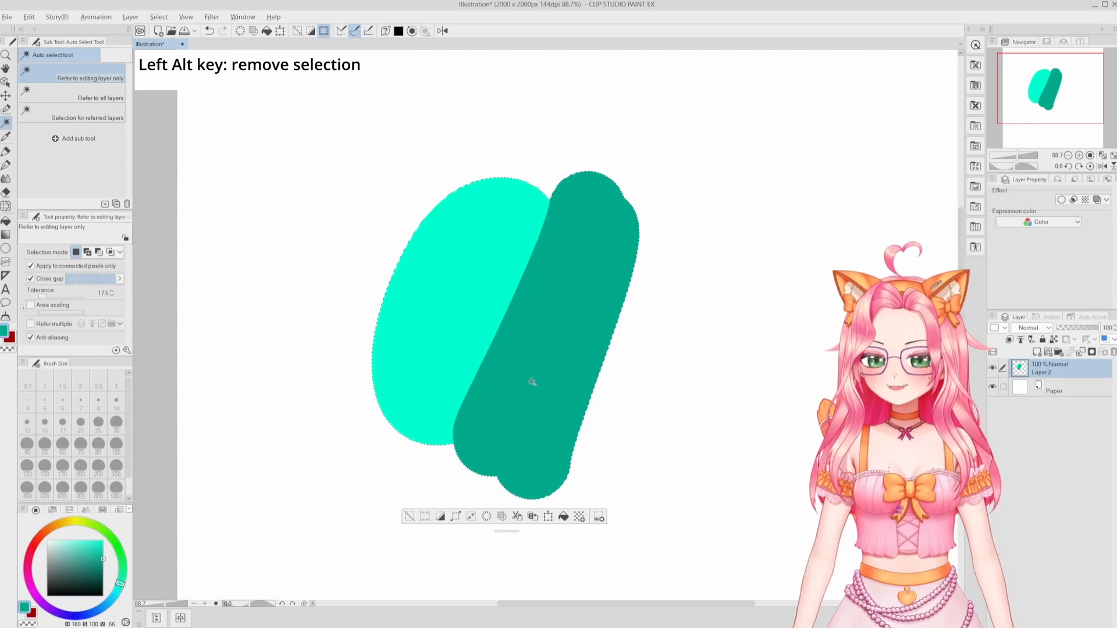
{"action": "left_click", "coordinate": [444, 301], "text": "alt"}
Step: Select both green shapes, and clear the selection with Deselect
{"action": "scroll", "coordinate": [444, 305], "scroll_direction": "down", "scroll_amount": 1}
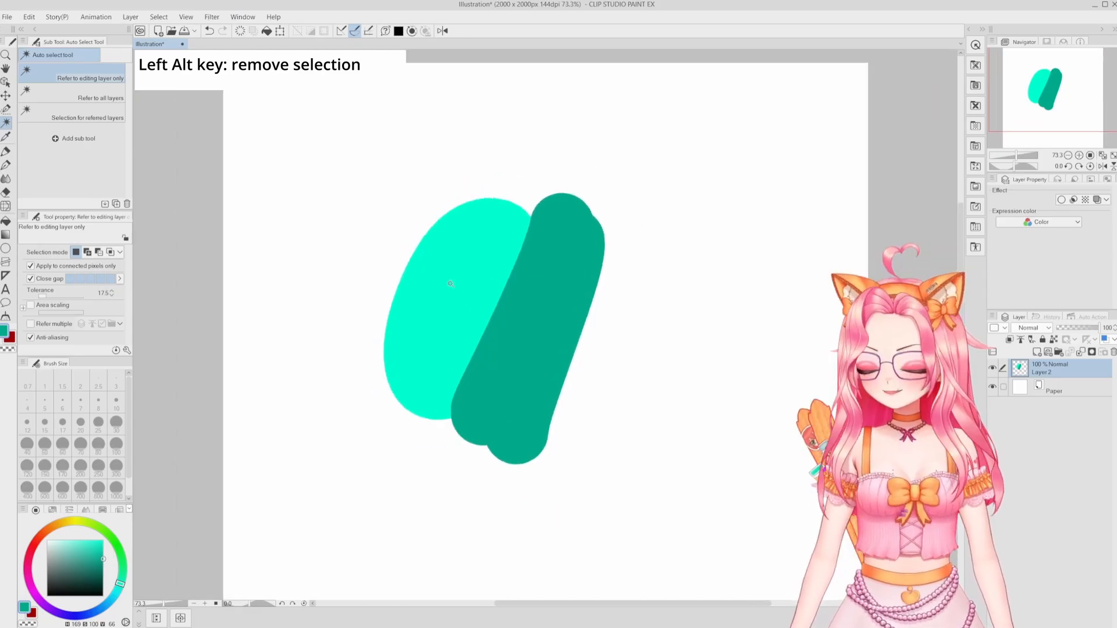
{"action": "left_click", "coordinate": [457, 267]}
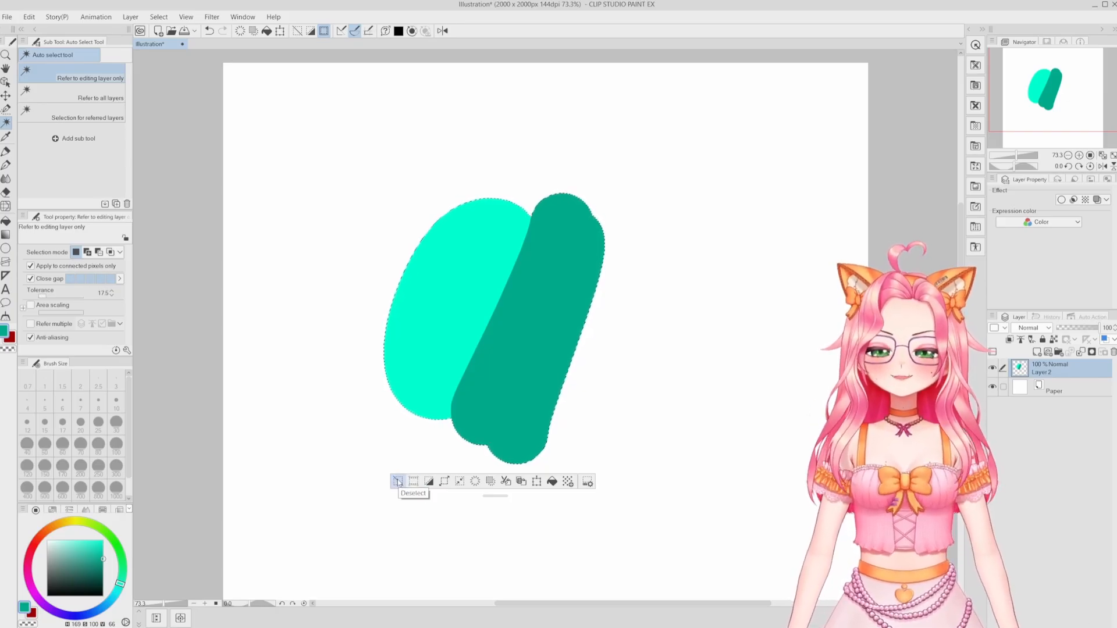
{"action": "left_click", "coordinate": [397, 482]}
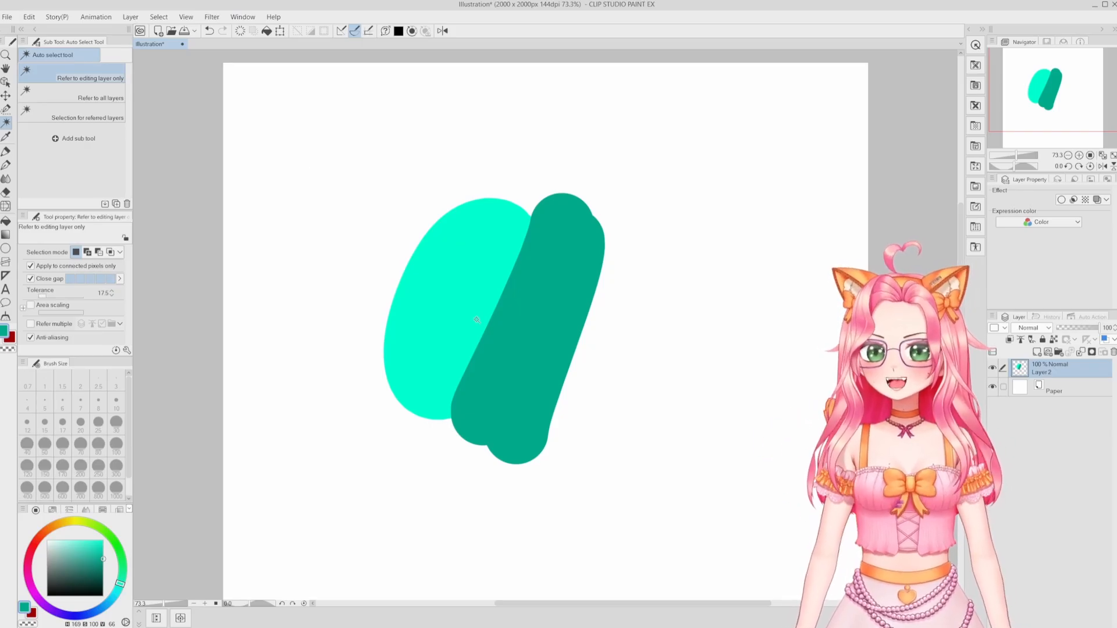
Step: Auto select the empty canvas around the shapes, invert the selection onto both shapes, and deselect it
{"action": "left_click", "coordinate": [324, 122]}
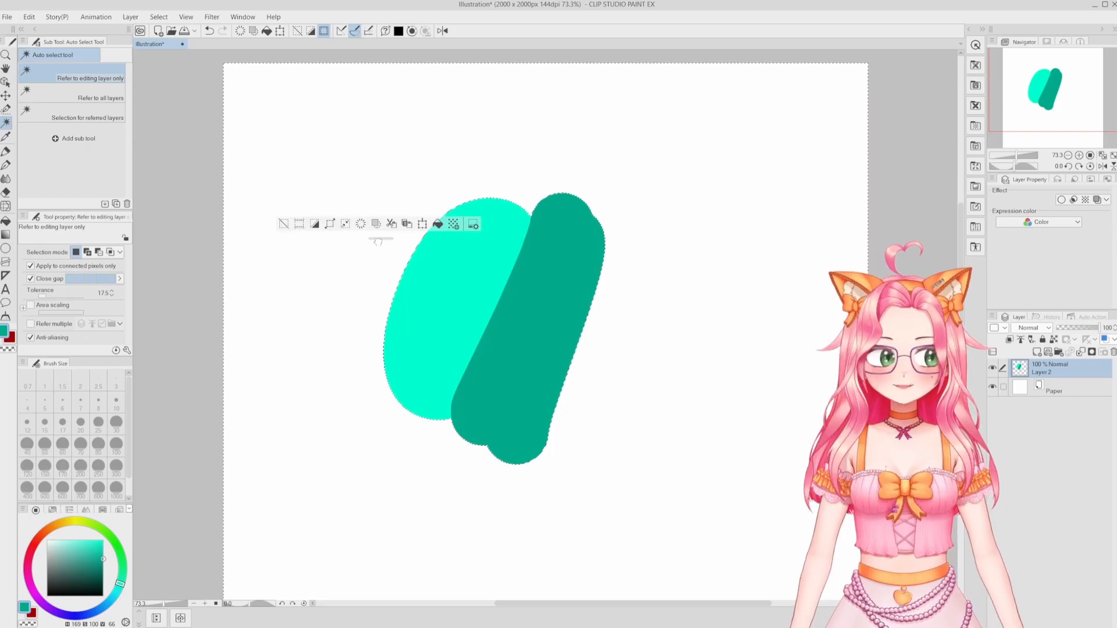
{"action": "left_click", "coordinate": [315, 224]}
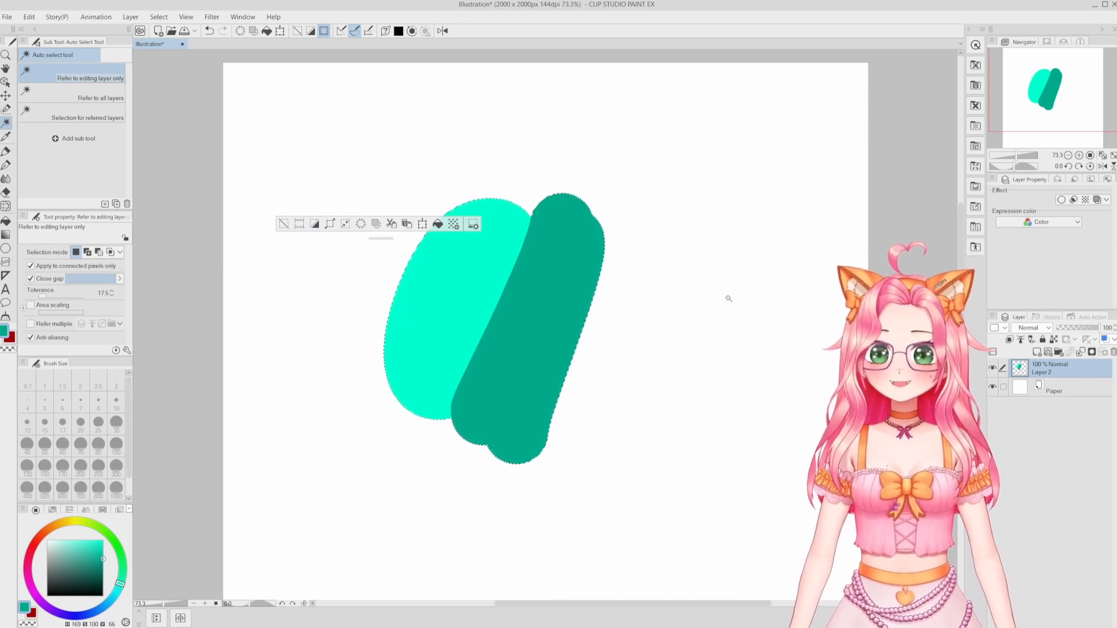
{"action": "scroll", "coordinate": [513, 259], "scroll_direction": "up", "scroll_amount": 5}
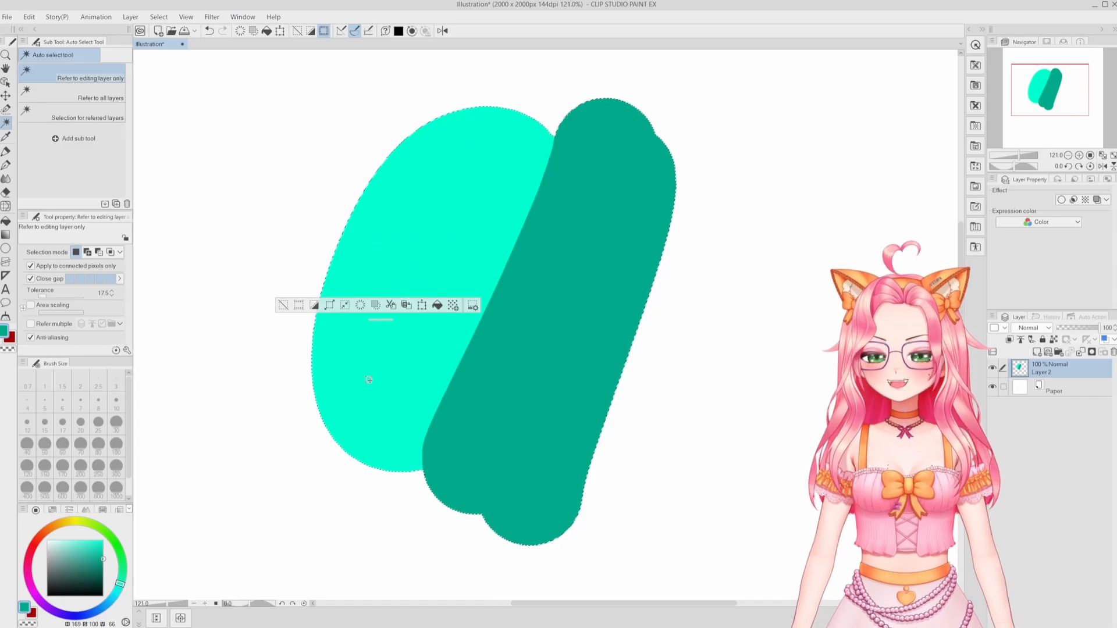
{"action": "left_click", "coordinate": [282, 304]}
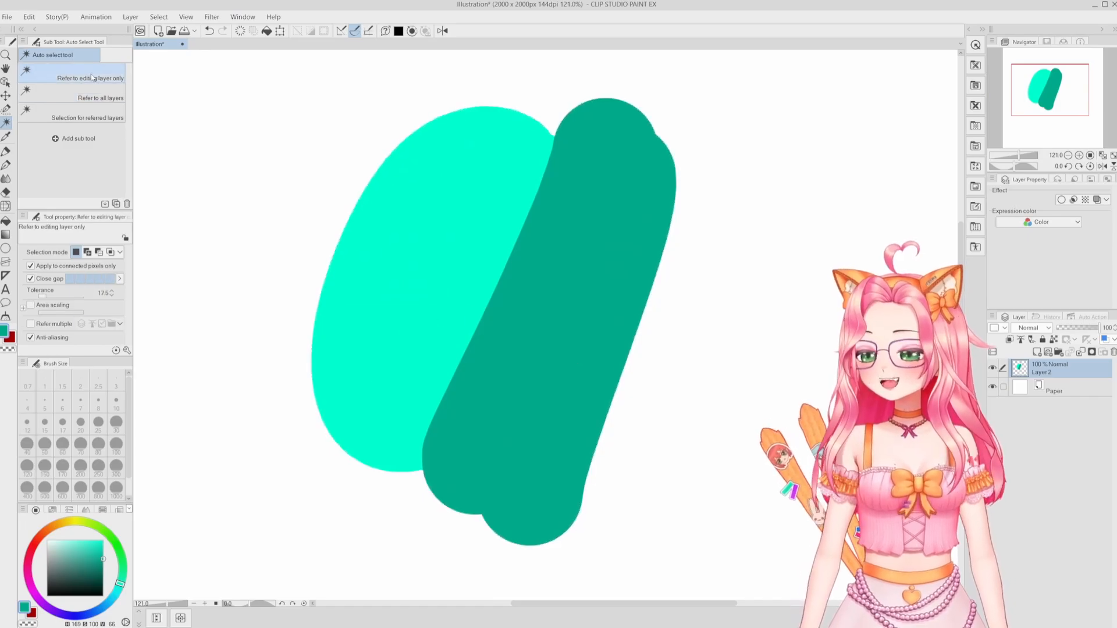
Step: Turn on area scaling for auto select, select the dark green shape to inspect its selection edge closely, and clear the selection
{"action": "left_click", "coordinate": [45, 307]}
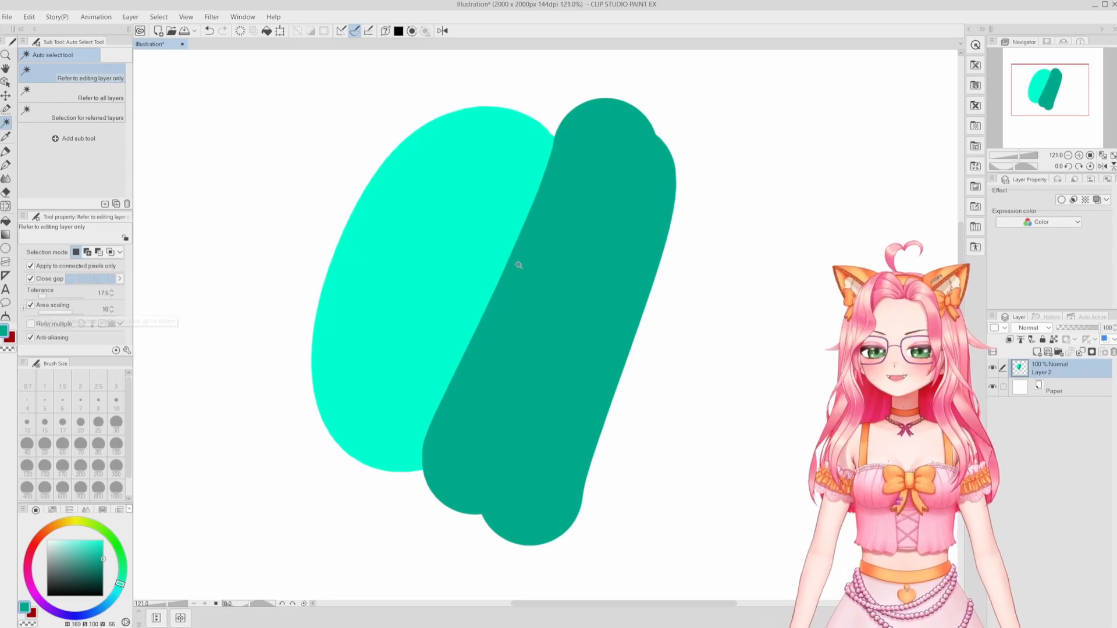
{"action": "left_click", "coordinate": [541, 265]}
{"action": "scroll", "coordinate": [431, 503], "scroll_direction": "up", "scroll_amount": 5}
{"action": "scroll", "coordinate": [430, 503], "scroll_direction": "up", "scroll_amount": 8}
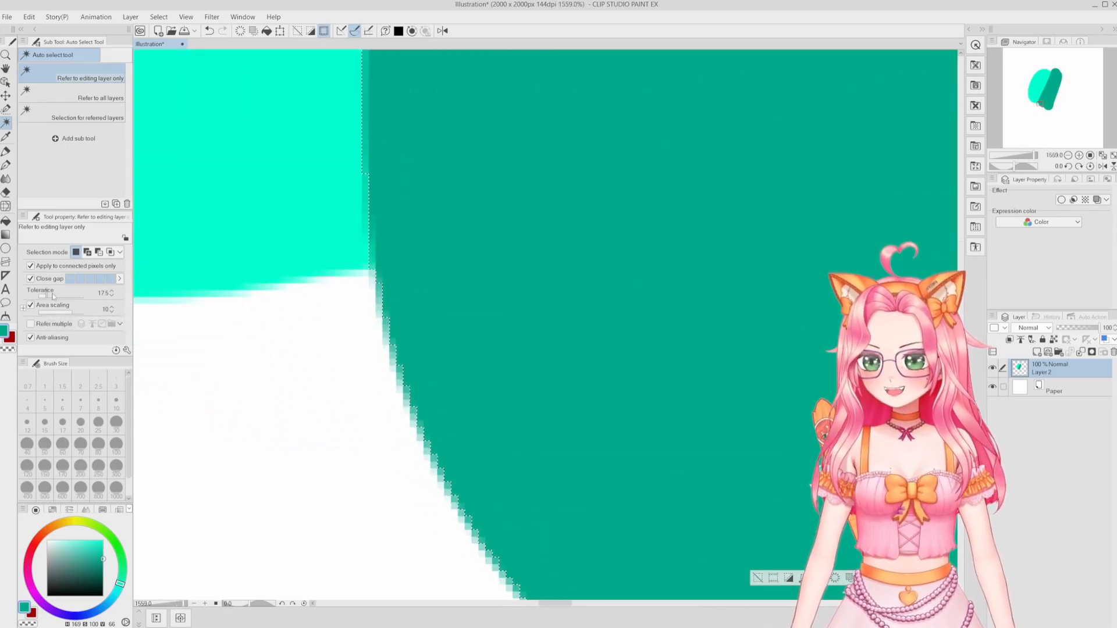
{"action": "left_click", "coordinate": [80, 312]}
{"action": "key", "text": "ctrl+d"}
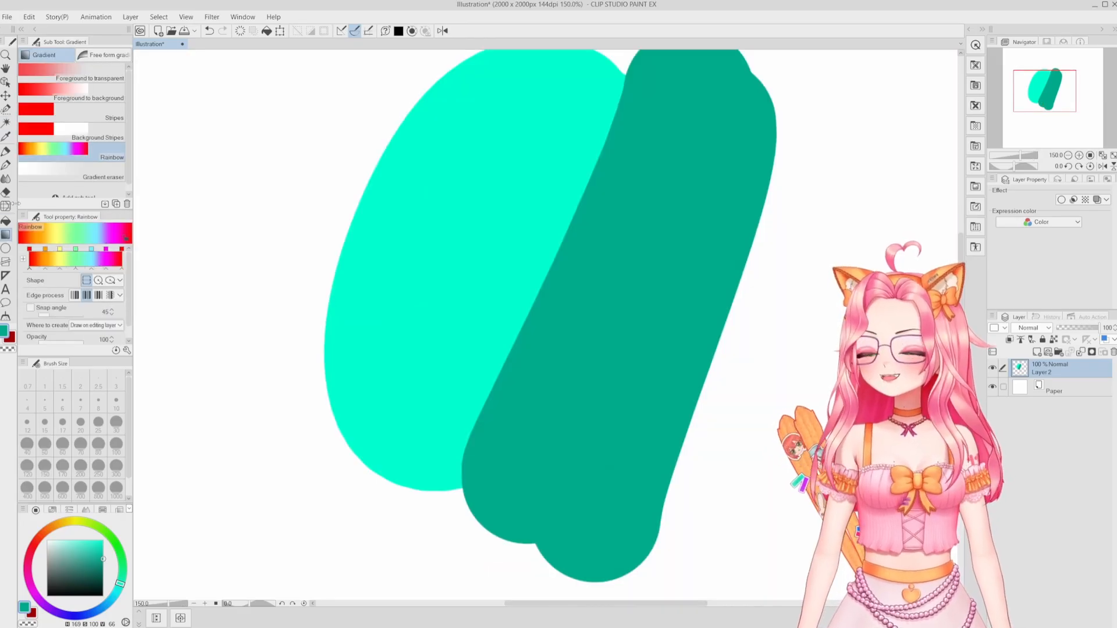
Step: Try a Foreground to transparent gradient from the canvas's left edge to its right edge, and undo it
{"action": "key", "text": "ctrl+0"}
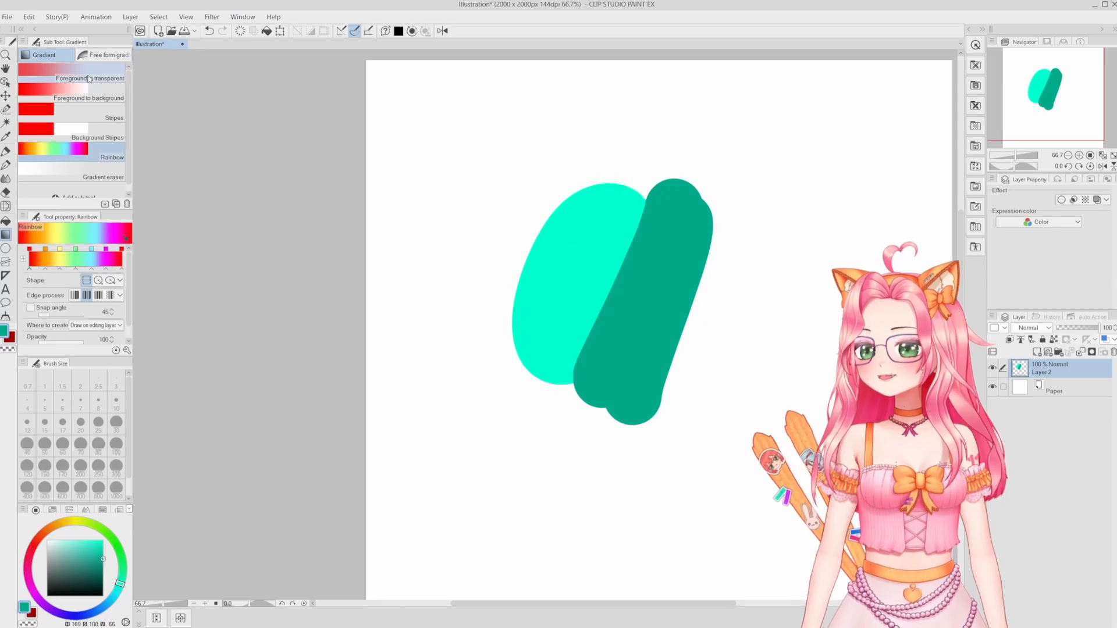
{"action": "left_click", "coordinate": [60, 75]}
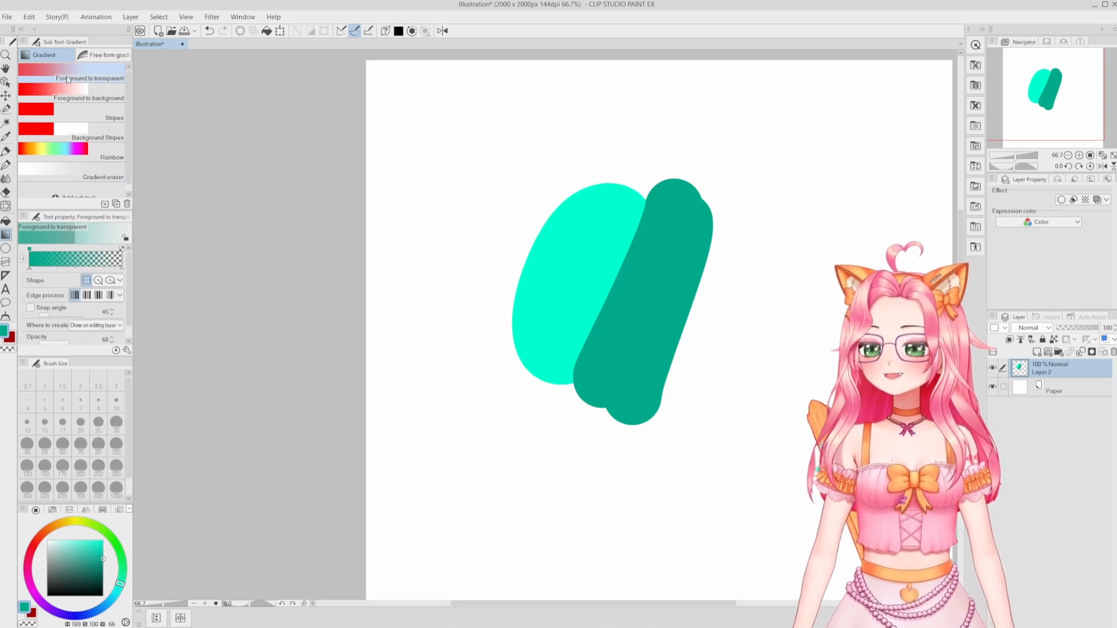
{"action": "scroll", "coordinate": [419, 283], "scroll_direction": "down", "scroll_amount": 3}
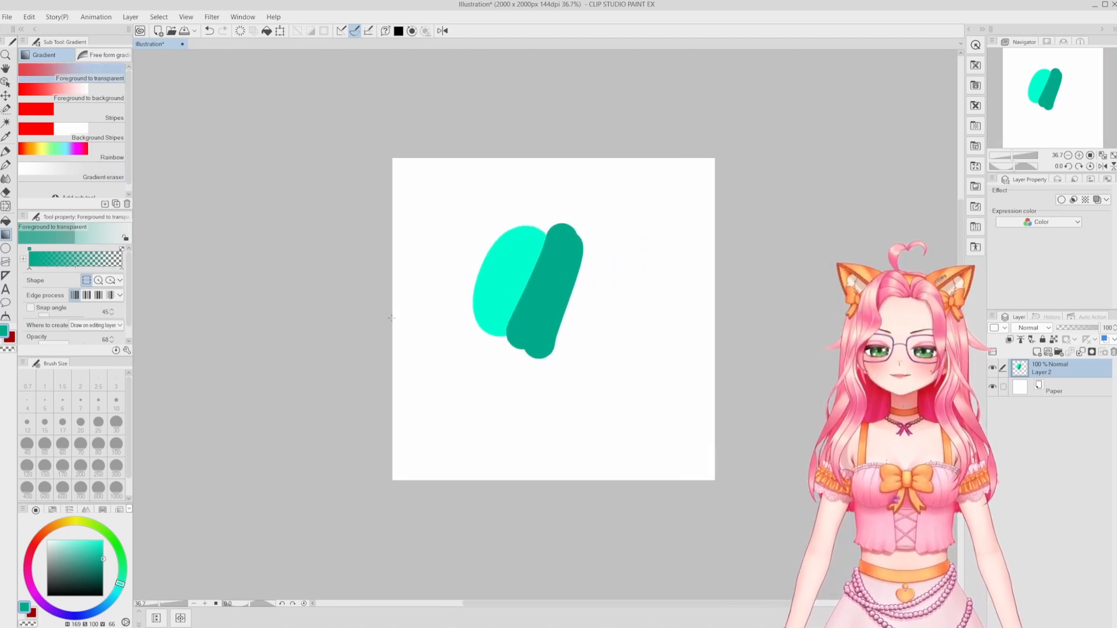
{"action": "left_click_drag", "start_coordinate": [392, 318], "coordinate": [714, 320]}
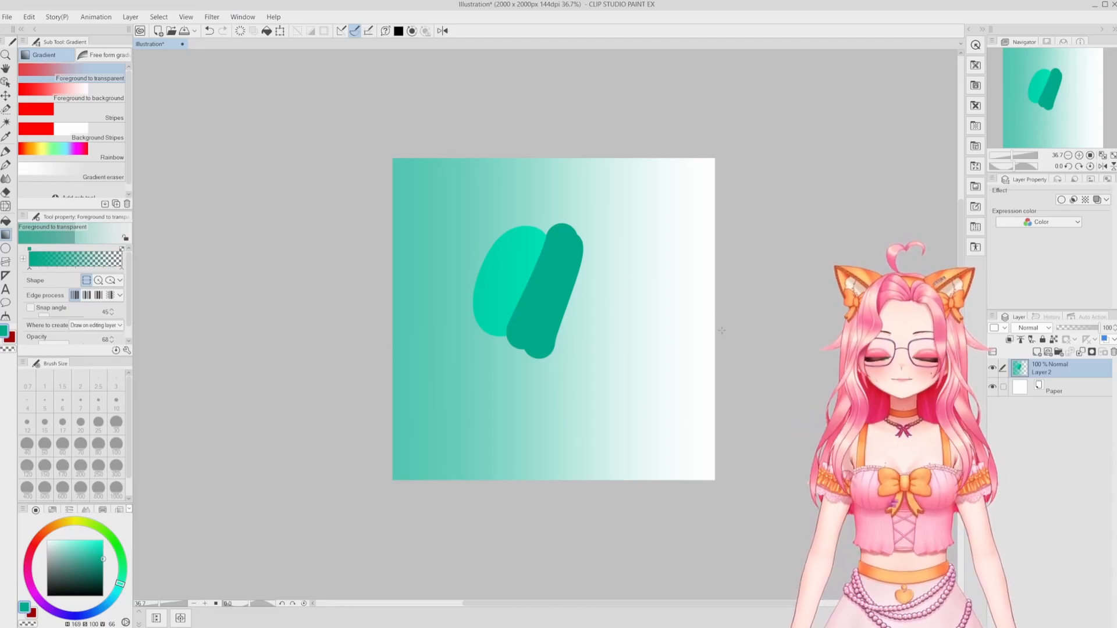
{"action": "left_click", "coordinate": [209, 30]}
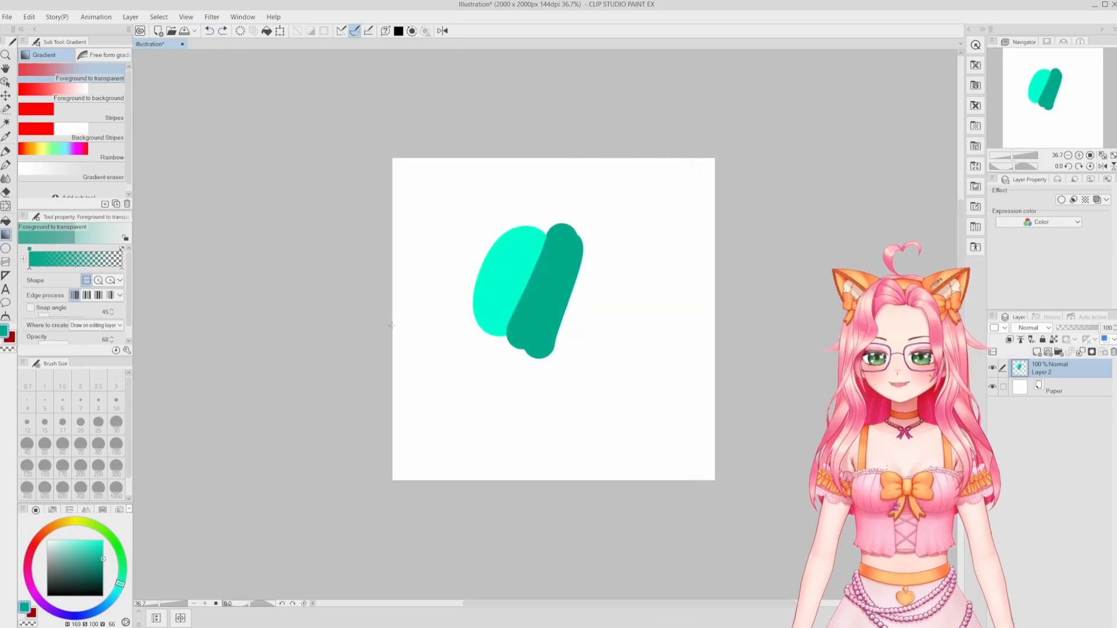
Step: Try overlapping Foreground to transparent gradients from the canvas's left edge, top, bottom and upper-right corner, and undo them
{"action": "left_click_drag", "start_coordinate": [391, 325], "coordinate": [419, 327]}
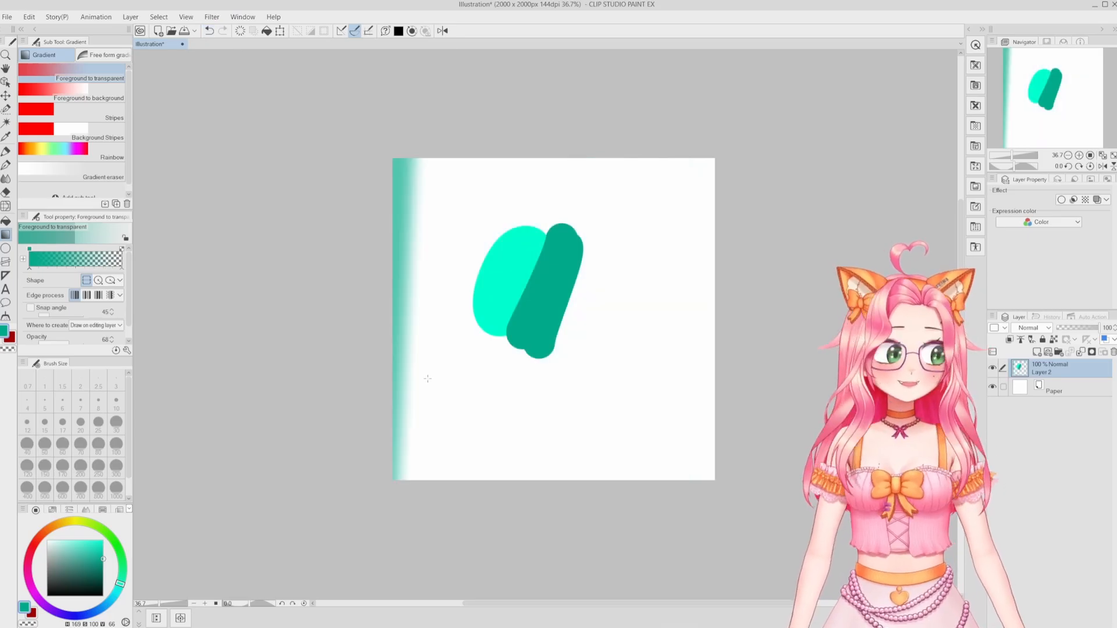
{"action": "left_click_drag", "start_coordinate": [546, 131], "coordinate": [523, 393]}
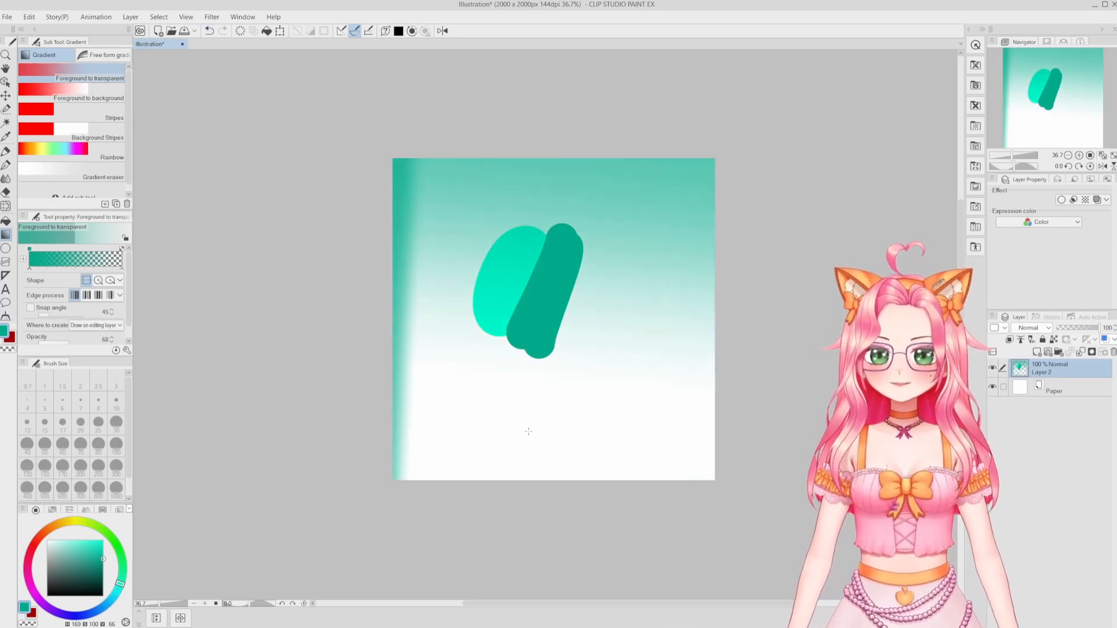
{"action": "left_click_drag", "start_coordinate": [542, 514], "coordinate": [547, 280]}
{"action": "left_click_drag", "start_coordinate": [737, 117], "coordinate": [537, 533]}
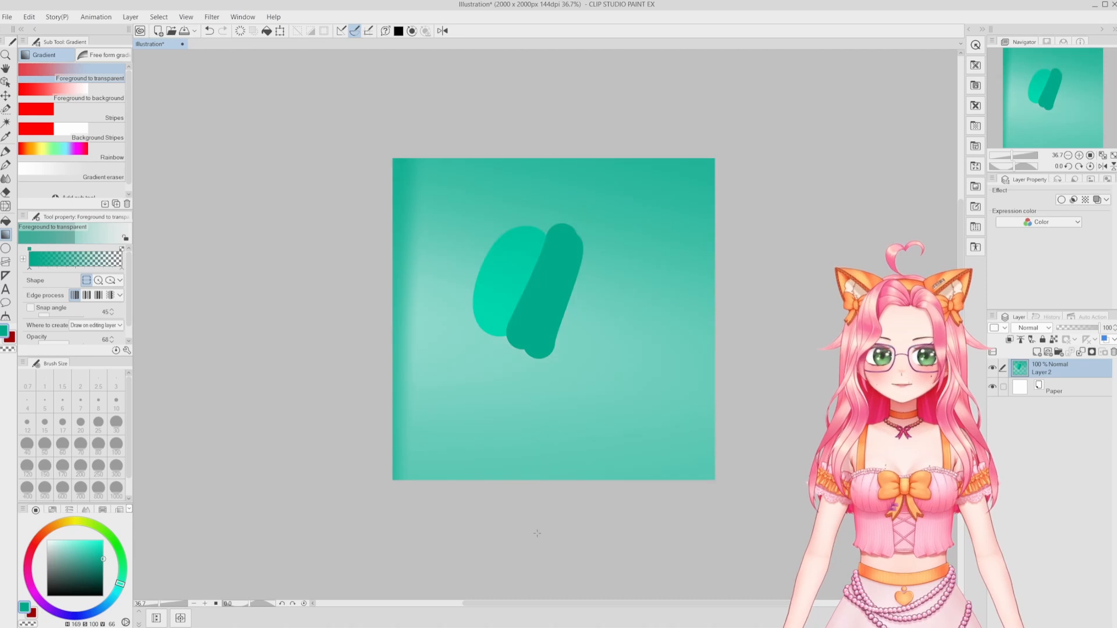
{"action": "left_click", "coordinate": [208, 31]}
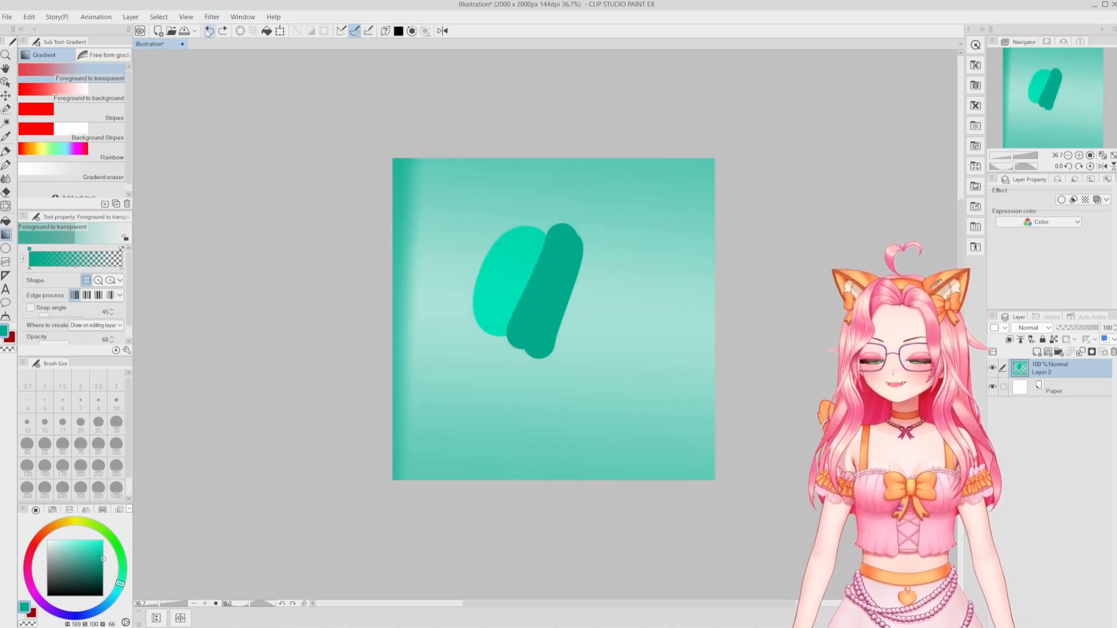
{"action": "left_click", "coordinate": [209, 31]}
{"action": "left_click", "coordinate": [209, 31]}
Step: Apply a Foreground to background gradient across the canvas from left to right, and clear everything from Layer 2
{"action": "left_click", "coordinate": [93, 92]}
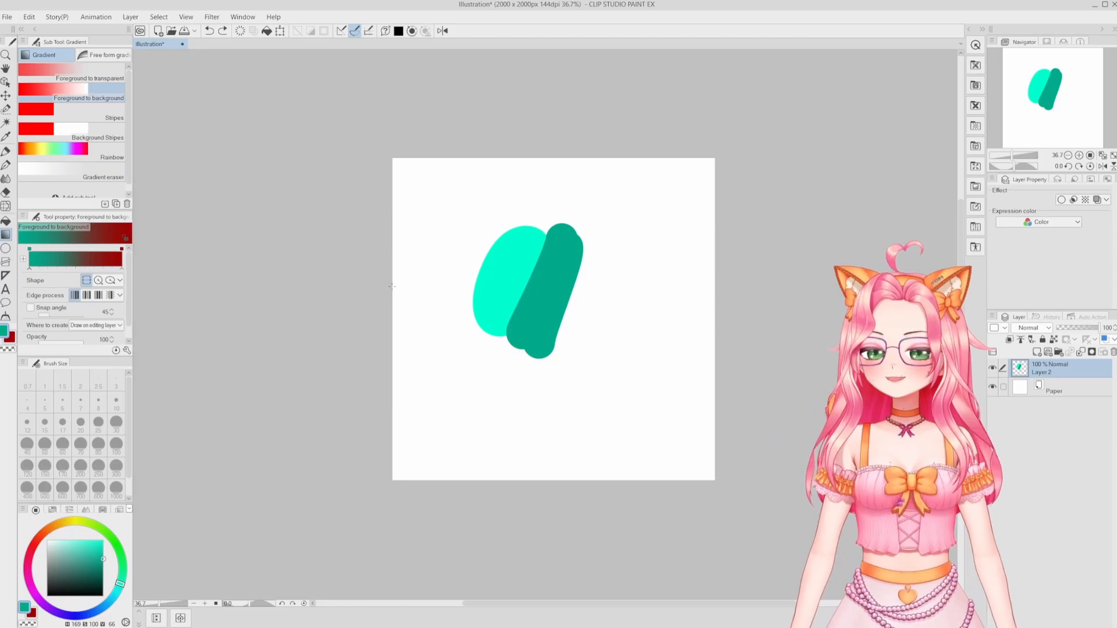
{"action": "left_click_drag", "start_coordinate": [397, 287], "coordinate": [719, 292]}
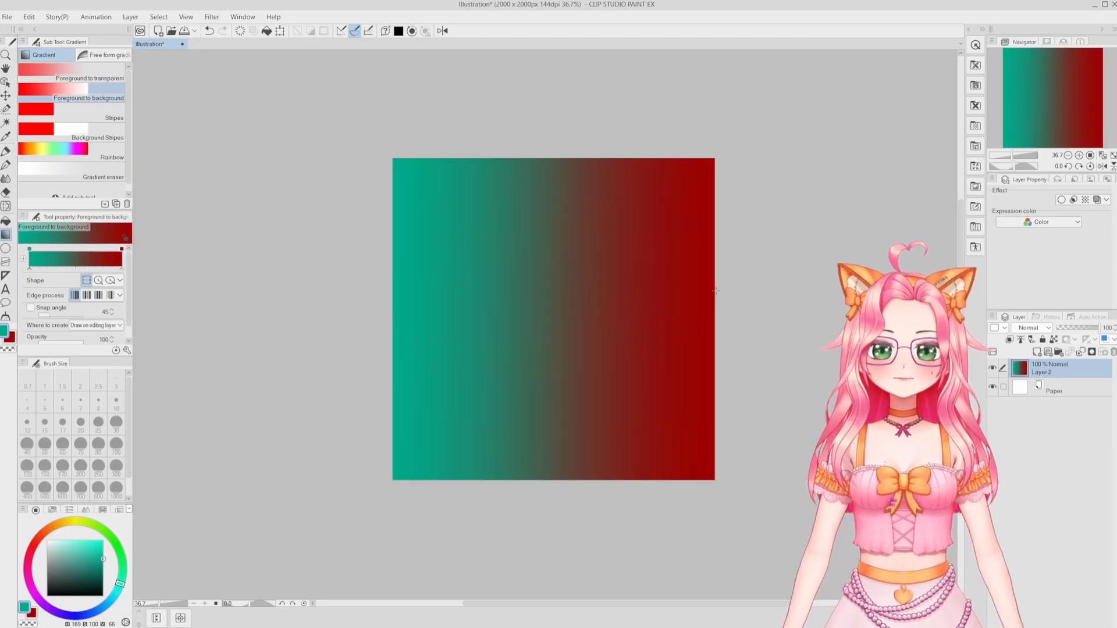
{"action": "key", "text": "Delete"}
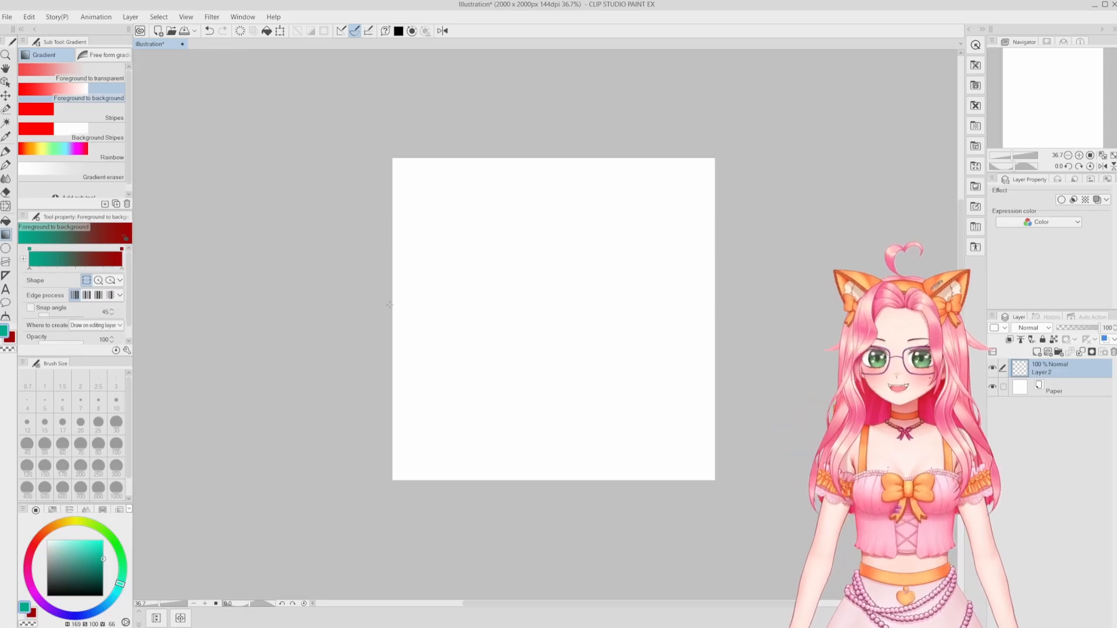
Step: Draw a perfectly horizontal Foreground to background gradient from the canvas's left edge to its right edge, constraining the line straight
{"action": "left_click_drag", "start_coordinate": [389, 304], "coordinate": [629, 330]}
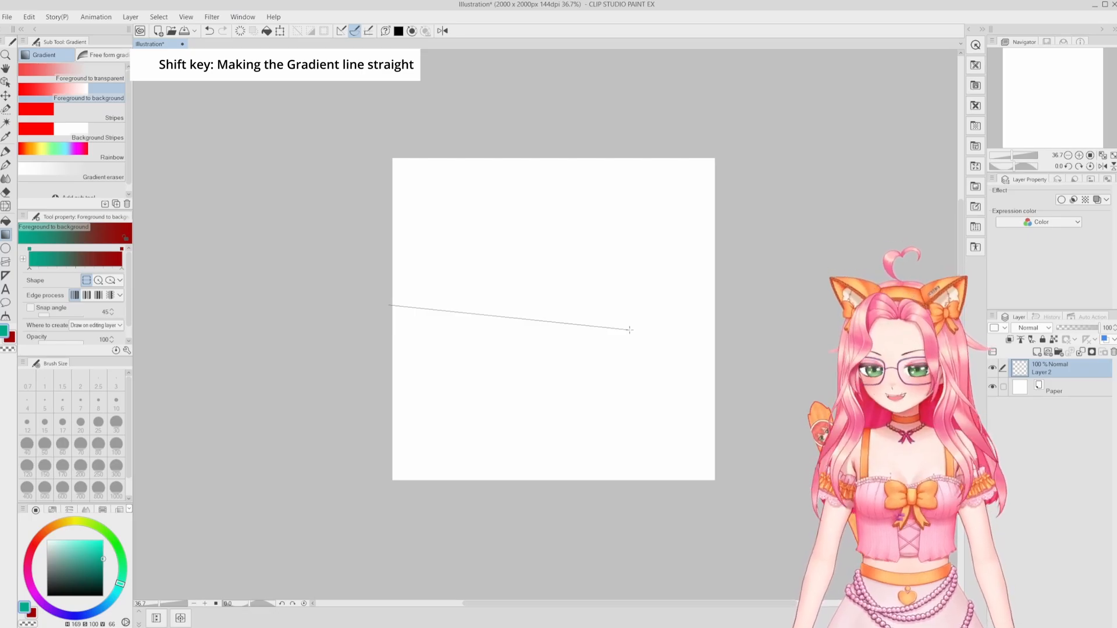
{"action": "key", "text": "shift"}
{"action": "left_click_drag", "start_coordinate": [630, 329], "coordinate": [715, 324]}
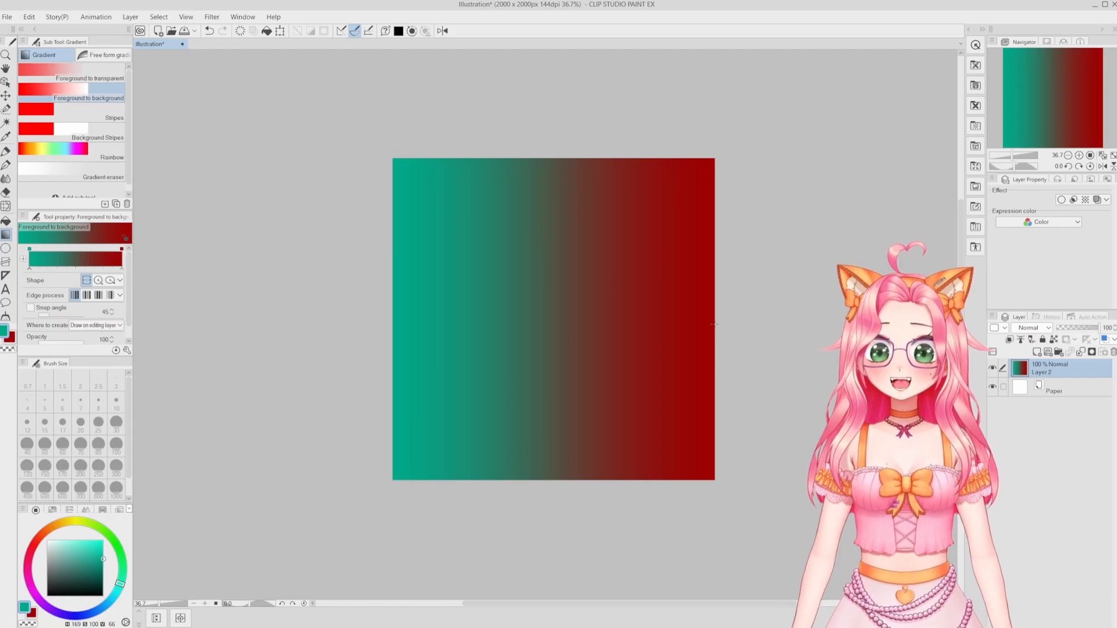
Step: Undo the last gradient and preview the Stripes, Rainbow and Gradient eraser presets in the tool properties
{"action": "key", "text": "ctrl+z"}
{"action": "left_click", "coordinate": [119, 118]}
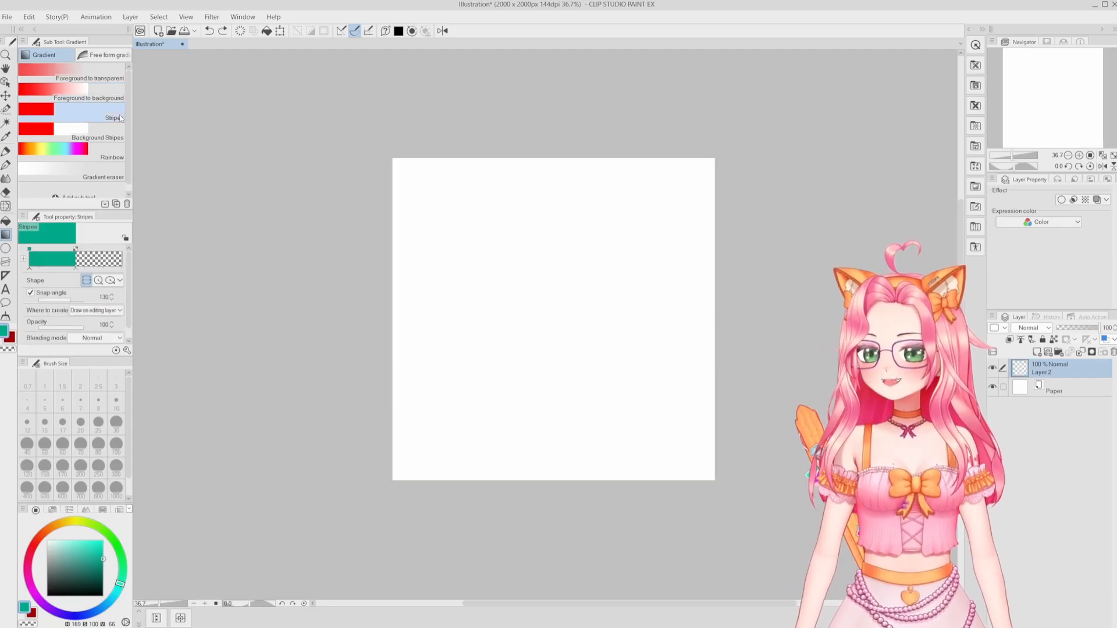
{"action": "left_click", "coordinate": [110, 148]}
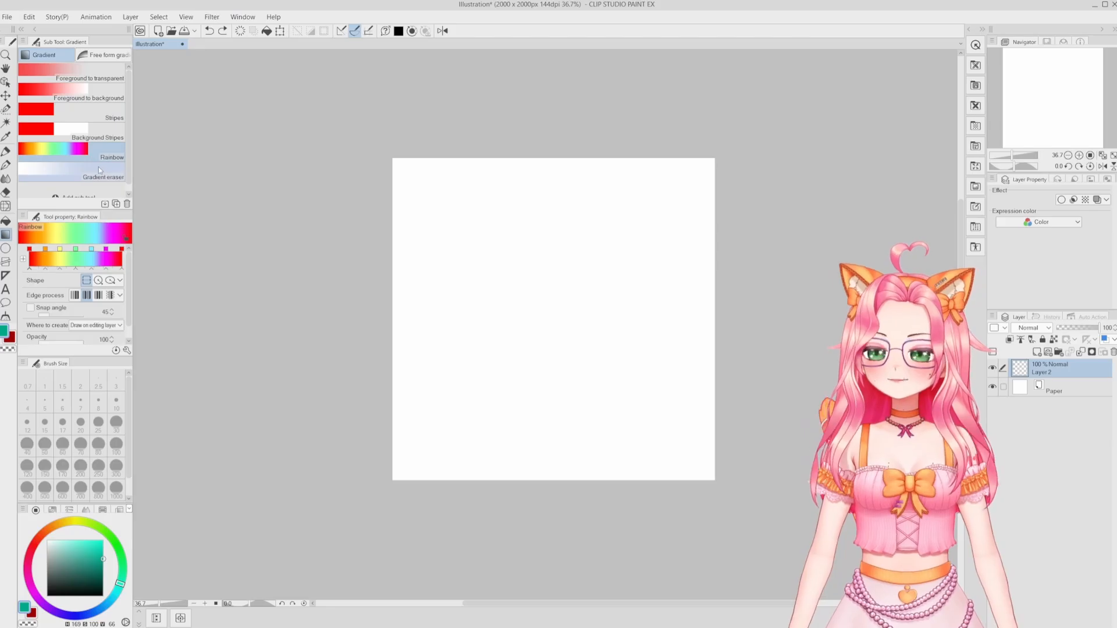
{"action": "left_click", "coordinate": [99, 167]}
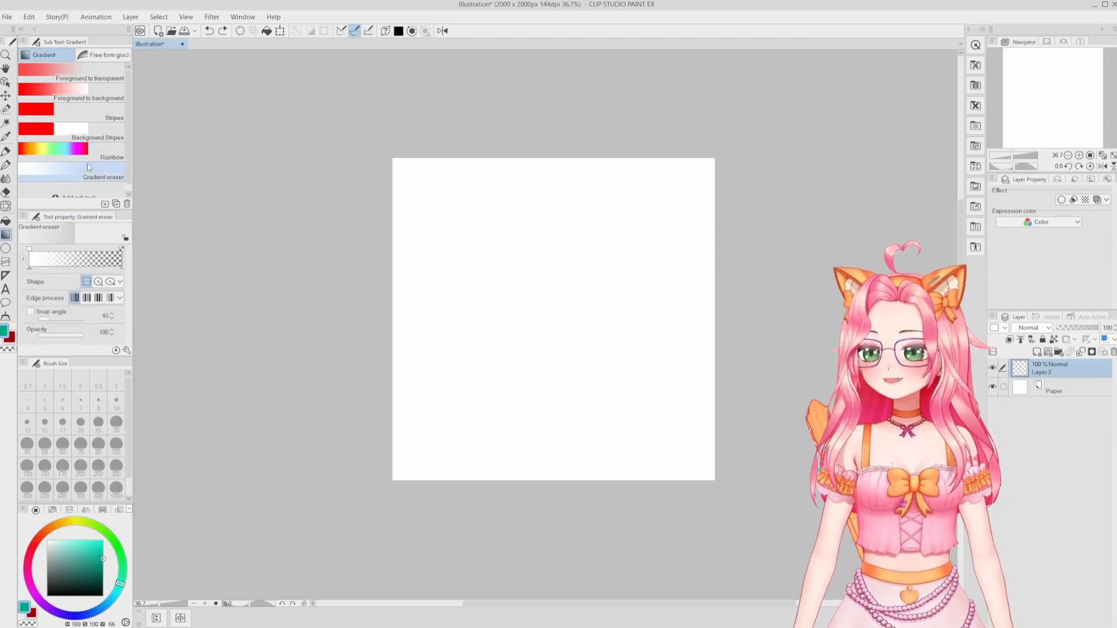
Step: Apply a Foreground to background gradient across the canvas from left to right and fade it from the left with two Gradient eraser passes
{"action": "left_click", "coordinate": [86, 74]}
{"action": "left_click", "coordinate": [85, 92]}
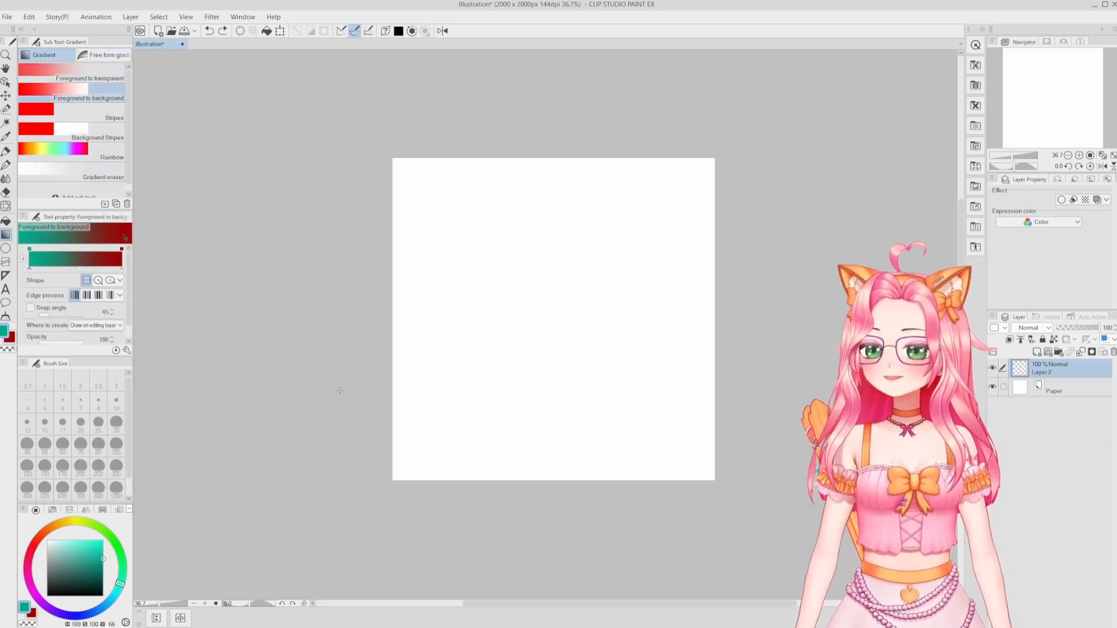
{"action": "mouse_move", "coordinate": [390, 369]}
{"action": "left_mouse_down"}
{"action": "mouse_move", "coordinate": [666, 369]}
{"action": "mouse_move", "coordinate": [715, 382]}
{"action": "left_mouse_up"}
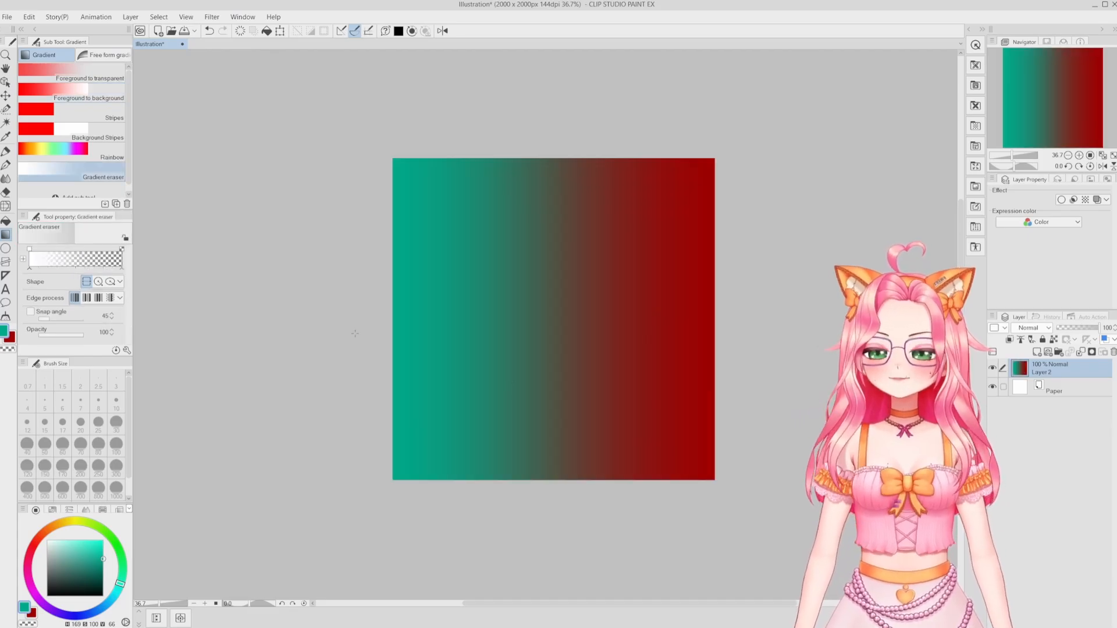
{"action": "left_click_drag", "start_coordinate": [344, 331], "coordinate": [507, 344]}
{"action": "left_click_drag", "start_coordinate": [335, 315], "coordinate": [810, 315]}
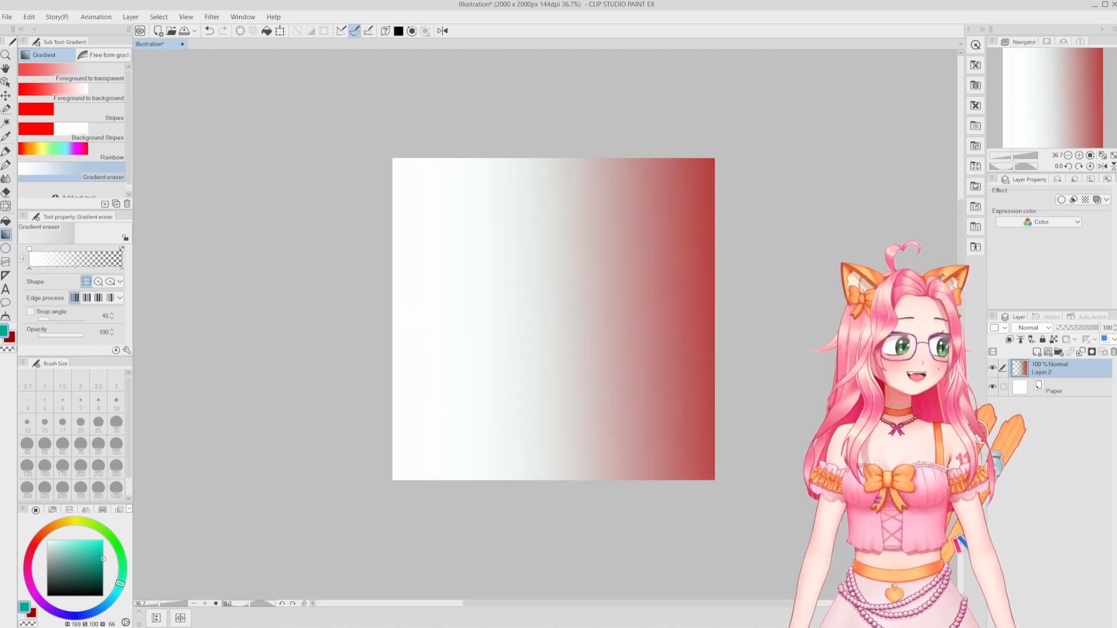
Step: Clear the gradient from Layer 2 and draw a horizontal straight line across the upper part of the canvas
{"action": "key", "text": "u"}
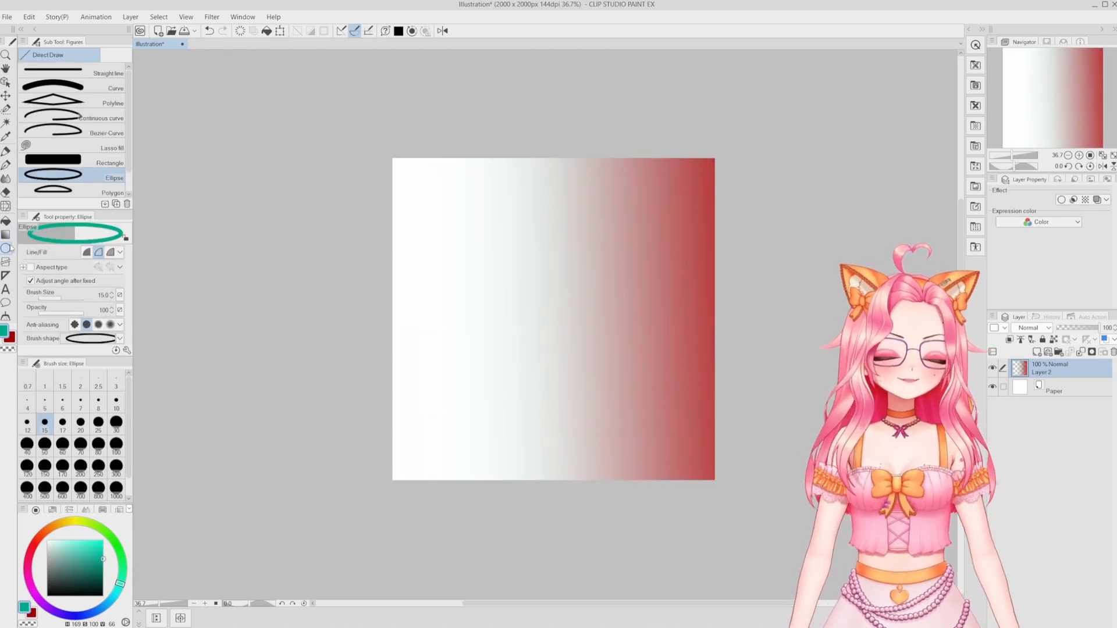
{"action": "key", "text": "Delete"}
{"action": "left_click_drag", "start_coordinate": [443, 212], "coordinate": [657, 211]}
Step: Draw a wide curve bulging downward below the straight line with the Curve tool, undoing the first short attempt
{"action": "left_click", "coordinate": [106, 90]}
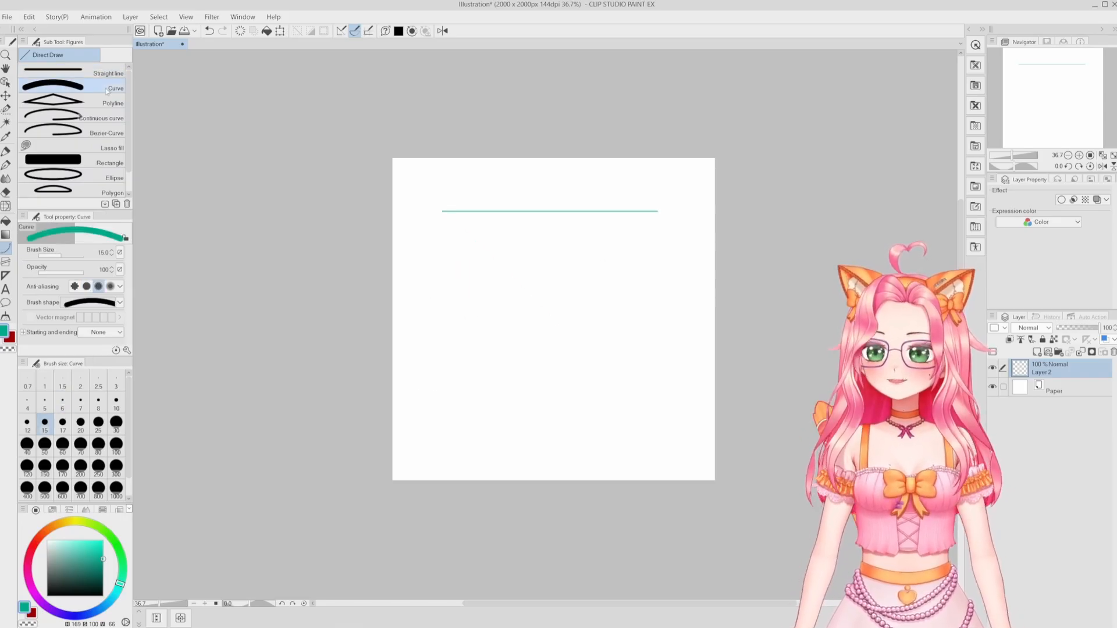
{"action": "left_click_drag", "start_coordinate": [438, 246], "coordinate": [529, 206]}
{"action": "left_click", "coordinate": [509, 302]}
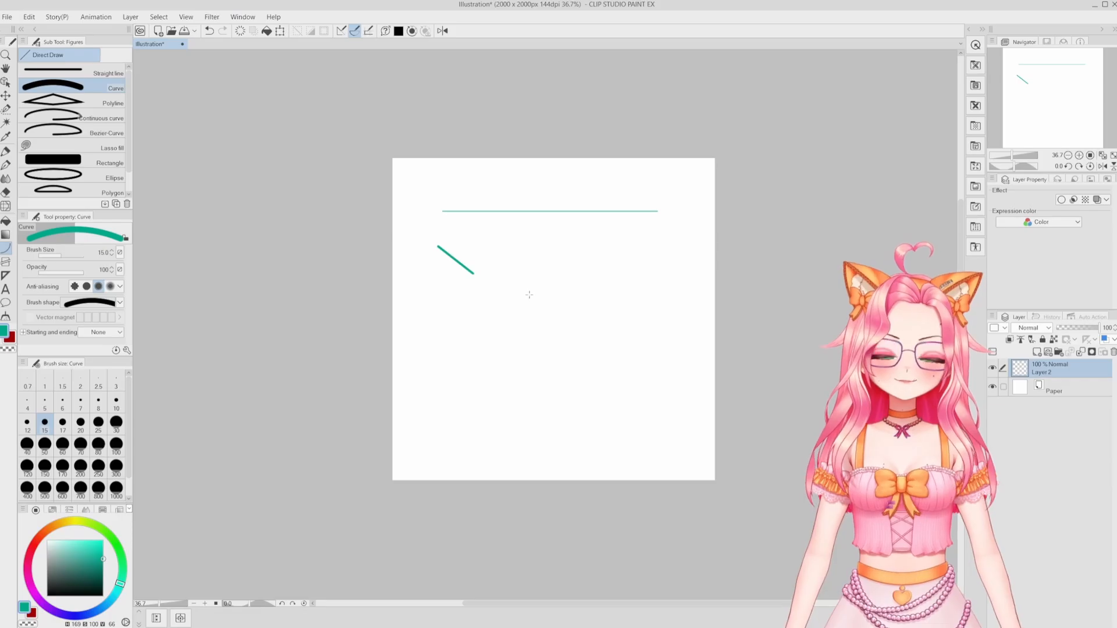
{"action": "key", "text": "ctrl+z"}
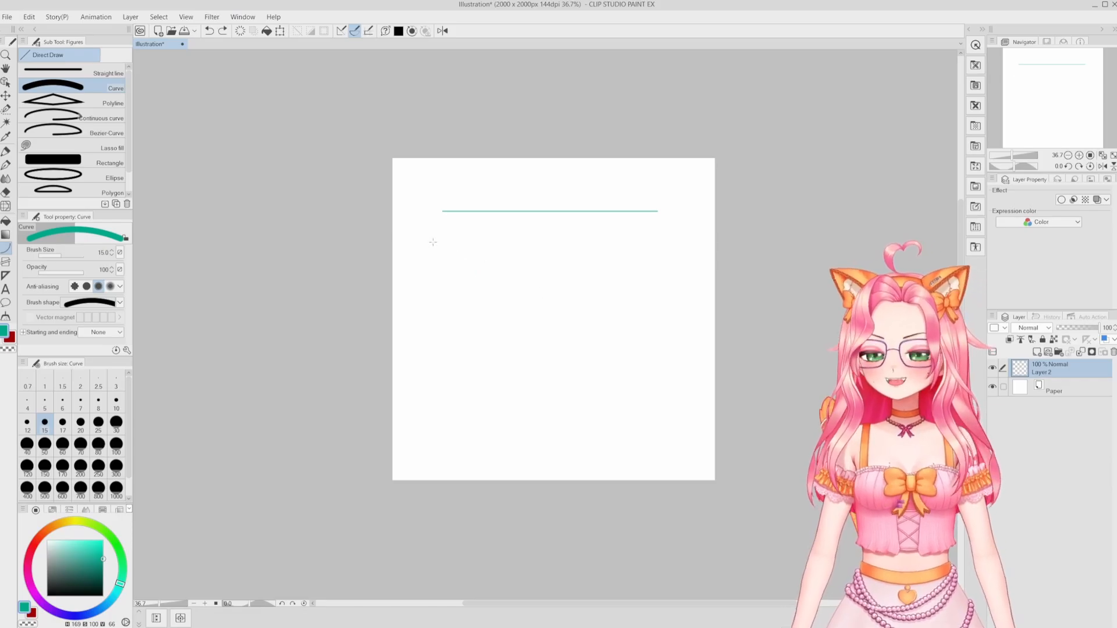
{"action": "left_click_drag", "start_coordinate": [431, 242], "coordinate": [666, 243]}
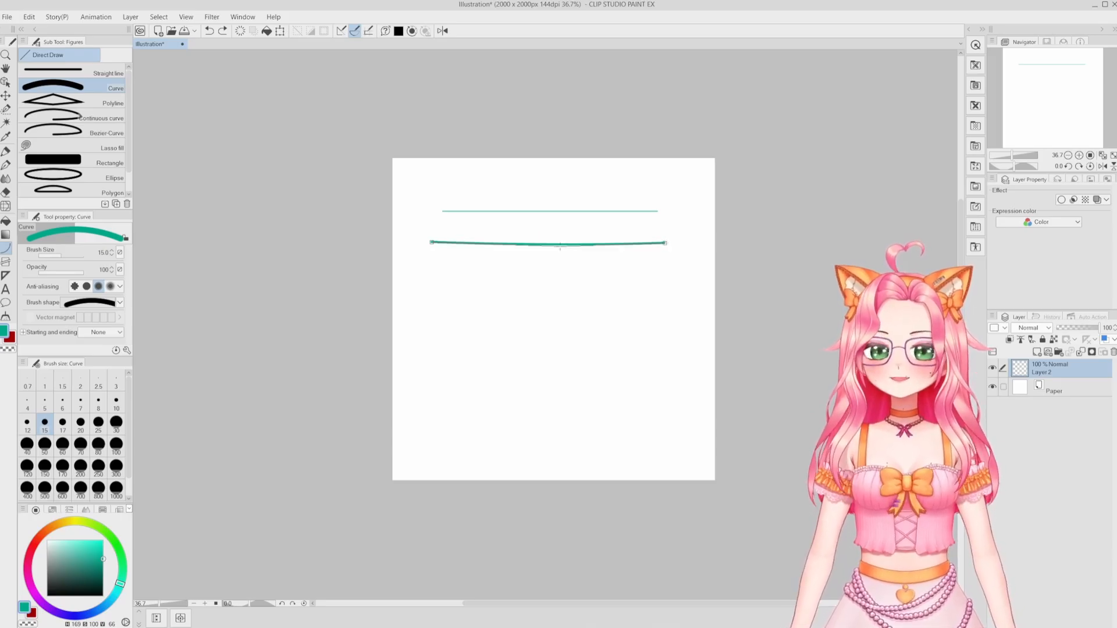
{"action": "left_click", "coordinate": [547, 382]}
Step: Draw a closed five-cornered Polyline shape over the curve, and clear everything from Layer 2
{"action": "left_click", "coordinate": [114, 103]}
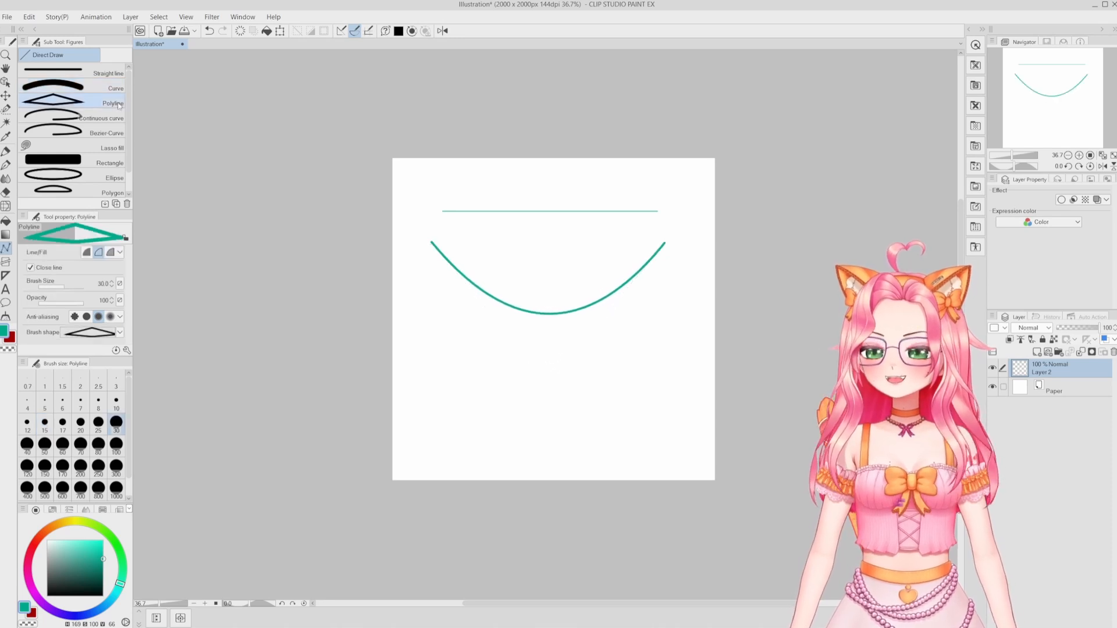
{"action": "left_click", "coordinate": [502, 246]}
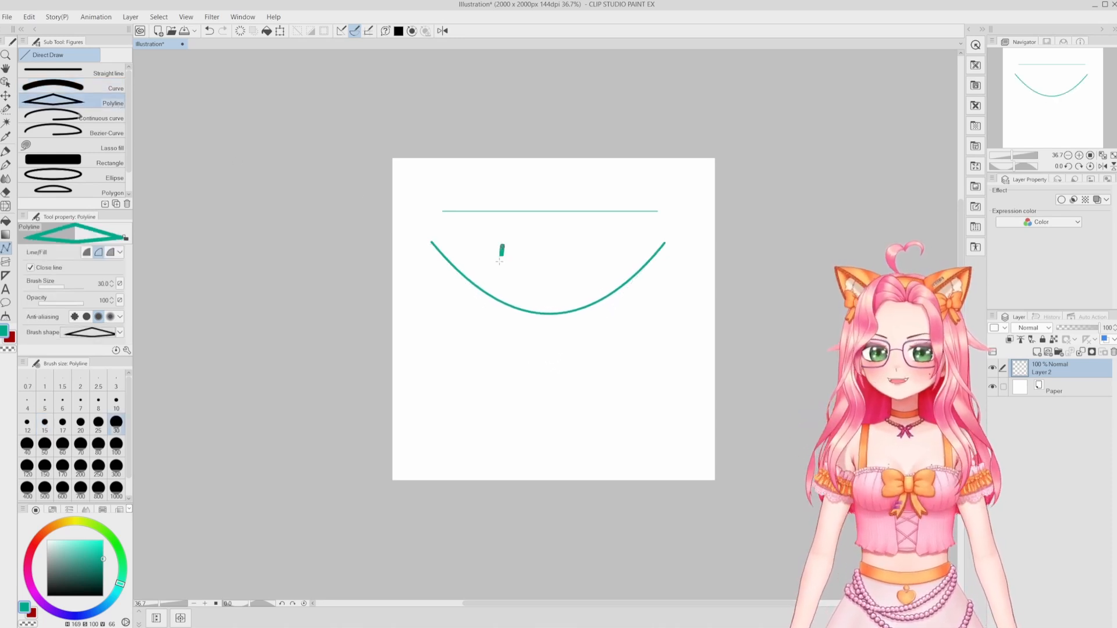
{"action": "left_click", "coordinate": [455, 364]}
{"action": "left_click", "coordinate": [634, 357]}
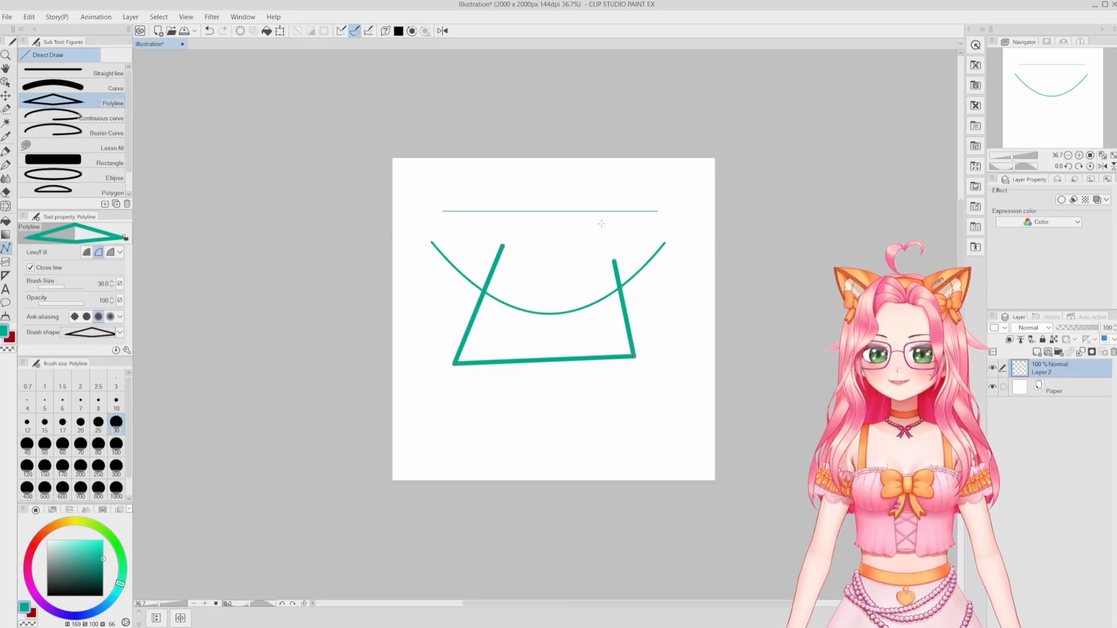
{"action": "left_click", "coordinate": [591, 205]}
{"action": "left_click", "coordinate": [517, 287]}
{"action": "left_click", "coordinate": [503, 246]}
{"action": "key", "text": "Delete"}
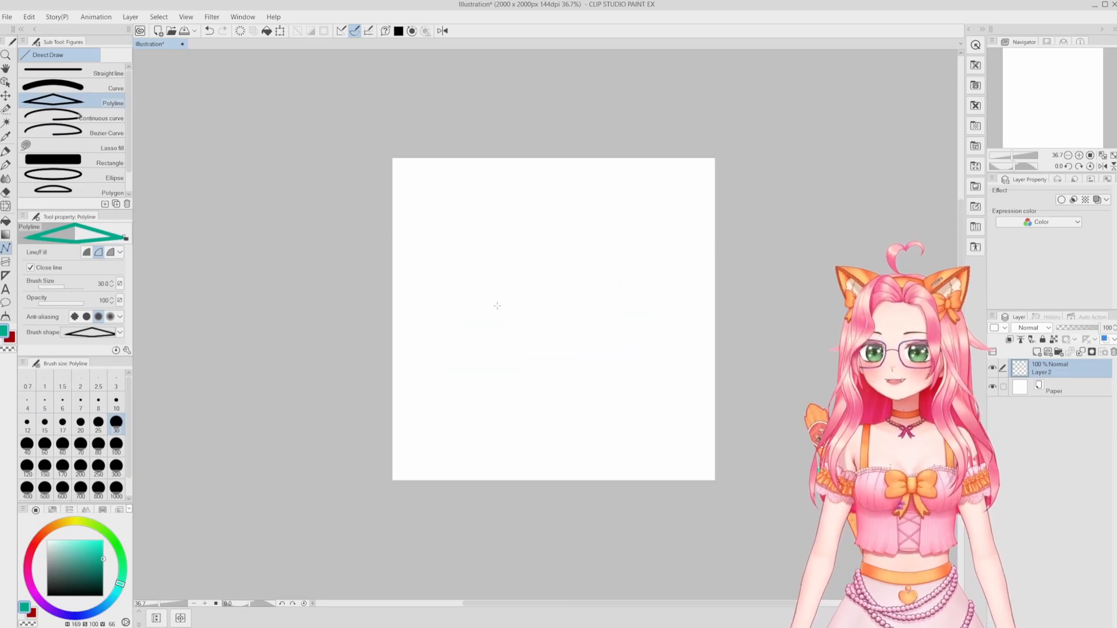
Step: Try a closed four-cornered Polyline shape in the middle of the empty canvas
{"action": "left_click", "coordinate": [489, 235]}
{"action": "left_click", "coordinate": [437, 321]}
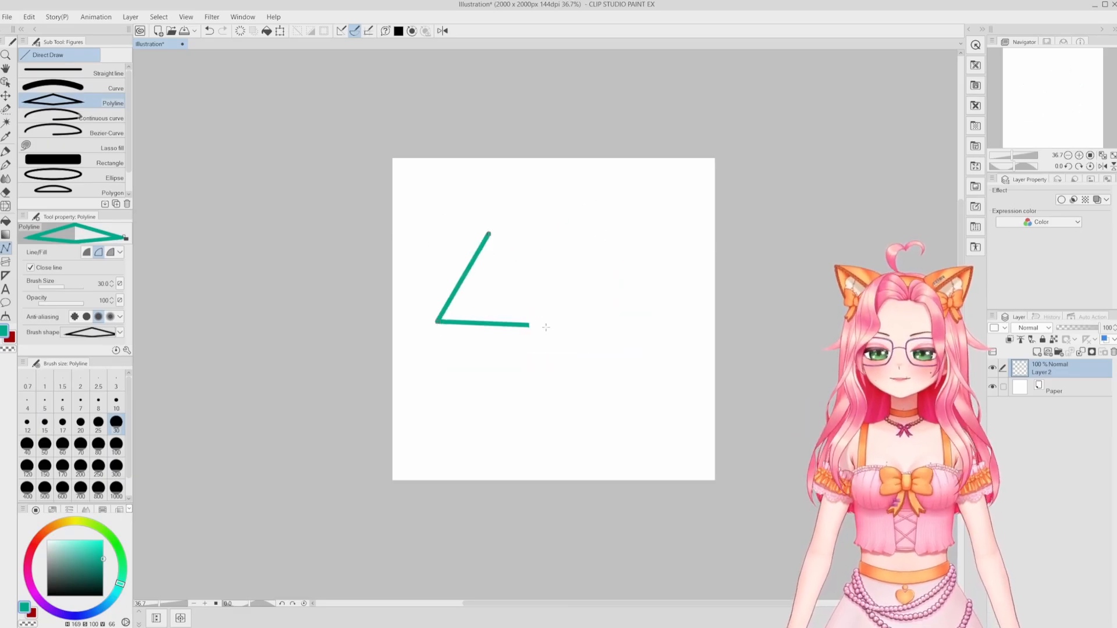
{"action": "left_click", "coordinate": [603, 329]}
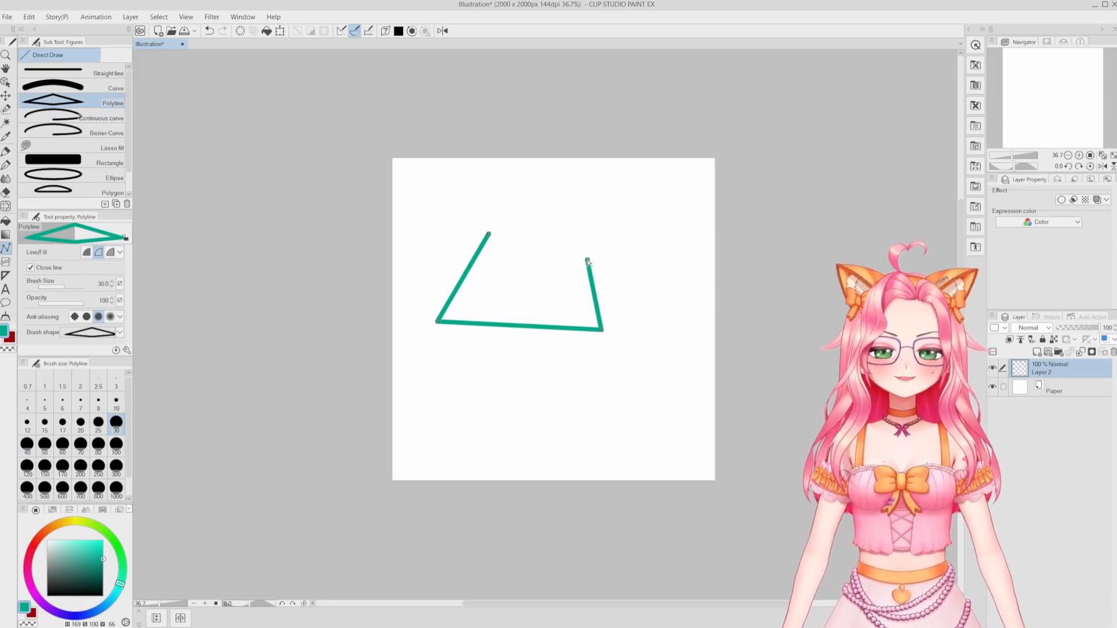
{"action": "double_click", "coordinate": [588, 262]}
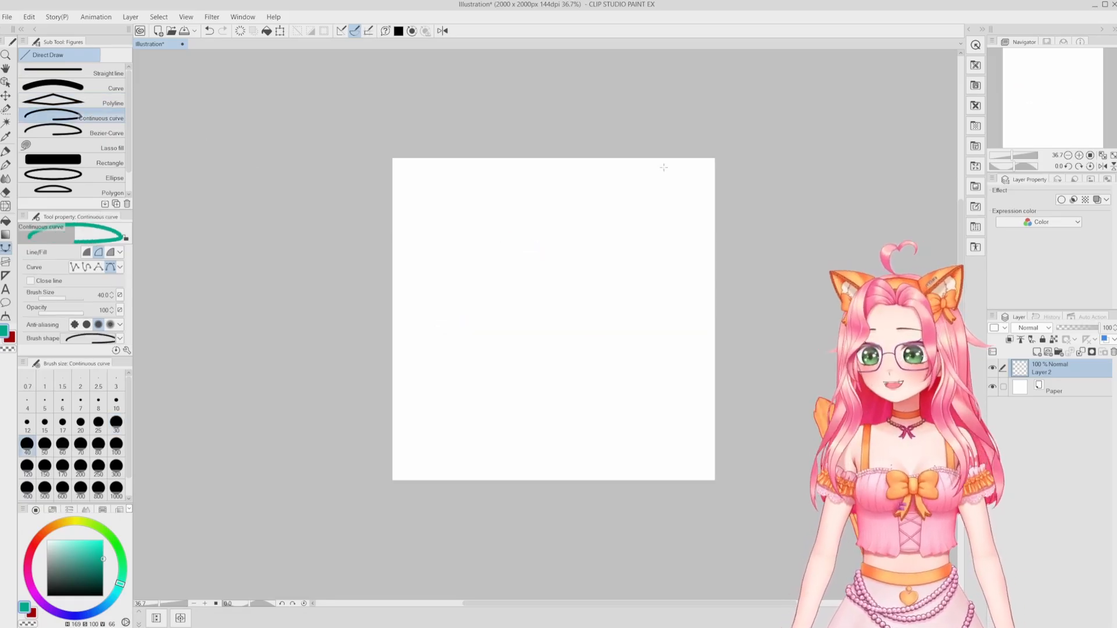
Step: Draw an arch near the canvas's top edge with Continuous curve, bending it through the second point's direction handle
{"action": "left_click", "coordinate": [601, 231]}
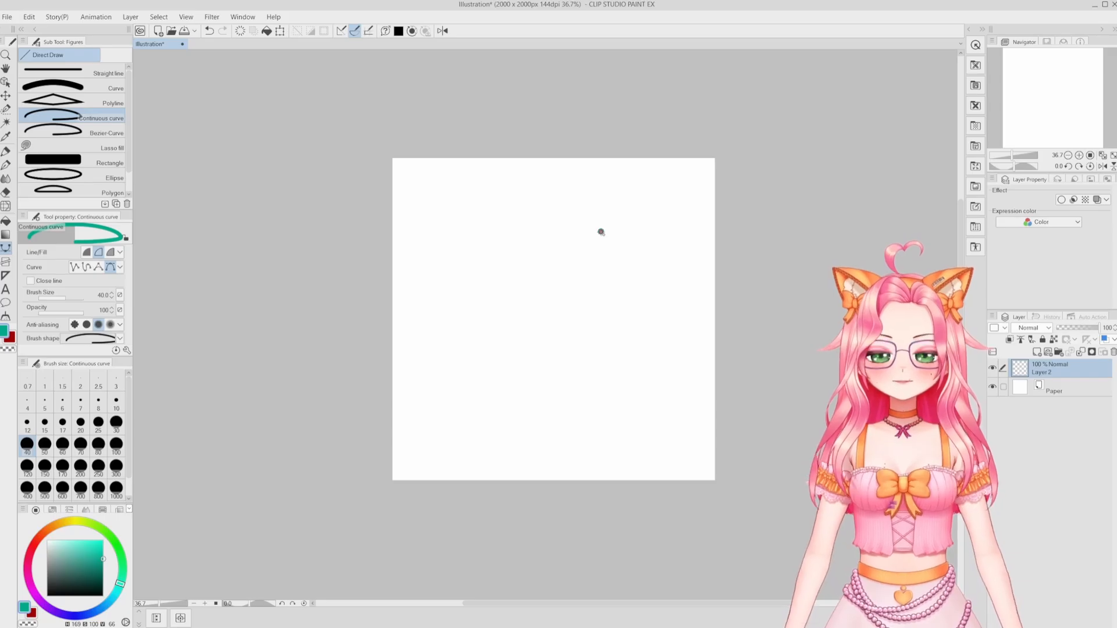
{"action": "double_click", "coordinate": [443, 232]}
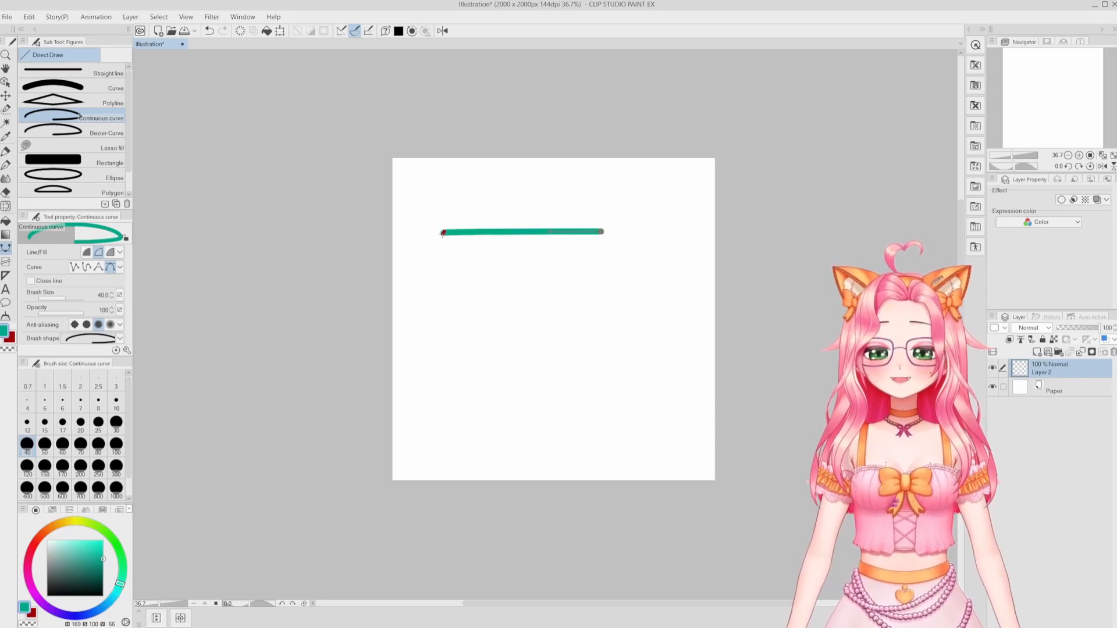
{"action": "left_click_drag", "start_coordinate": [442, 233], "coordinate": [347, 383]}
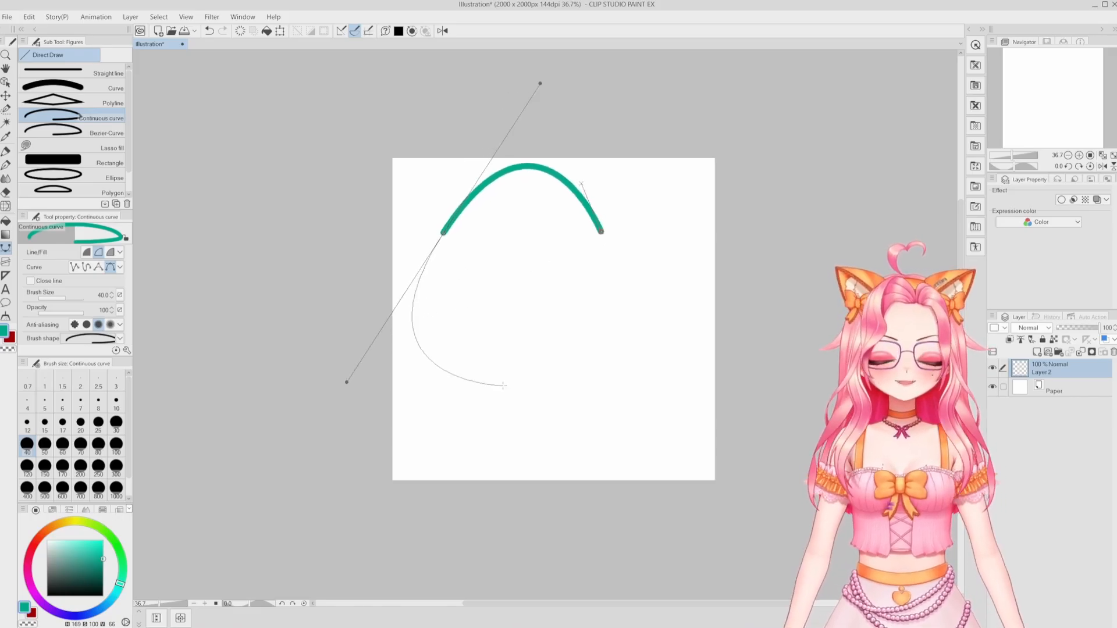
{"action": "key", "text": "Return"}
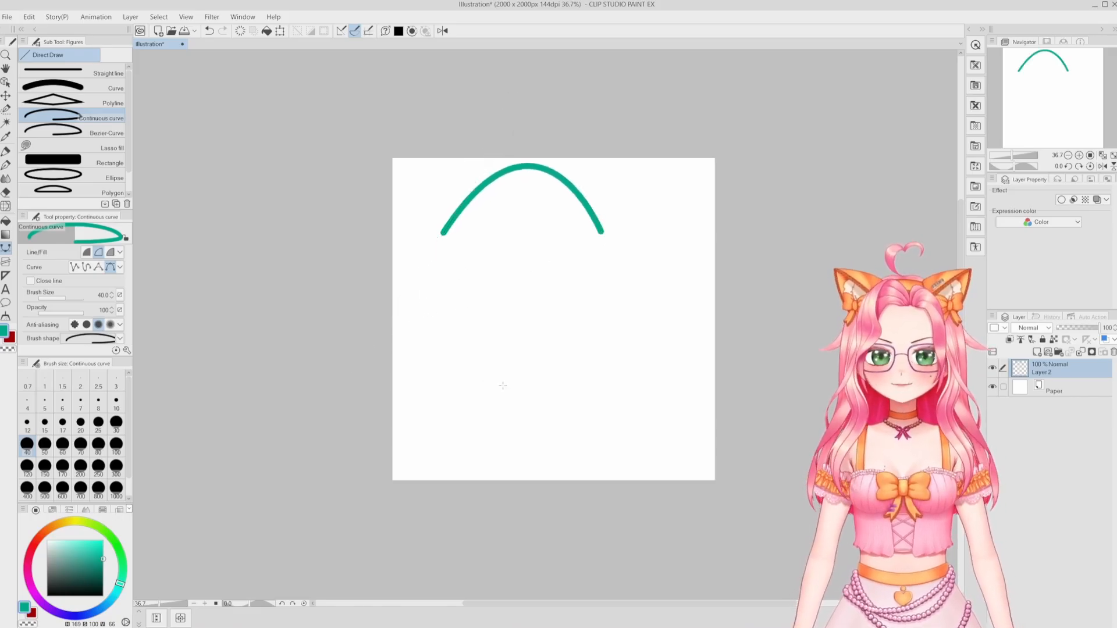
Step: Outline a bird's body below the arch with Bezier Curve and add its beak, eye and wing with YOTTI GPEN
{"action": "left_click", "coordinate": [97, 136]}
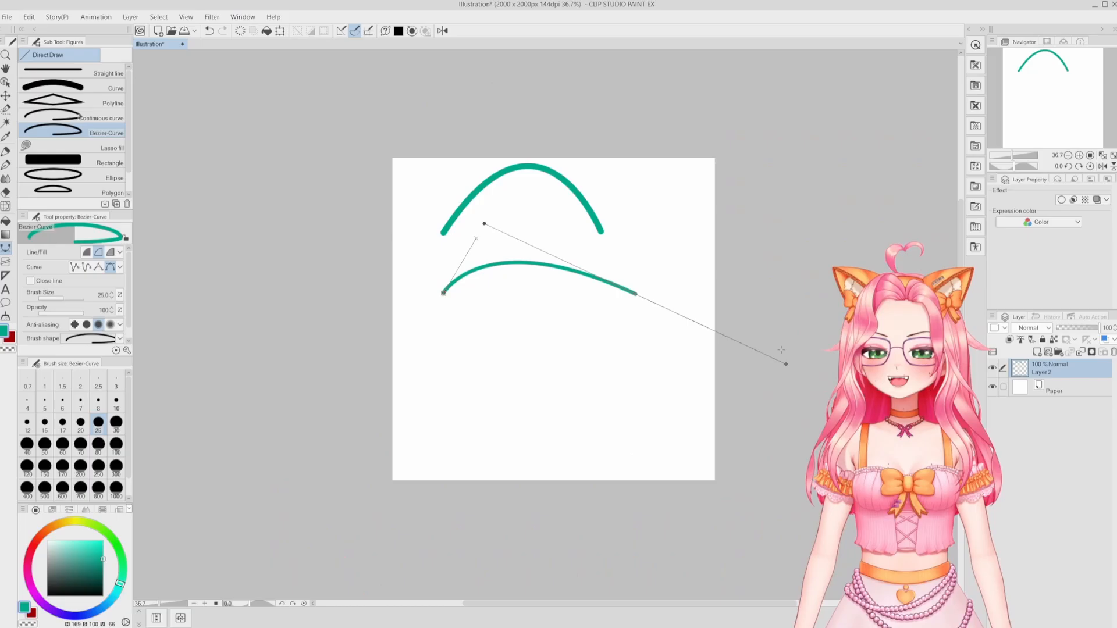
{"action": "left_click_drag", "start_coordinate": [785, 364], "coordinate": [584, 267]}
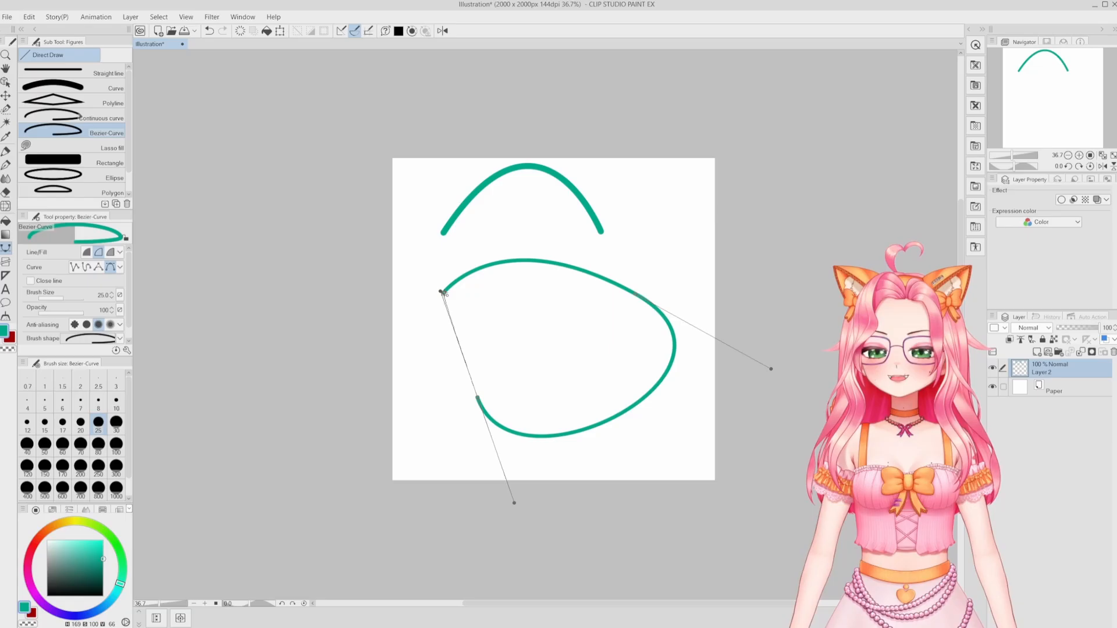
{"action": "left_click_drag", "start_coordinate": [442, 293], "coordinate": [508, 296]}
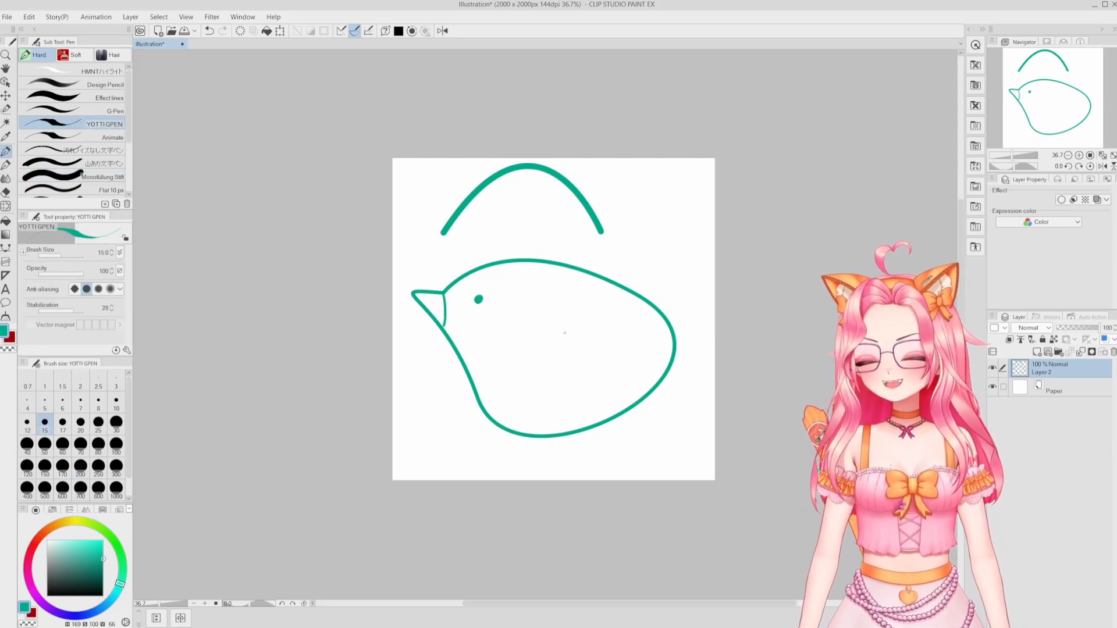
{"action": "left_click_drag", "start_coordinate": [541, 320], "coordinate": [540, 374]}
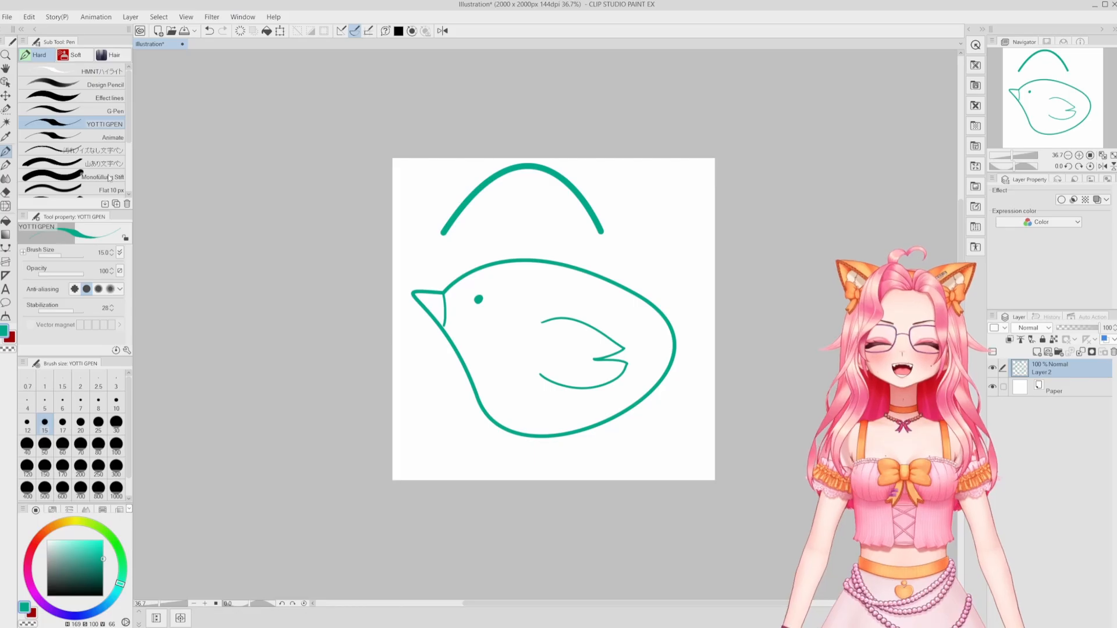
Step: Switch to the Rectangle figure tool with outline-only drawing and clear the bird and arch from Layer 2
{"action": "left_click", "coordinate": [6, 249]}
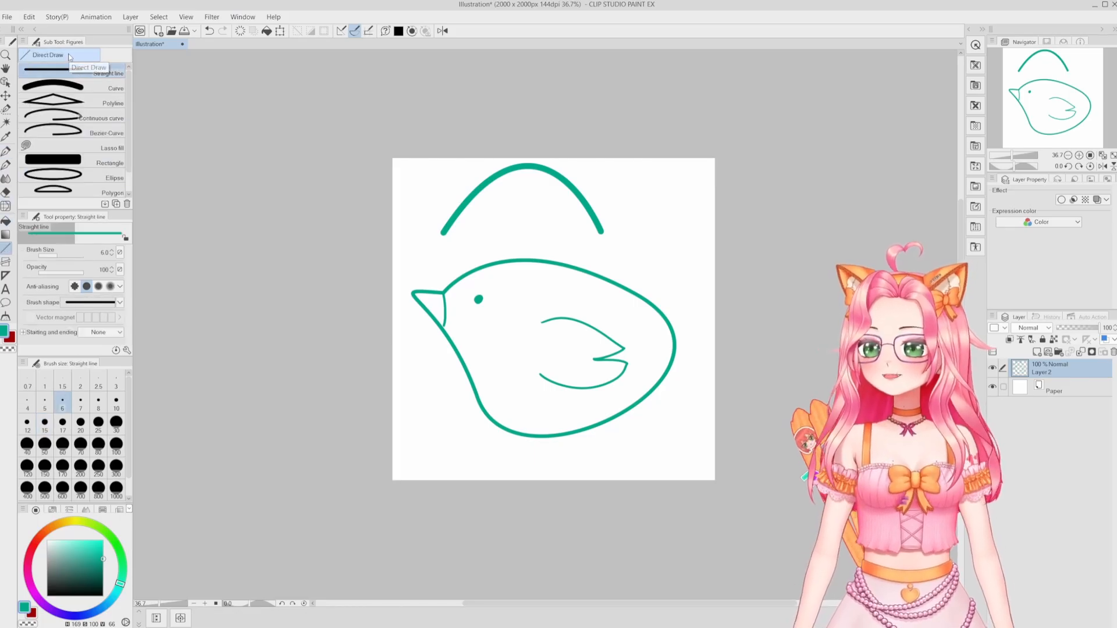
{"action": "left_click", "coordinate": [78, 161]}
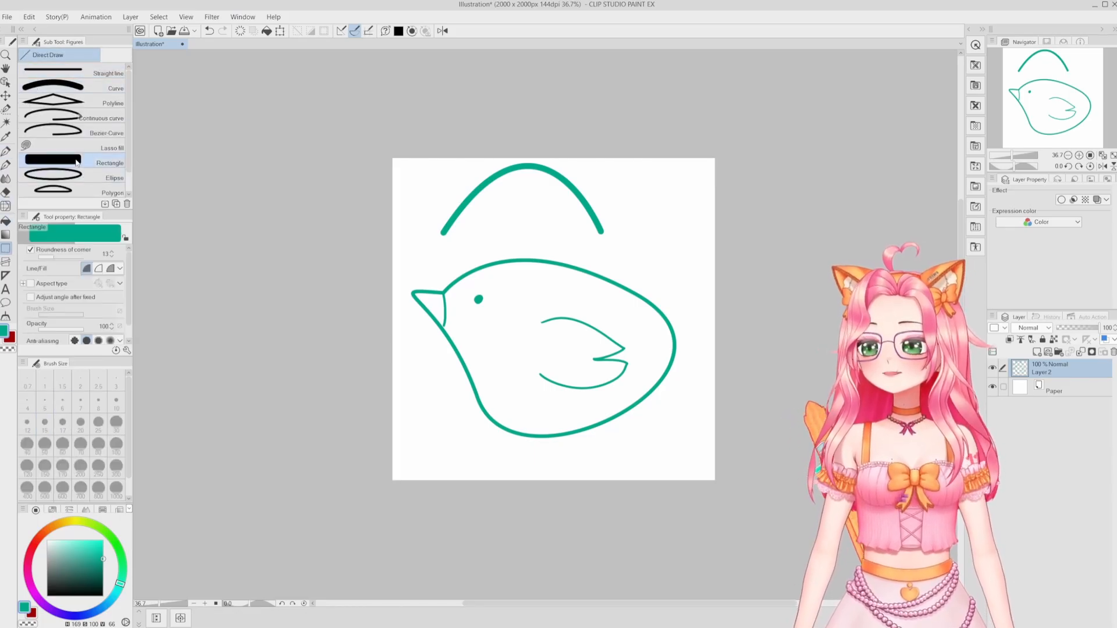
{"action": "left_click", "coordinate": [98, 268]}
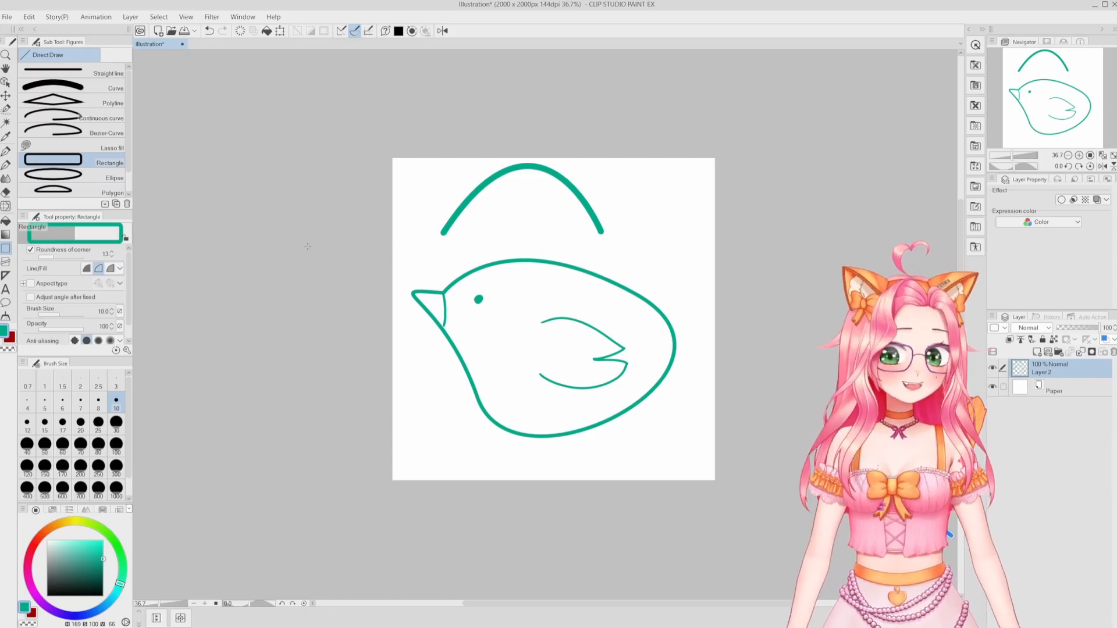
{"action": "key", "text": "Delete"}
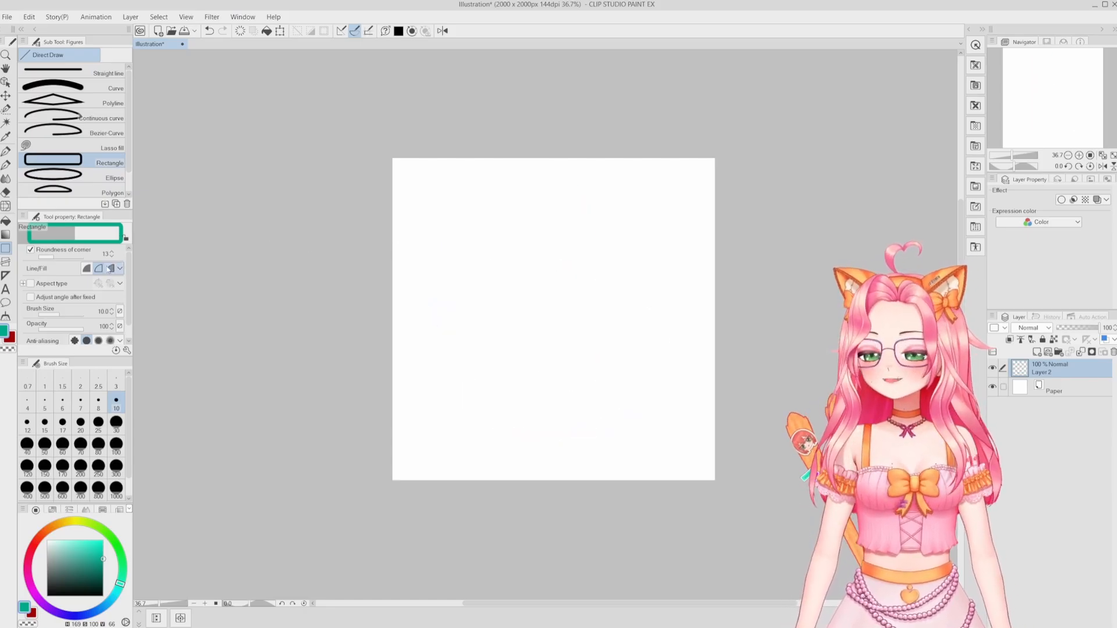
Step: Try a solid filled green rectangle in the upper part of the canvas, and undo it
{"action": "left_click", "coordinate": [87, 268]}
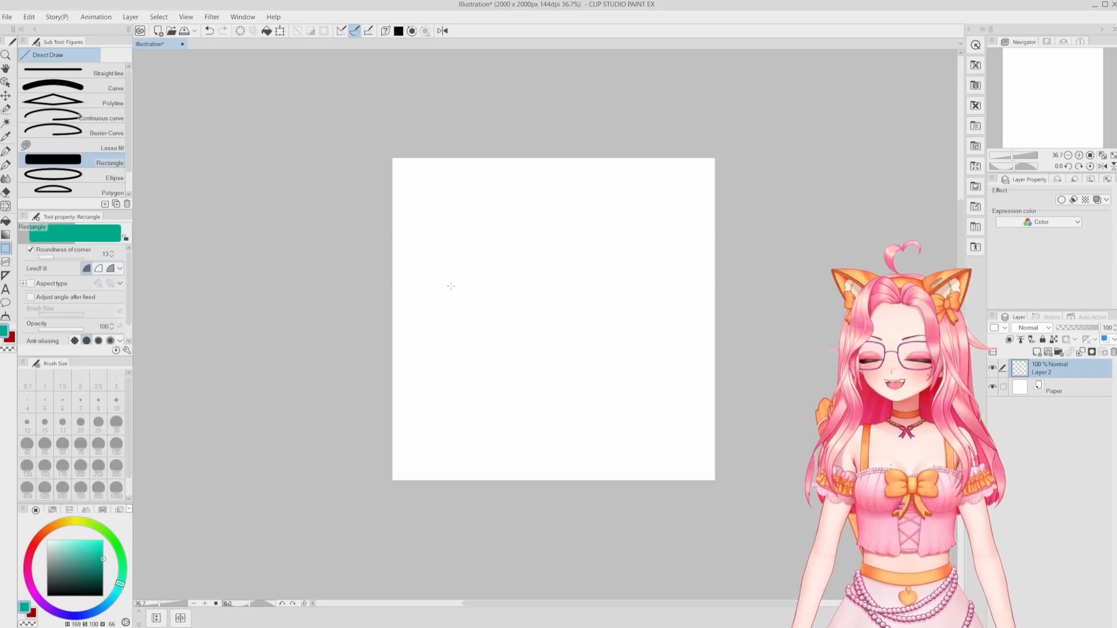
{"action": "left_click_drag", "start_coordinate": [444, 202], "coordinate": [621, 360]}
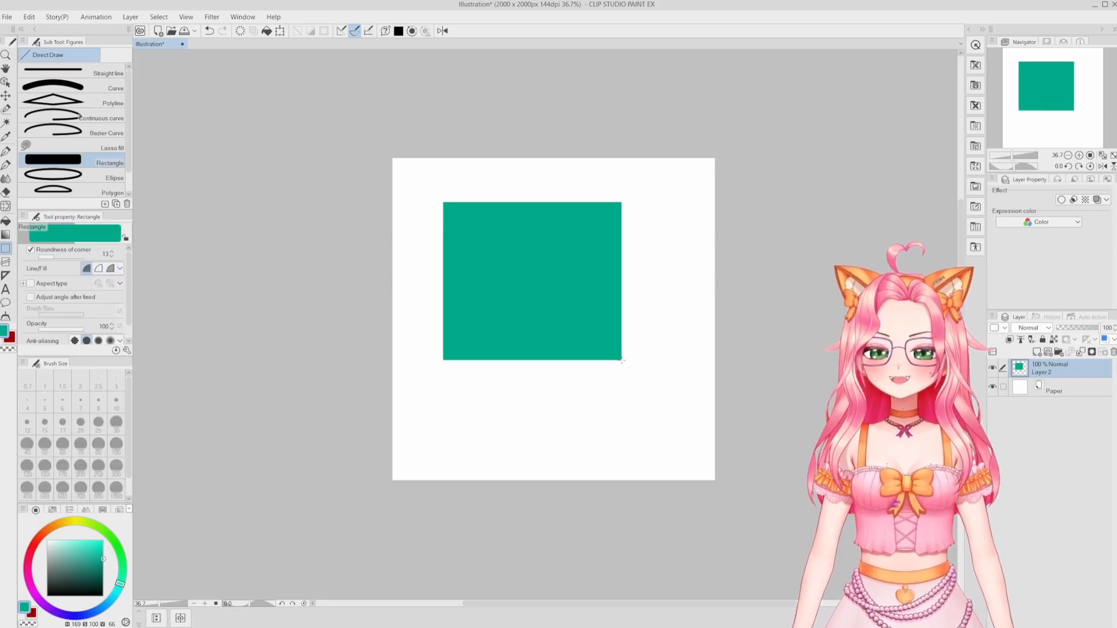
{"action": "left_click", "coordinate": [209, 30]}
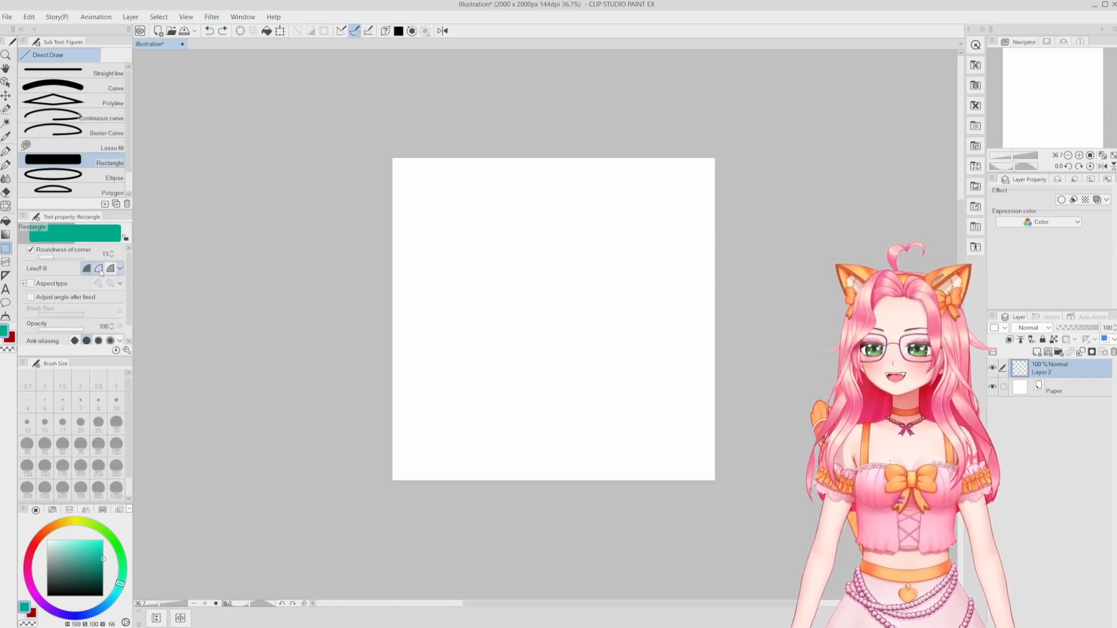
Step: Draw an outline-only rectangle in the canvas's upper part, and set the Rectangle tool's Line/Fill to both line and fill
{"action": "left_click", "coordinate": [98, 268]}
{"action": "left_click_drag", "start_coordinate": [442, 200], "coordinate": [638, 380]}
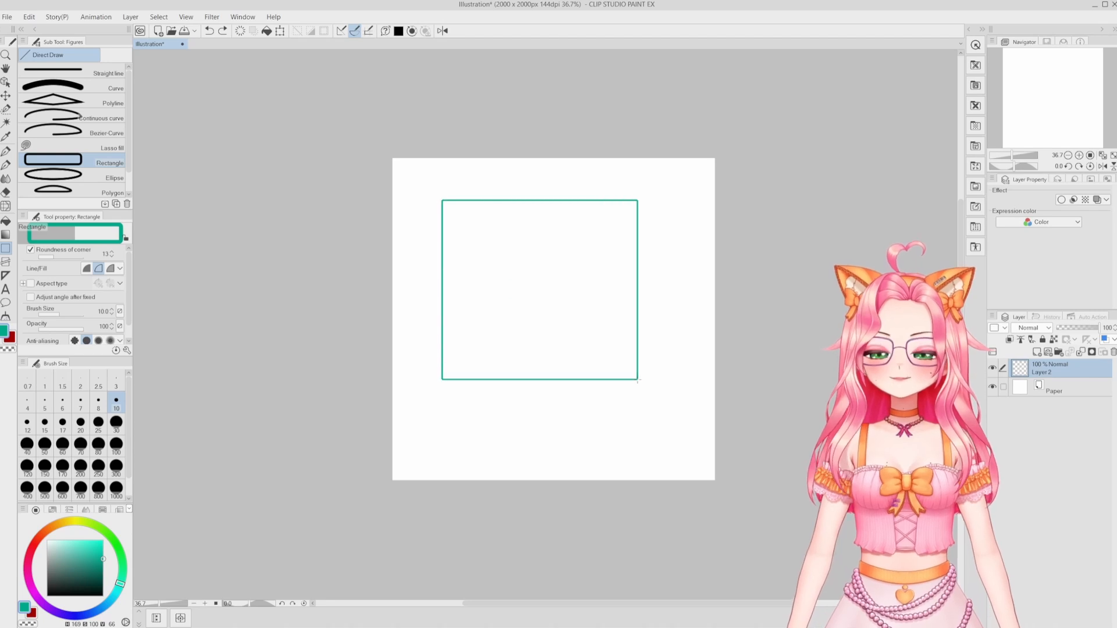
{"action": "left_click", "coordinate": [109, 269]}
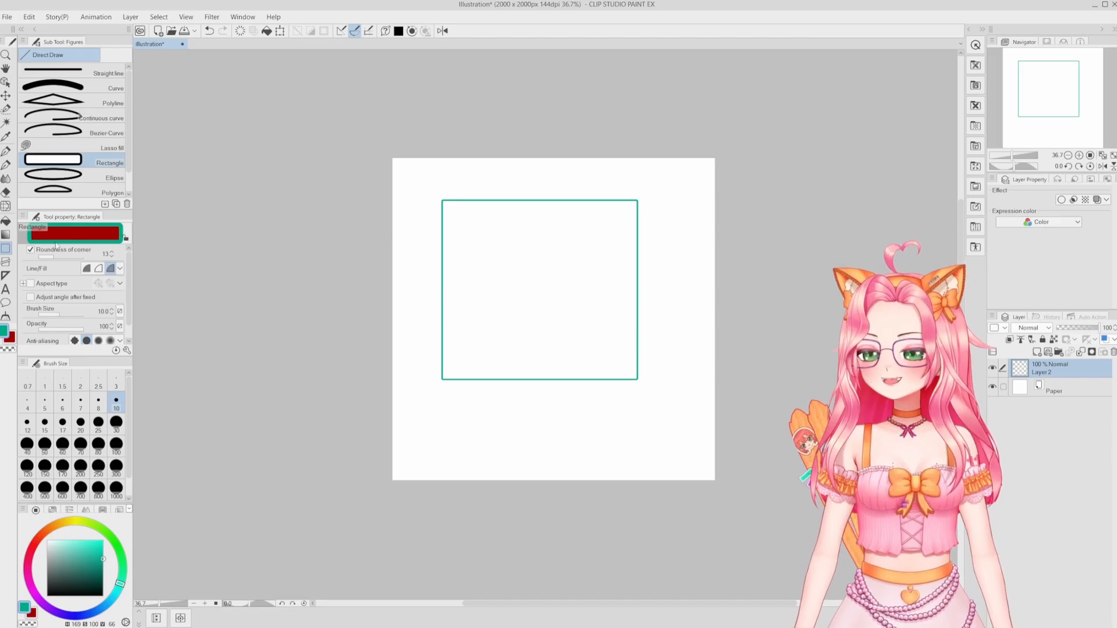
Step: Make the dark red sub color active, try a rectangle with a green outline and red fill, and undo it
{"action": "left_click", "coordinate": [10, 339]}
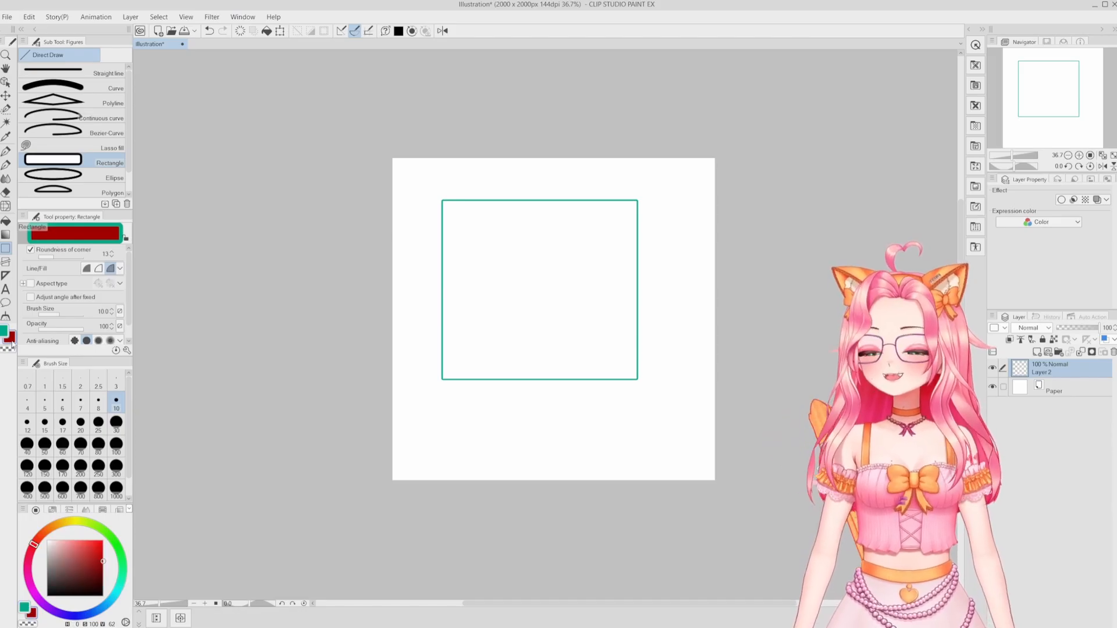
{"action": "left_click_drag", "start_coordinate": [437, 190], "coordinate": [657, 403]}
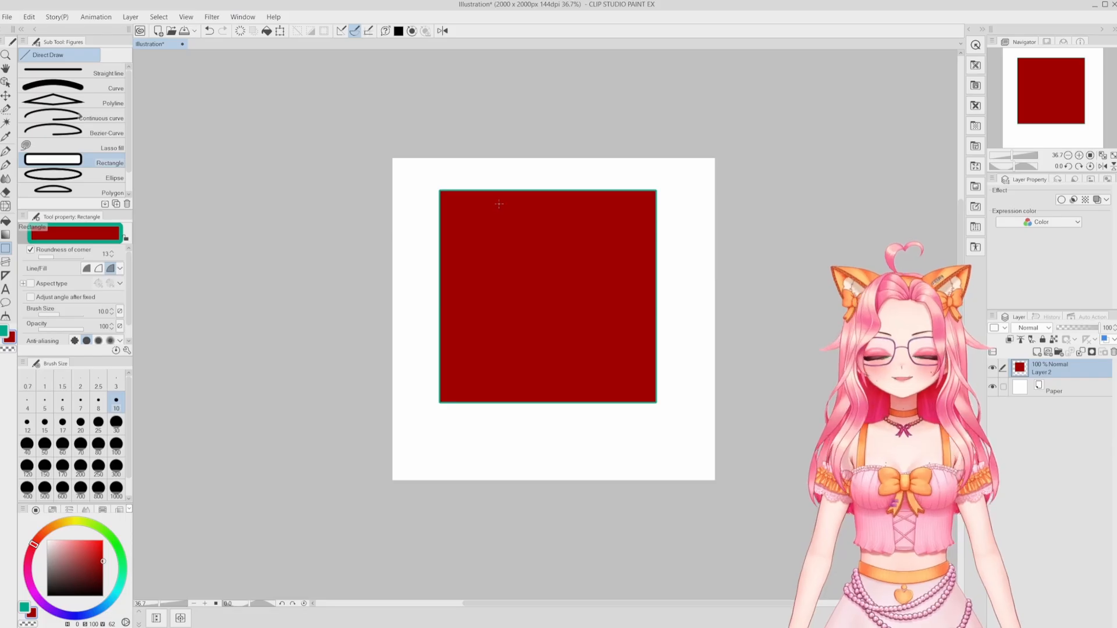
{"action": "key", "text": "ctrl+z"}
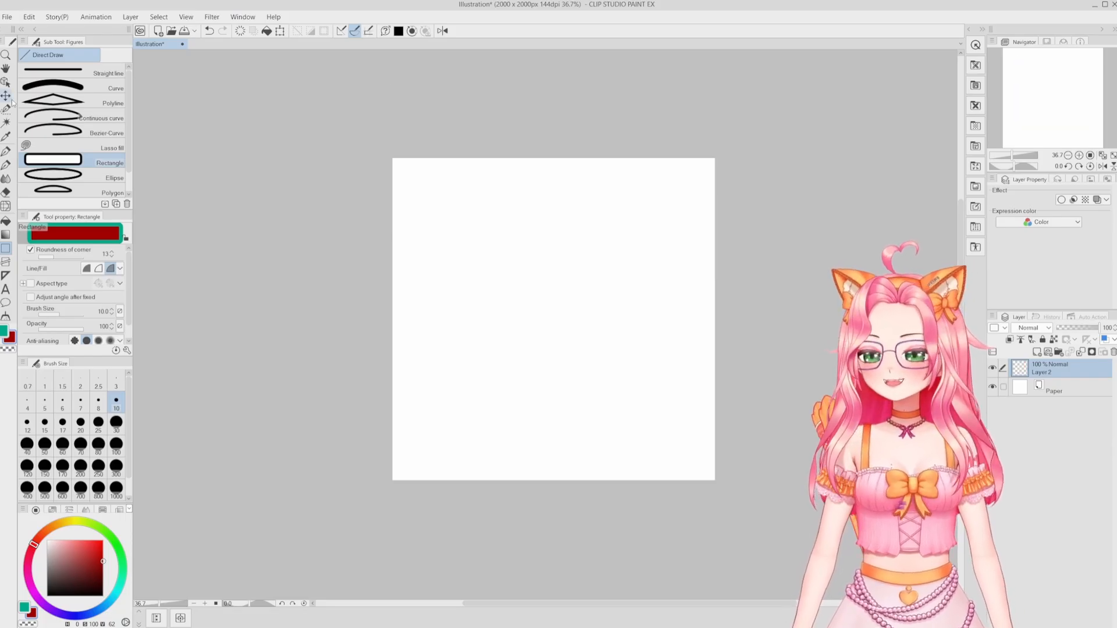
Step: Turn off corner roundness, switch to outline-only and draw a large sharp-cornered dark red rectangle in the middle of the canvas
{"action": "left_click", "coordinate": [30, 250]}
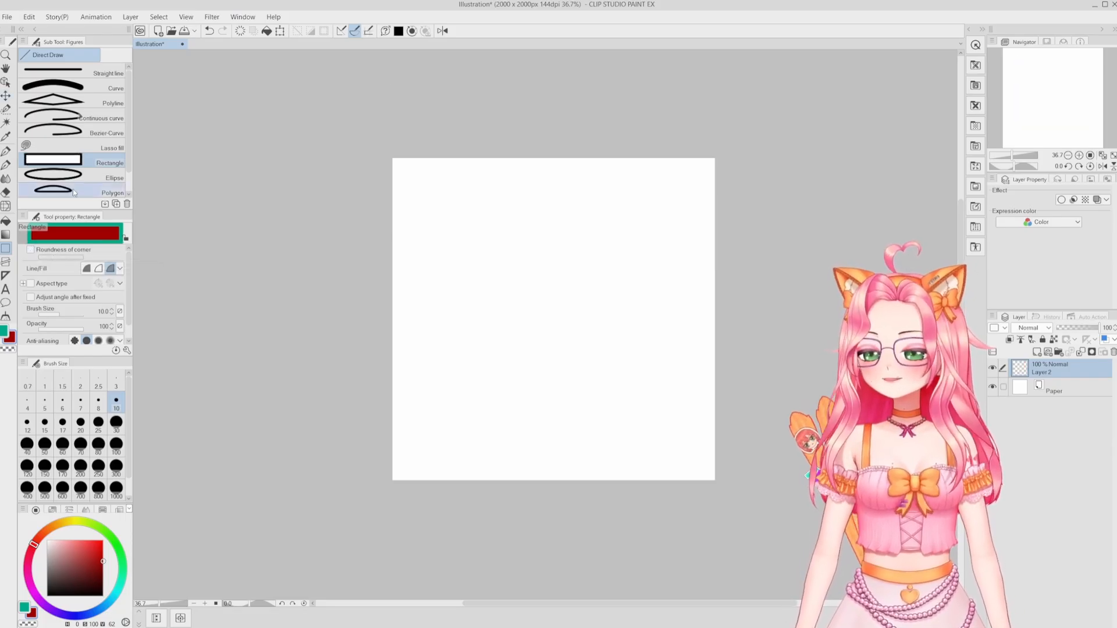
{"action": "left_click", "coordinate": [98, 269]}
{"action": "scroll", "coordinate": [532, 240], "scroll_direction": "up", "scroll_amount": 2}
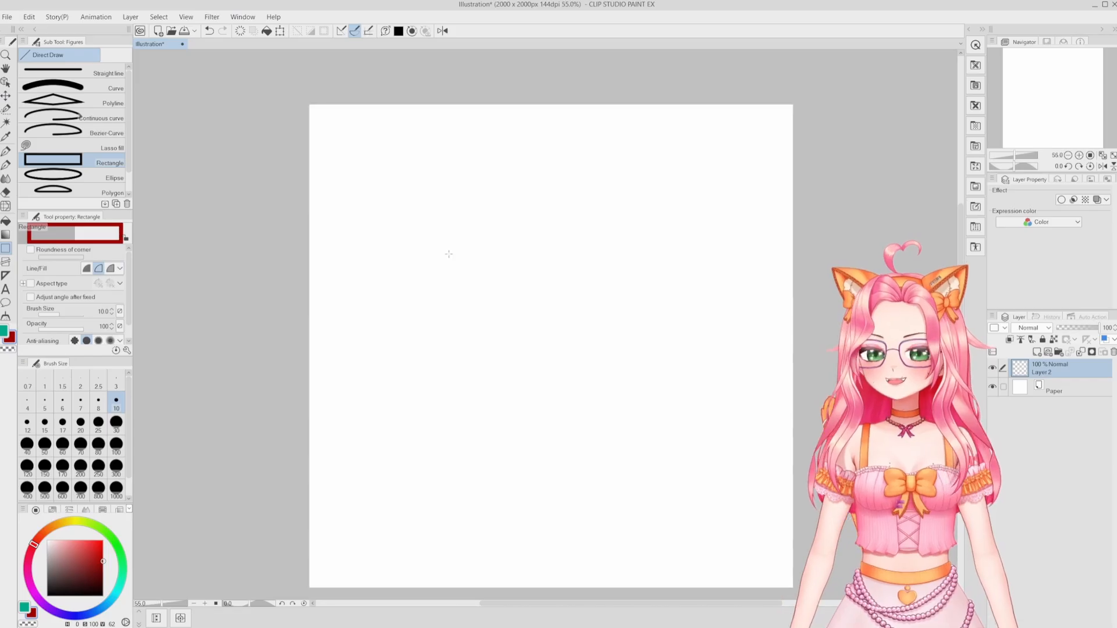
{"action": "left_click_drag", "start_coordinate": [414, 205], "coordinate": [727, 507]}
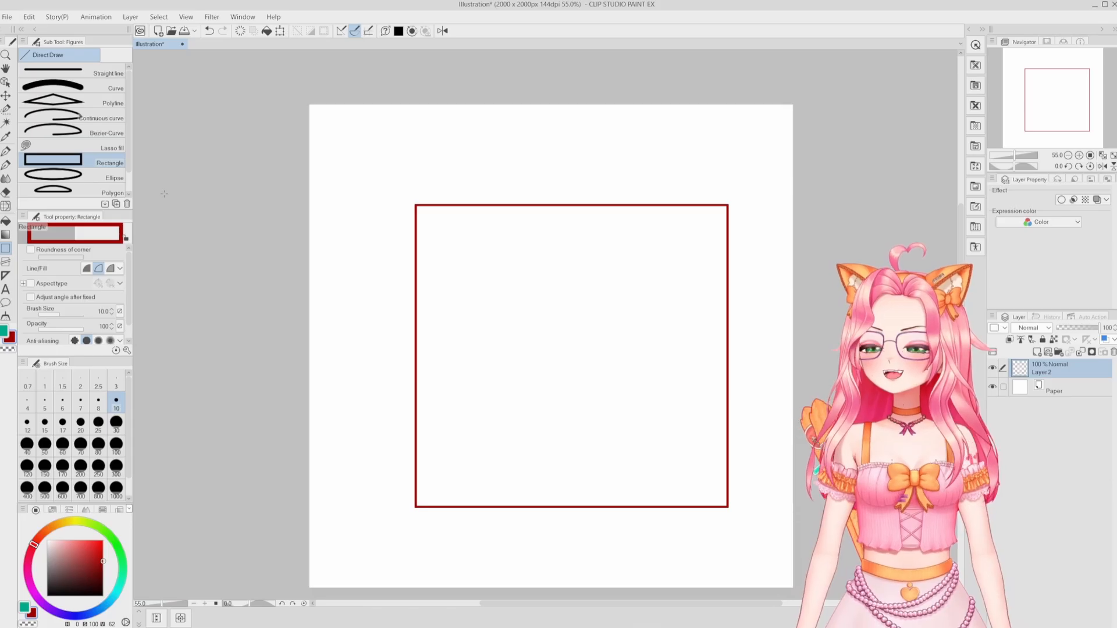
Step: Turn on Roundness of corner with a value of 294 and draw a smaller rounded rectangle inside the large one
{"action": "left_click", "coordinate": [30, 250]}
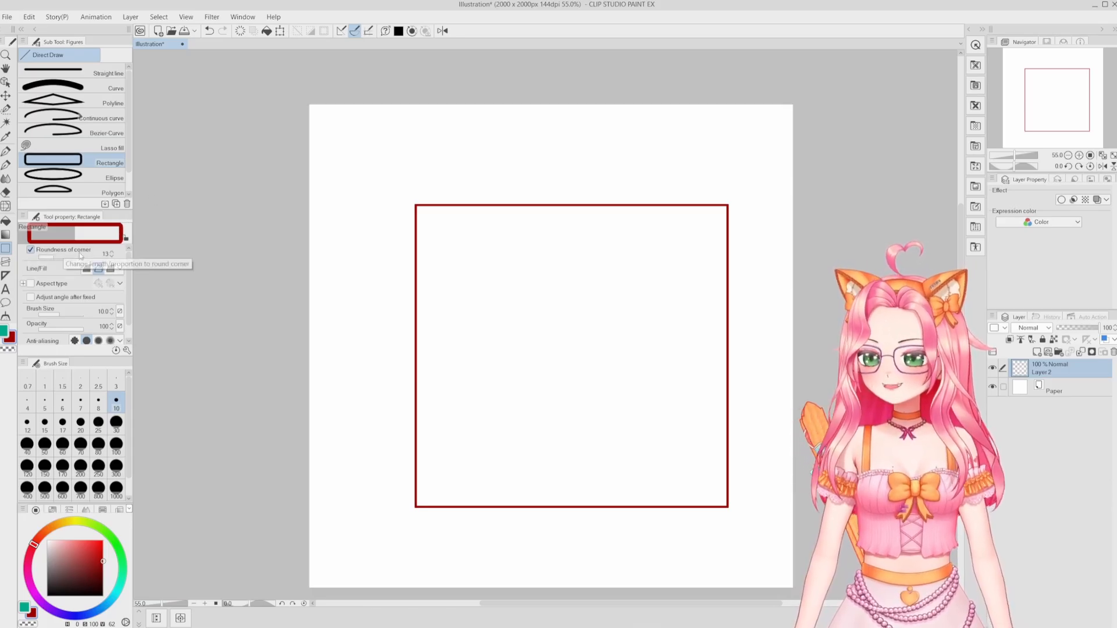
{"action": "left_click_drag", "start_coordinate": [68, 257], "coordinate": [72, 257]}
{"action": "mouse_move", "coordinate": [446, 239]}
{"action": "left_mouse_down"}
{"action": "mouse_move", "coordinate": [508, 315]}
{"action": "mouse_move", "coordinate": [662, 409]}
{"action": "left_mouse_up"}
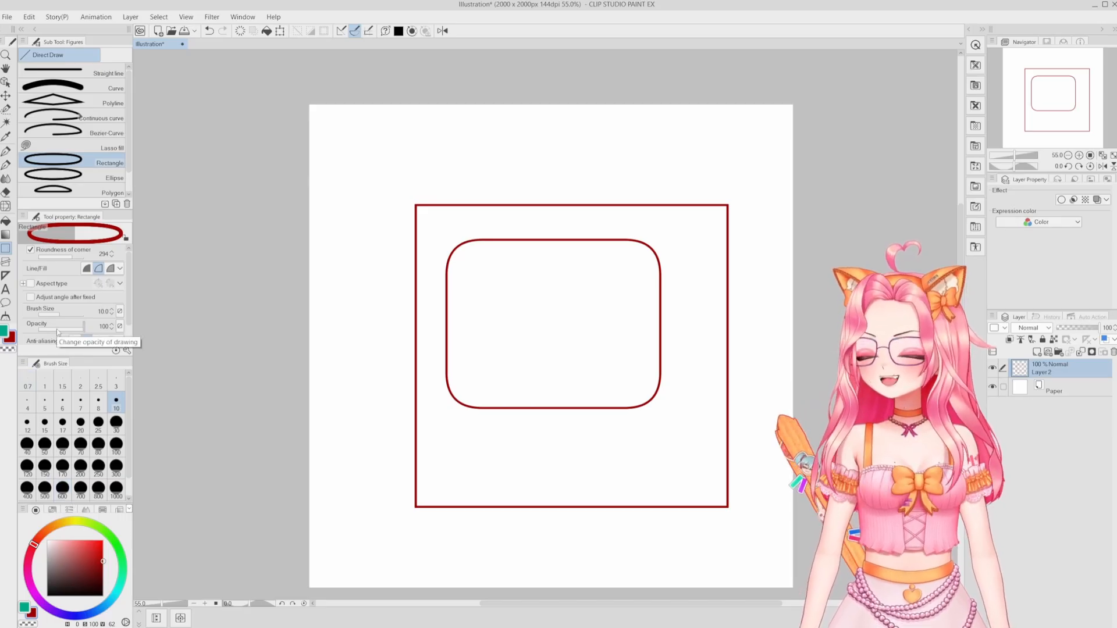
Step: Change the Rectangle tool's brush shape to Dotted line and draw two nested dotted rounded rectangles above the large square
{"action": "scroll", "coordinate": [55, 333], "scroll_direction": "down", "scroll_amount": 2}
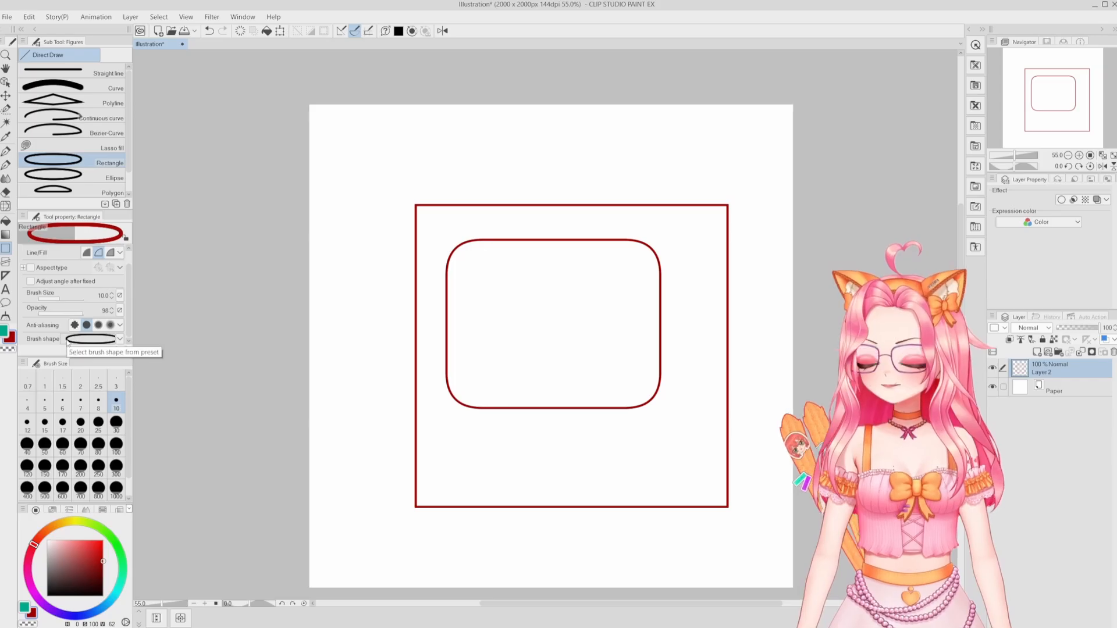
{"action": "left_click", "coordinate": [120, 339]}
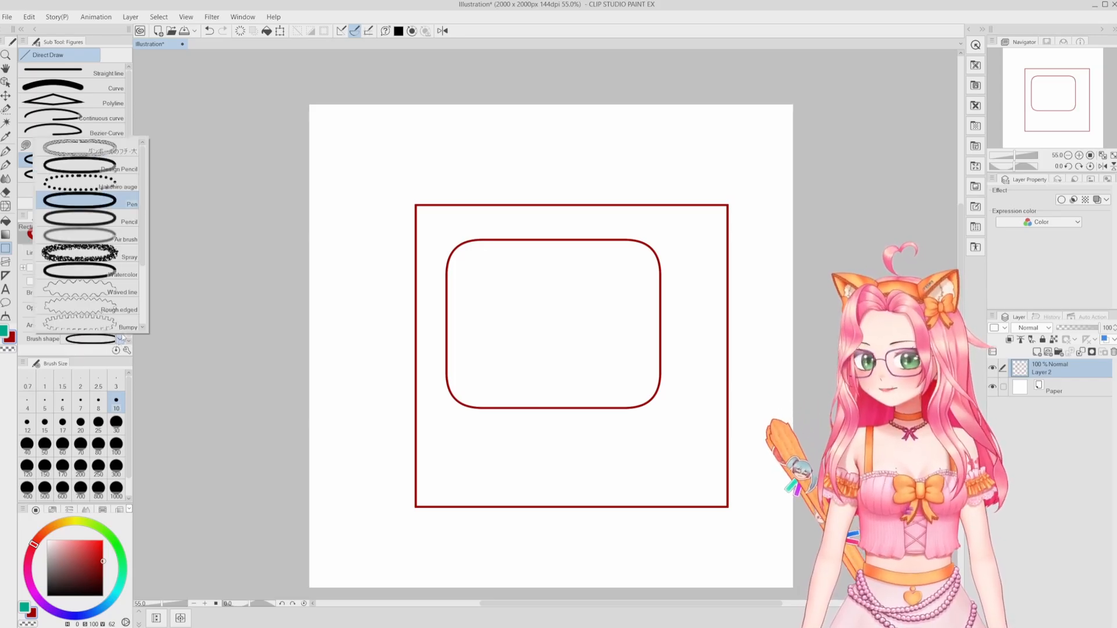
{"action": "scroll", "coordinate": [87, 253], "scroll_direction": "down", "scroll_amount": 1}
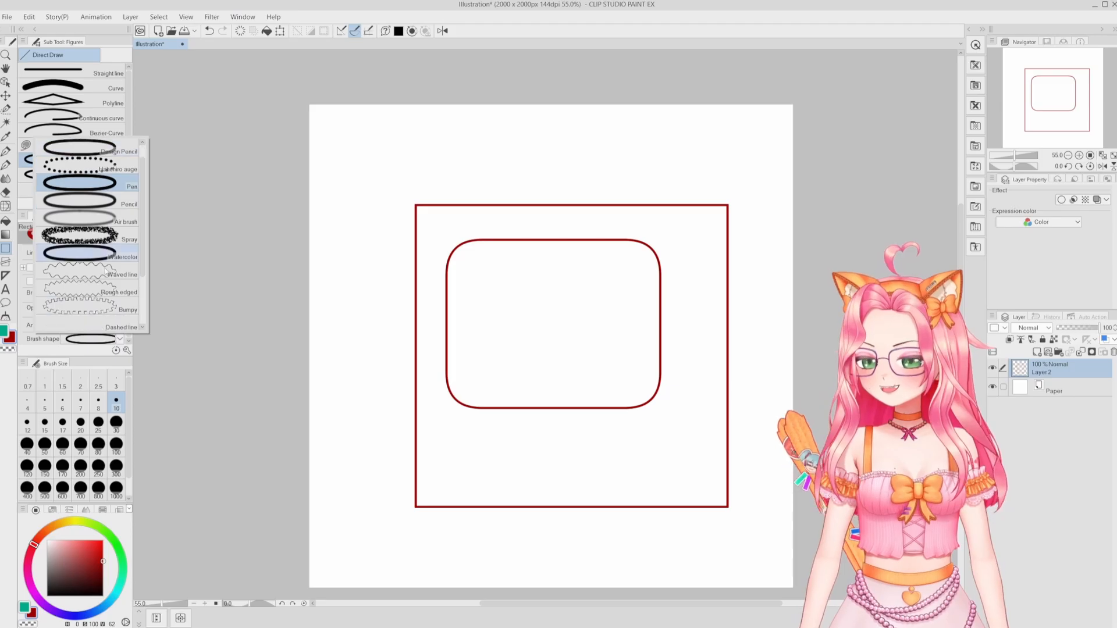
{"action": "scroll", "coordinate": [106, 272], "scroll_direction": "down", "scroll_amount": 2}
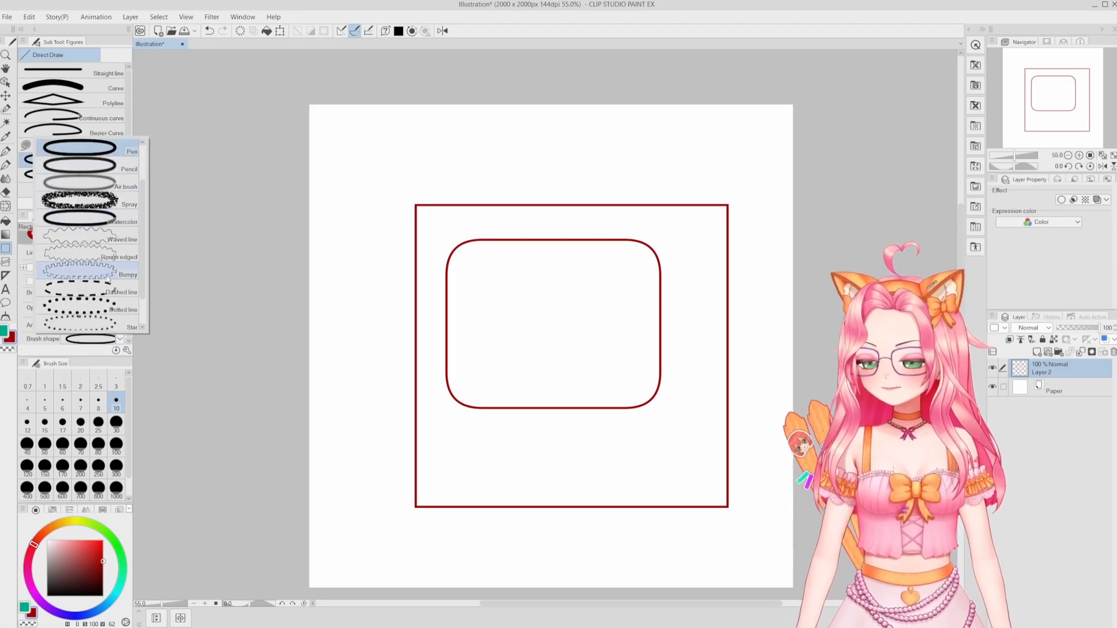
{"action": "left_click", "coordinate": [87, 304]}
{"action": "left_click_drag", "start_coordinate": [397, 129], "coordinate": [734, 185]}
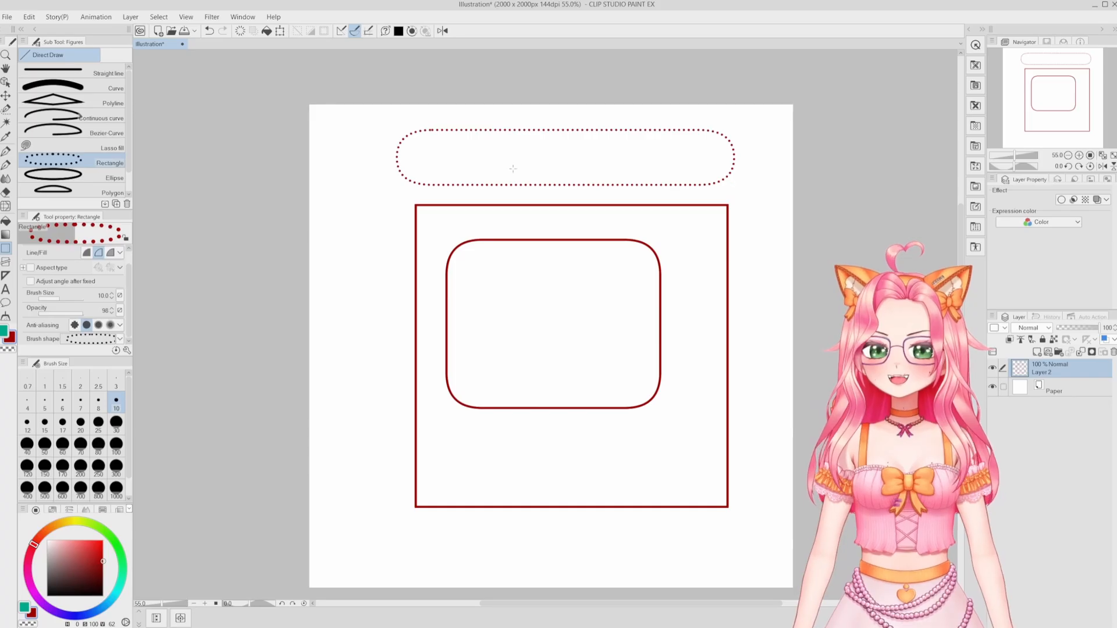
{"action": "left_click_drag", "start_coordinate": [407, 138], "coordinate": [723, 178]}
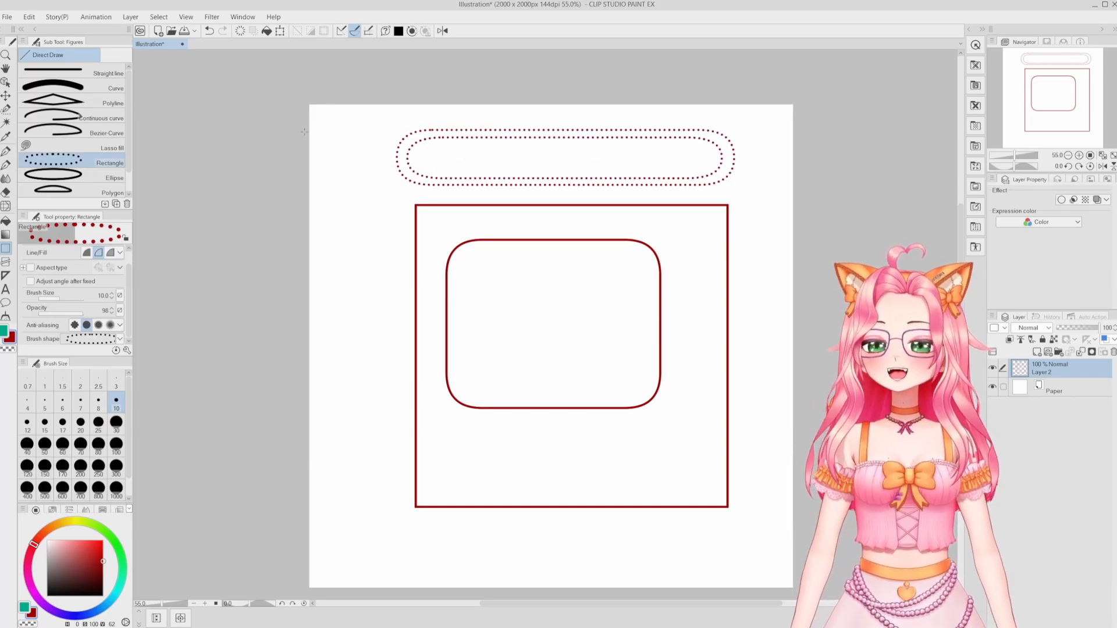
Step: Clear the rectangles from Layer 2 and try two outline-only shapes with the Ellipse figure tool, discarding both
{"action": "left_click", "coordinate": [106, 178]}
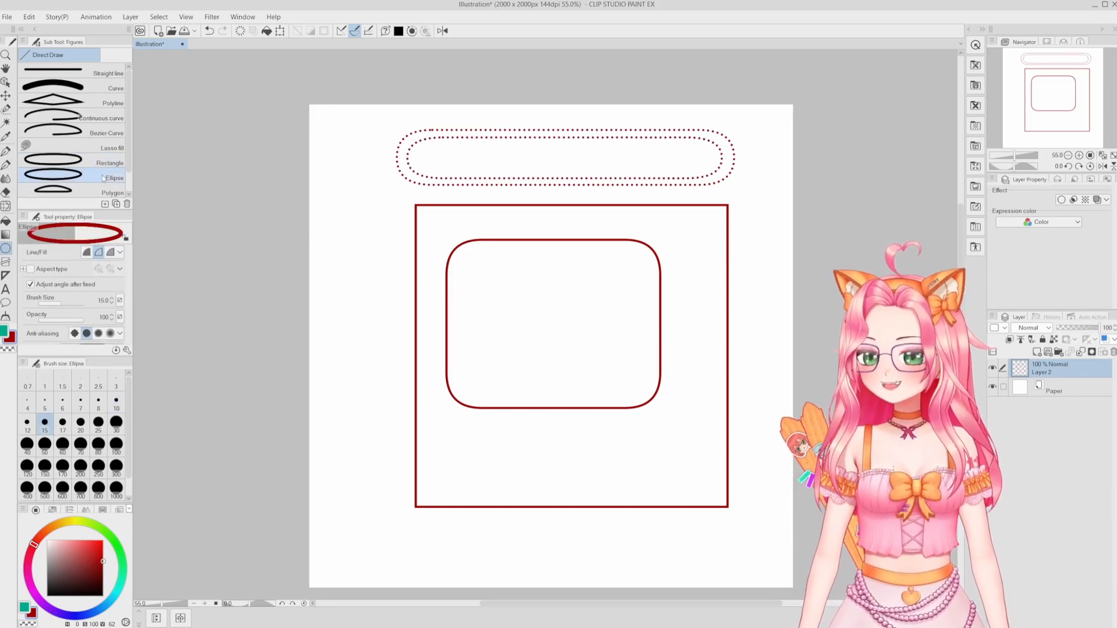
{"action": "left_click_drag", "start_coordinate": [373, 157], "coordinate": [732, 330]}
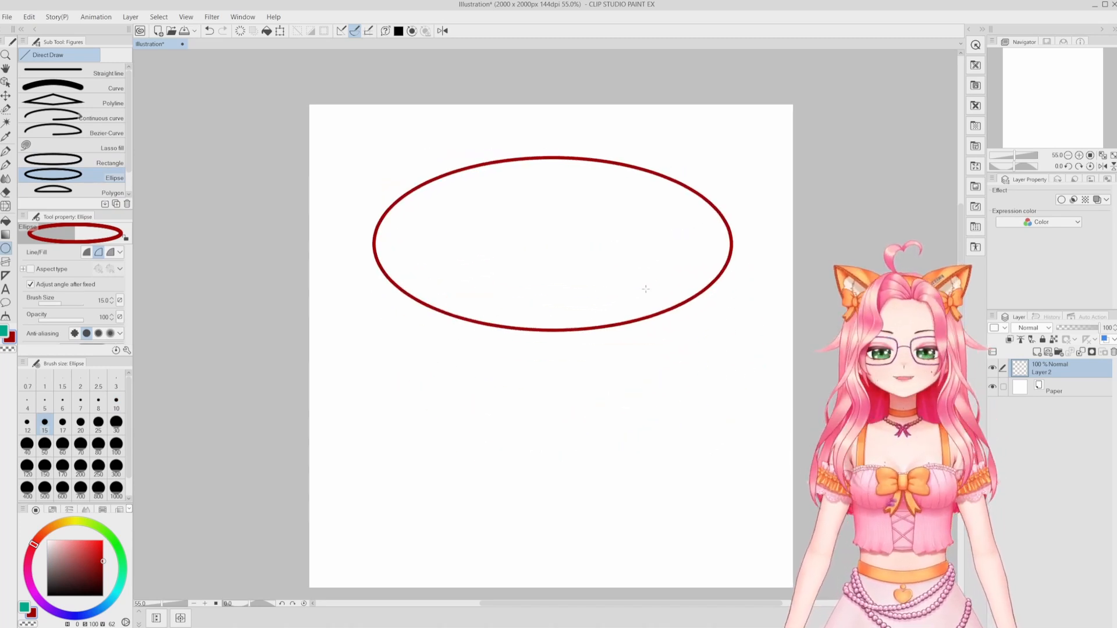
{"action": "key", "text": "Escape"}
{"action": "left_click_drag", "start_coordinate": [413, 171], "coordinate": [672, 431]}
{"action": "key", "text": "ctrl+z"}
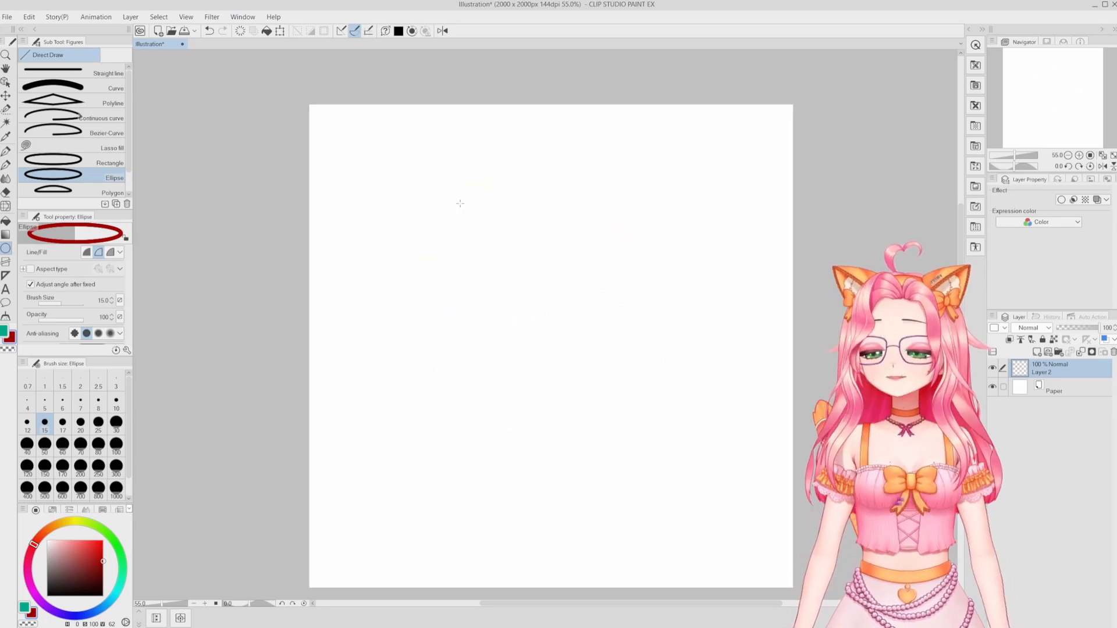
Step: Draw an outline ellipse tilted clockwise in the canvas's upper half, reveal the Brush shape setting, and undo the ellipse
{"action": "left_click_drag", "start_coordinate": [412, 168], "coordinate": [738, 358]}
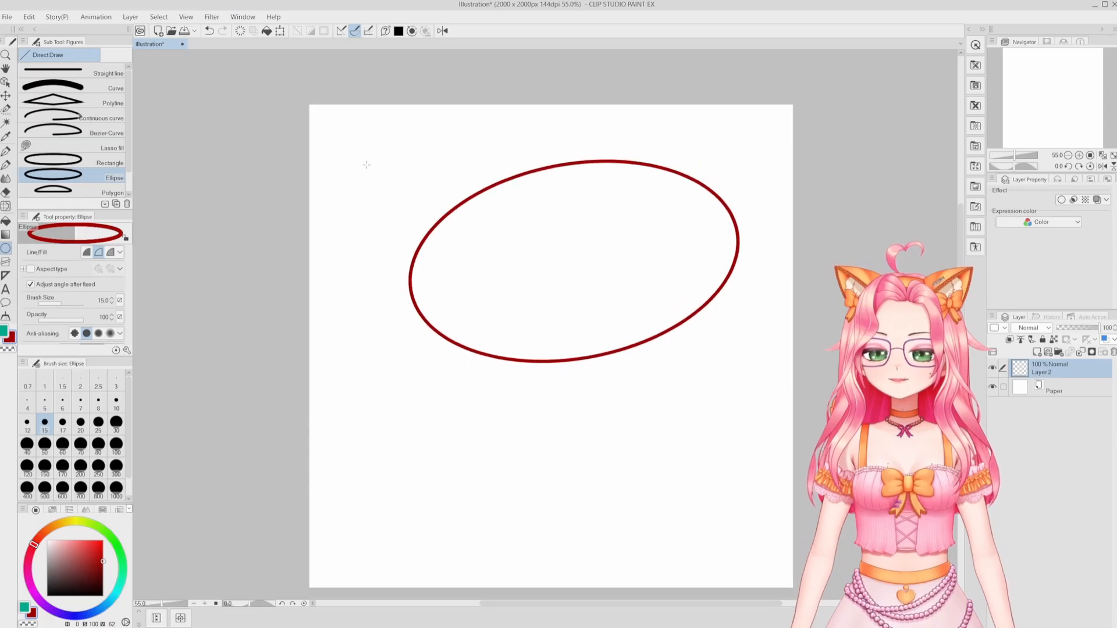
{"action": "left_click", "coordinate": [262, 167]}
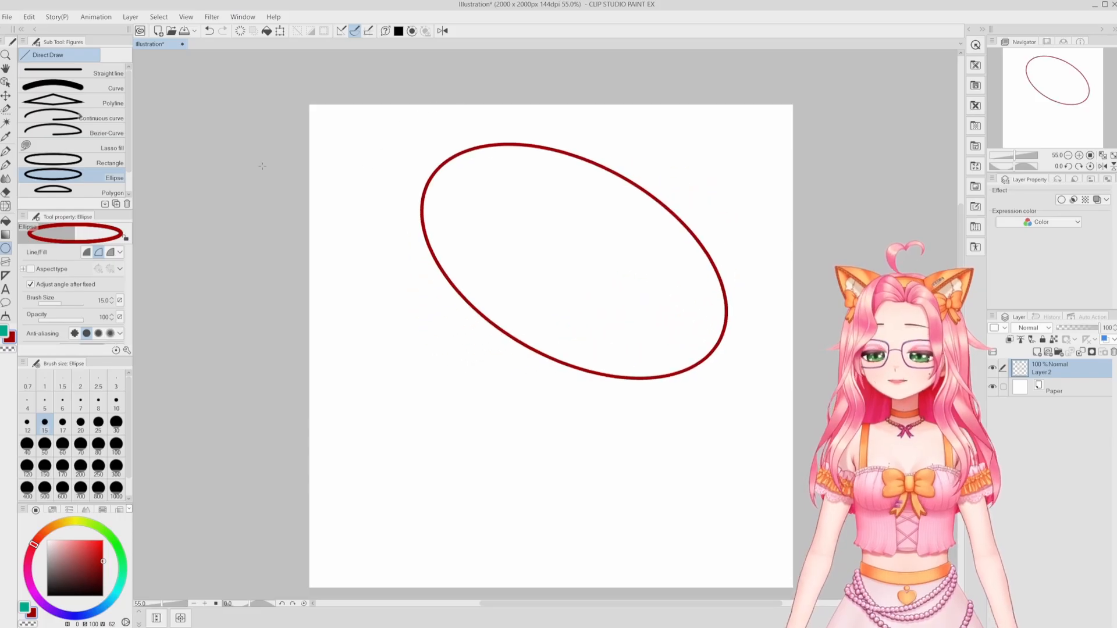
{"action": "left_click", "coordinate": [31, 285]}
{"action": "left_click", "coordinate": [31, 286]}
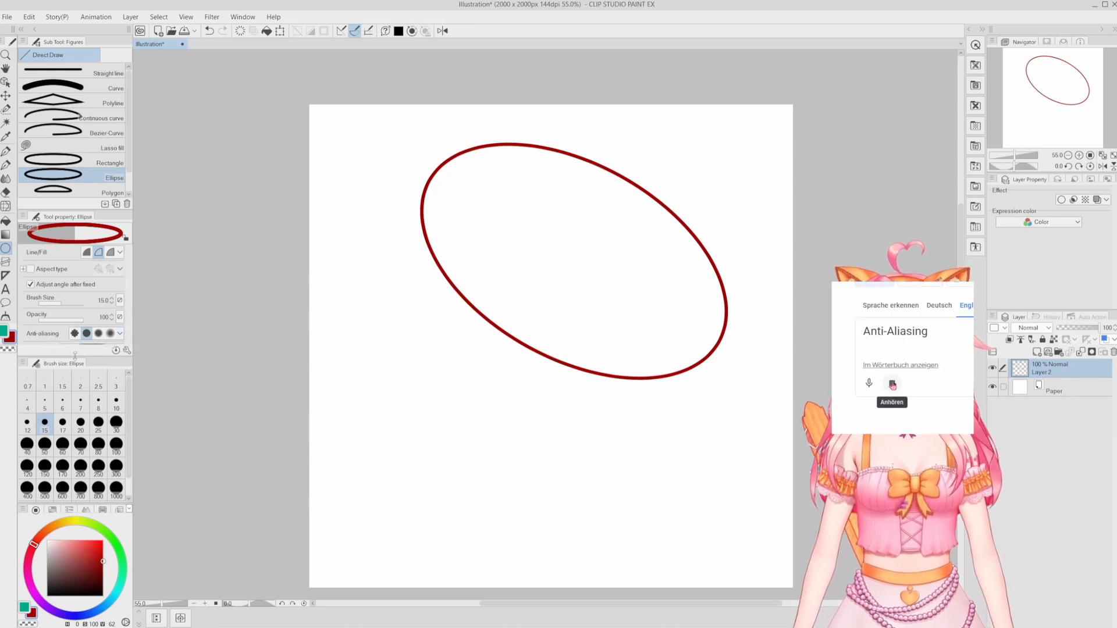
{"action": "left_click_drag", "start_coordinate": [72, 356], "coordinate": [72, 372]}
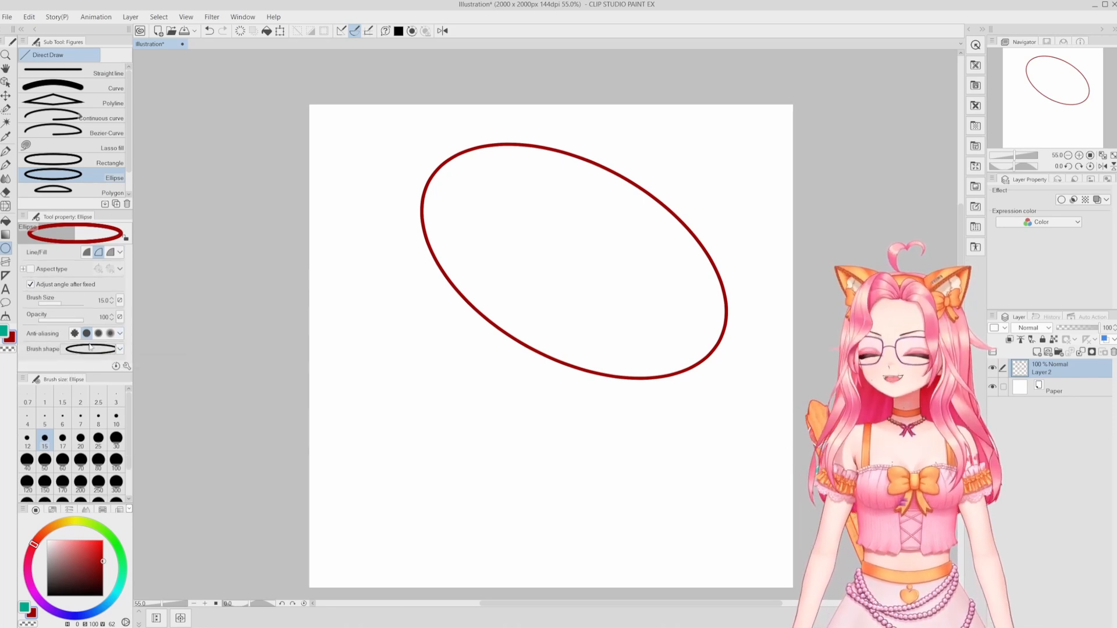
{"action": "key", "text": "ctrl+z"}
Step: Create a rectangular frame in a new folder at the canvas's upper left with the Rectangle frame tool
{"action": "left_click", "coordinate": [6, 263]}
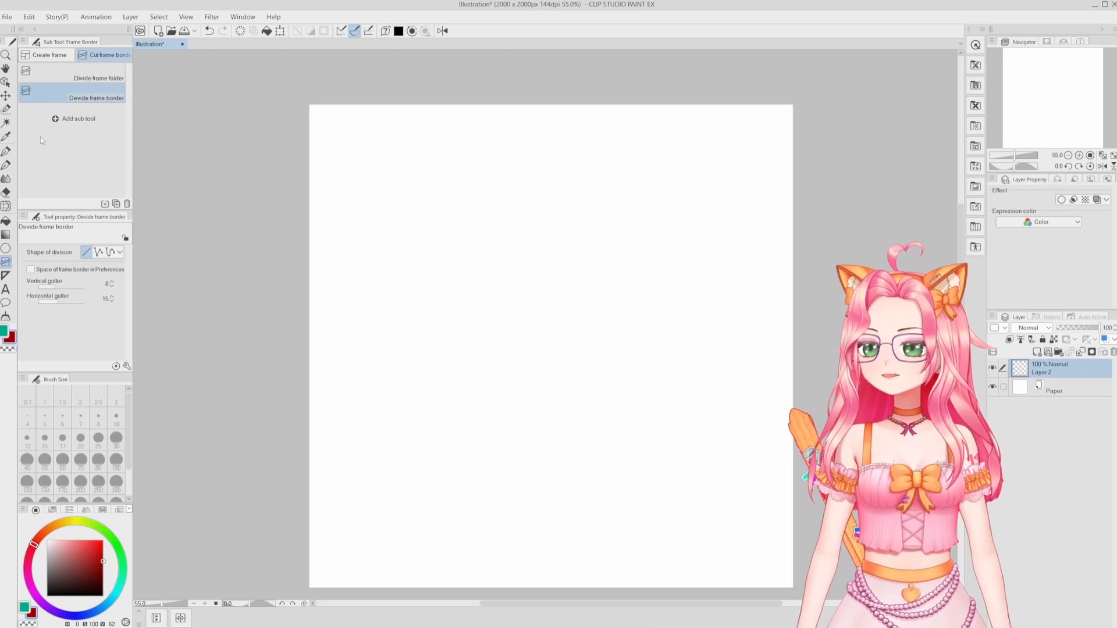
{"action": "left_click", "coordinate": [70, 56]}
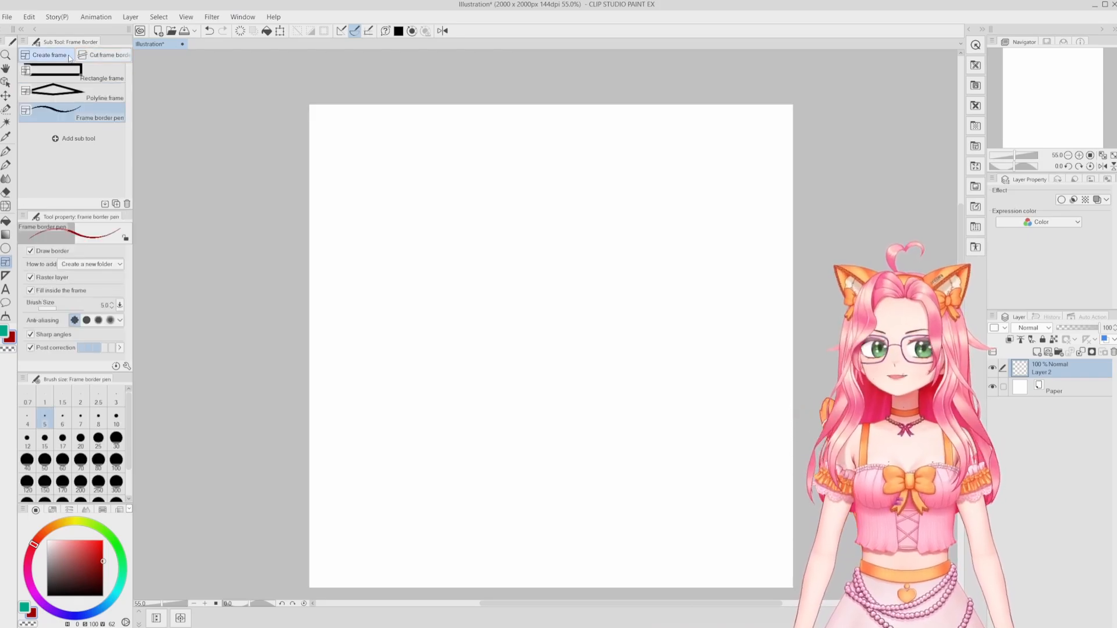
{"action": "left_click", "coordinate": [67, 76]}
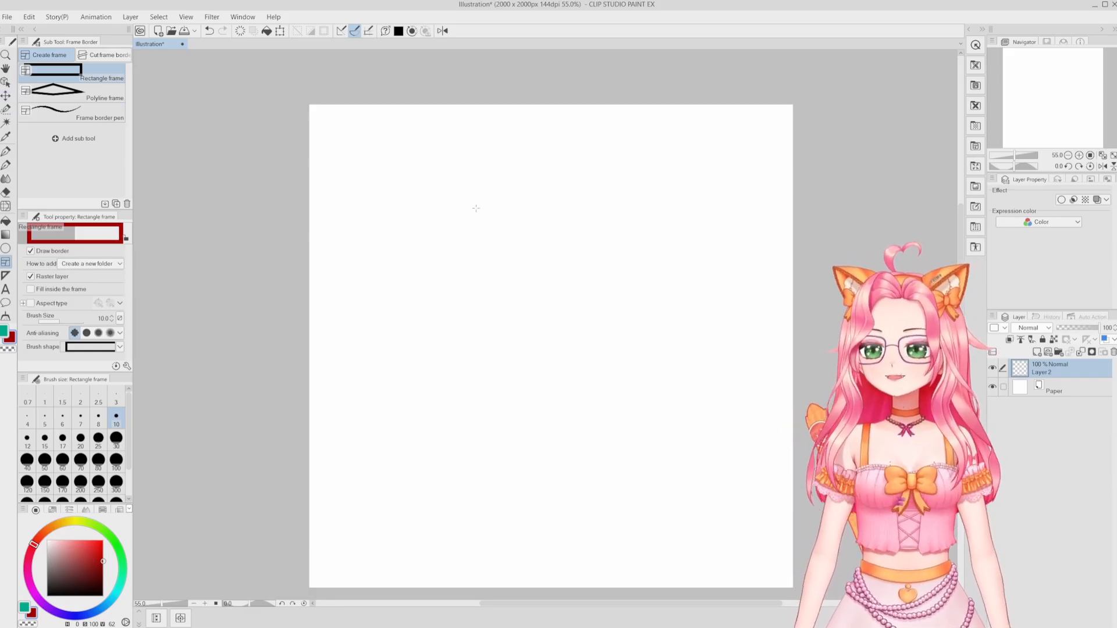
{"action": "left_click_drag", "start_coordinate": [349, 129], "coordinate": [548, 303]}
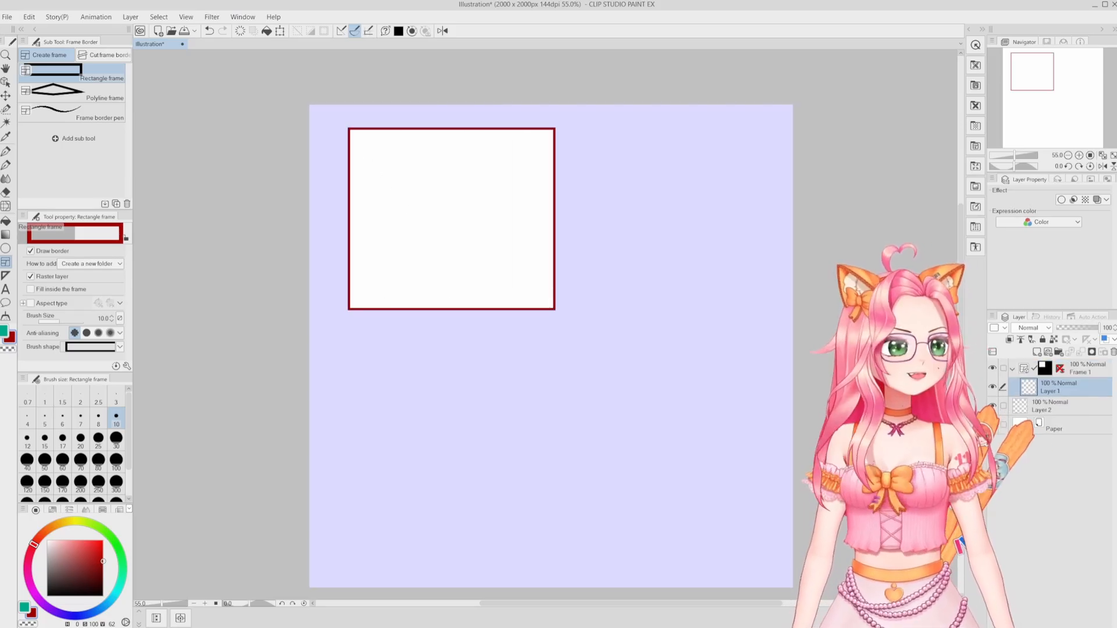
Step: Draw YOTTI GPEN test strokes across the rectangular frame on its Layer 1, and undo them together with the frame
{"action": "left_click", "coordinate": [1012, 370]}
{"action": "left_click", "coordinate": [1013, 370]}
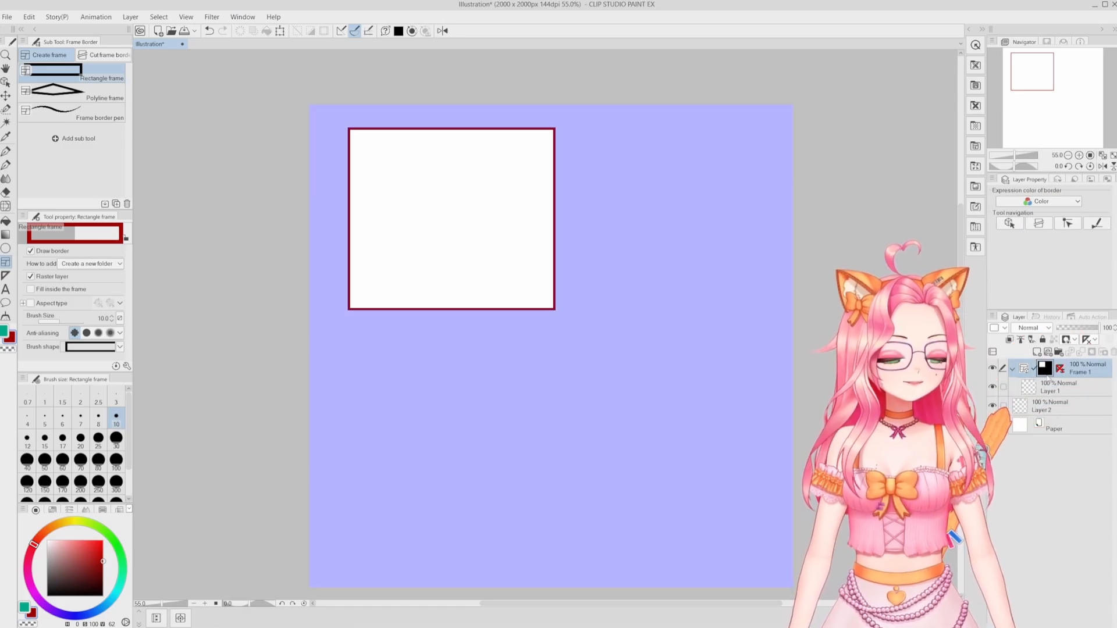
{"action": "key", "text": "p"}
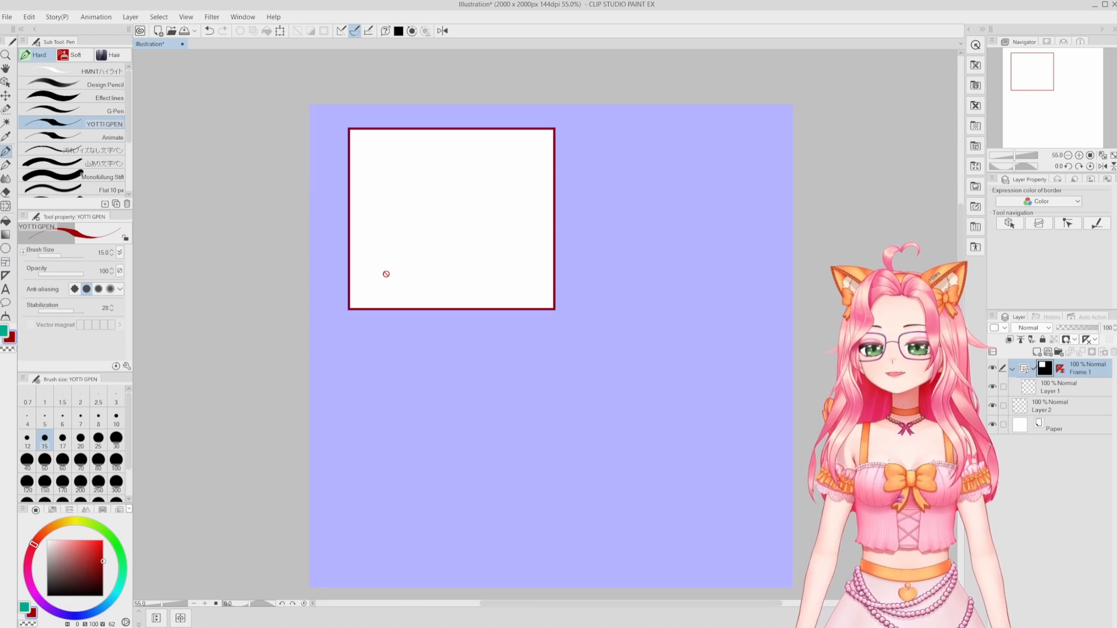
{"action": "left_click", "coordinate": [1041, 390]}
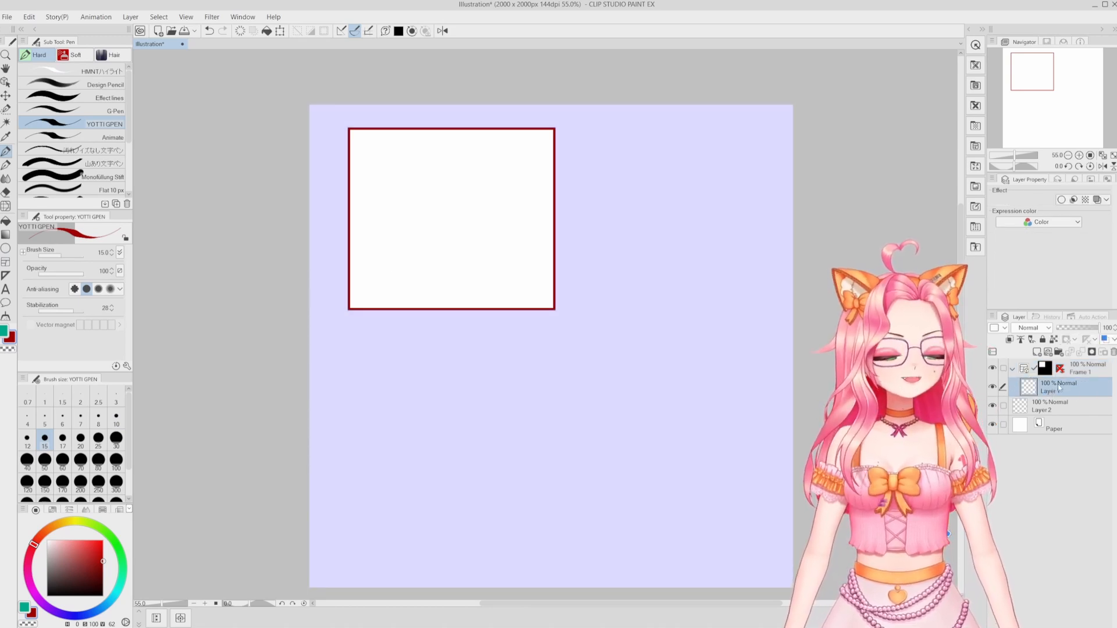
{"action": "mouse_move", "coordinate": [439, 162]}
{"action": "left_mouse_down"}
{"action": "mouse_move", "coordinate": [436, 120]}
{"action": "mouse_move", "coordinate": [269, 334]}
{"action": "mouse_move", "coordinate": [501, 110]}
{"action": "mouse_move", "coordinate": [391, 314]}
{"action": "left_mouse_up"}
{"action": "mouse_move", "coordinate": [464, 240]}
{"action": "left_mouse_down"}
{"action": "mouse_move", "coordinate": [522, 184]}
{"action": "mouse_move", "coordinate": [583, 226]}
{"action": "mouse_move", "coordinate": [534, 215]}
{"action": "left_mouse_up"}
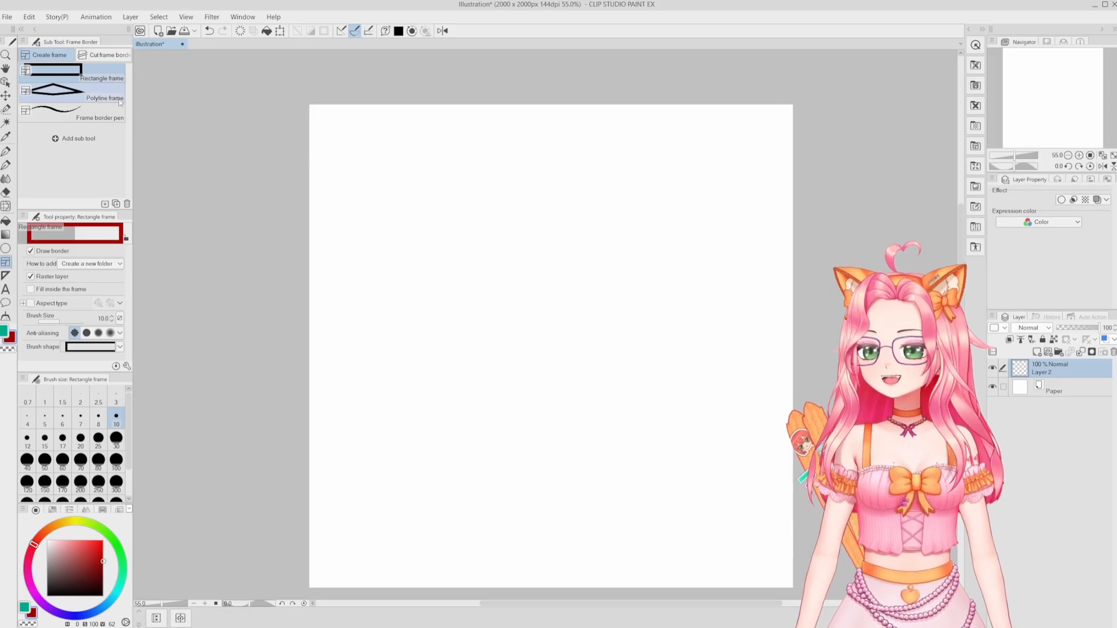
Step: Outline a closed, curvy freehand frame across most of the canvas with Frame border pen
{"action": "left_click", "coordinate": [96, 113]}
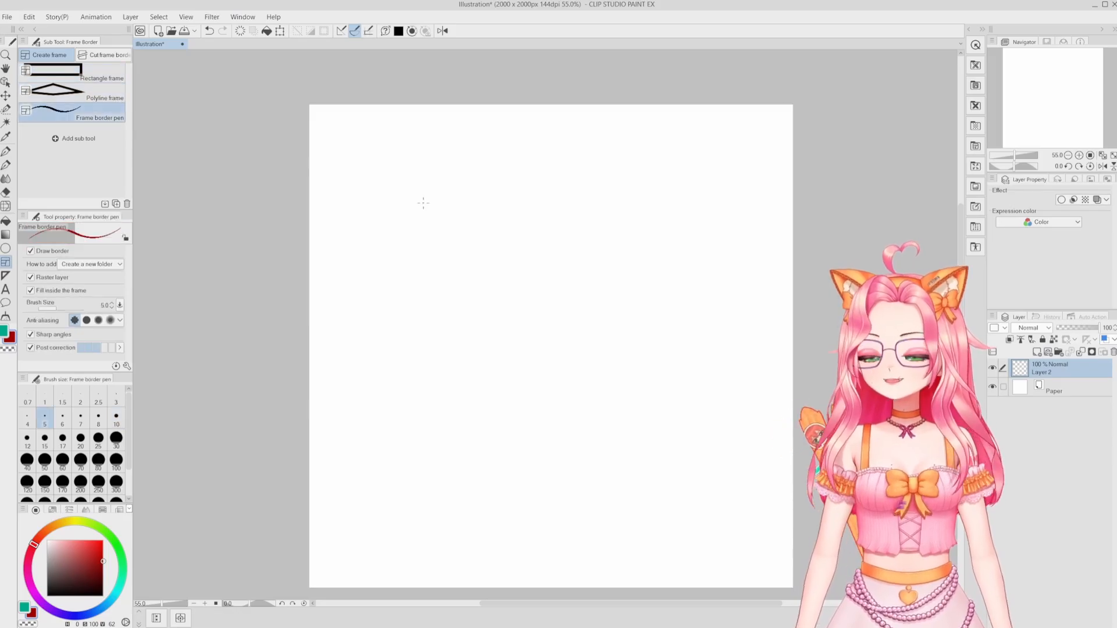
{"action": "mouse_move", "coordinate": [497, 133]}
{"action": "left_mouse_down"}
{"action": "mouse_move", "coordinate": [448, 133]}
{"action": "mouse_move", "coordinate": [451, 282]}
{"action": "mouse_move", "coordinate": [623, 445]}
{"action": "mouse_move", "coordinate": [609, 260]}
{"action": "mouse_move", "coordinate": [541, 116]}
{"action": "mouse_move", "coordinate": [527, 118]}
{"action": "mouse_move", "coordinate": [512, 188]}
{"action": "mouse_move", "coordinate": [498, 137]}
{"action": "left_mouse_up"}
{"action": "key", "text": "ctrl+z"}
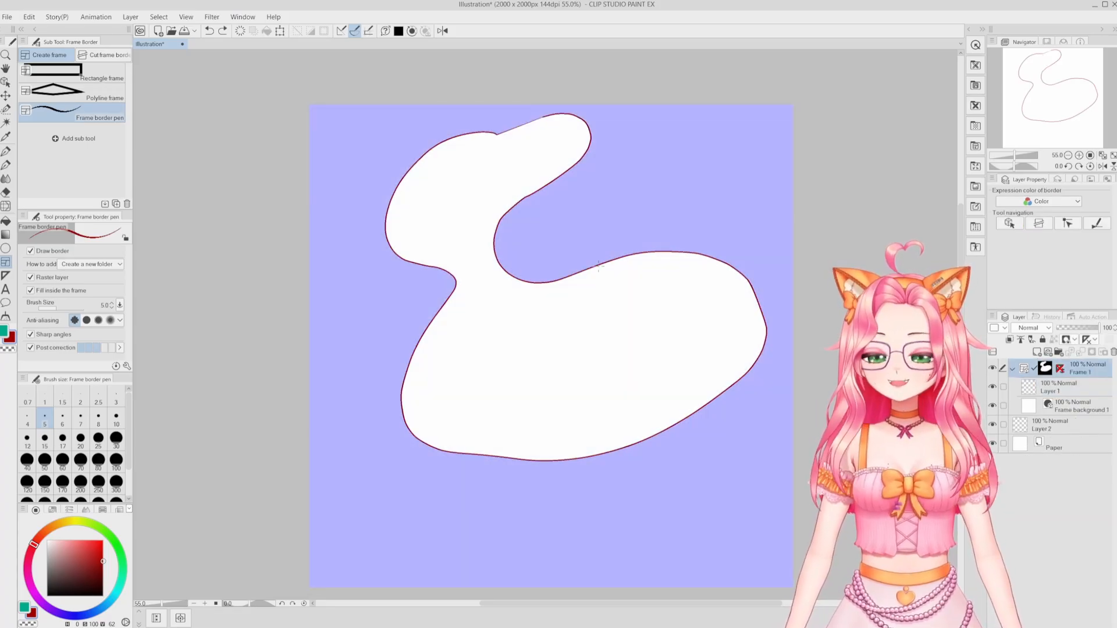
Step: Transform the freehand frame by moving it down, rotating it clockwise and resizing it from its upper corner
{"action": "left_click", "coordinate": [598, 266], "text": "ctrl"}
{"action": "left_click_drag", "start_coordinate": [601, 266], "coordinate": [555, 275]}
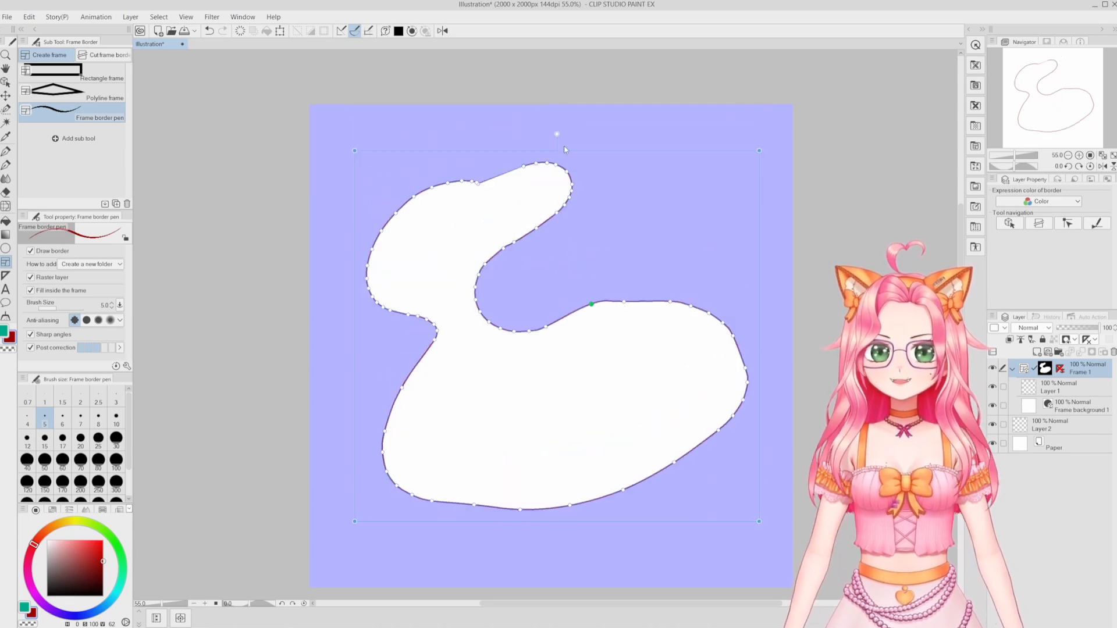
{"action": "left_click_drag", "start_coordinate": [556, 133], "coordinate": [615, 154]}
{"action": "left_click_drag", "start_coordinate": [736, 142], "coordinate": [727, 94]}
Step: Split the freehand frame into two frame folders with a straight diagonal cut through its lower body using Divide frame folder
{"action": "left_click", "coordinate": [107, 55]}
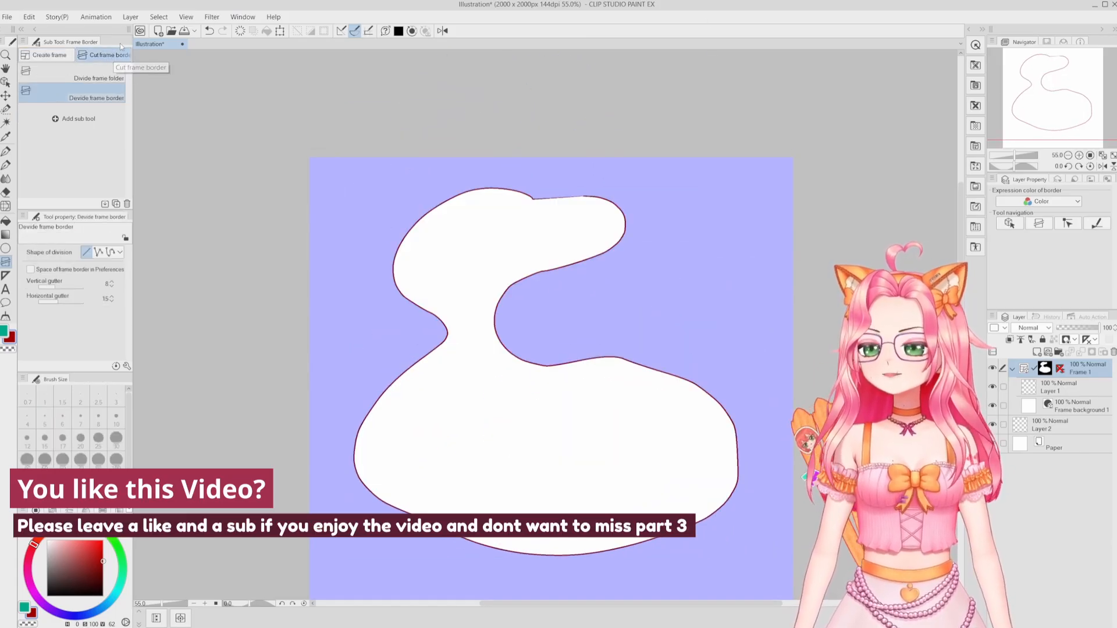
{"action": "left_click", "coordinate": [86, 81]}
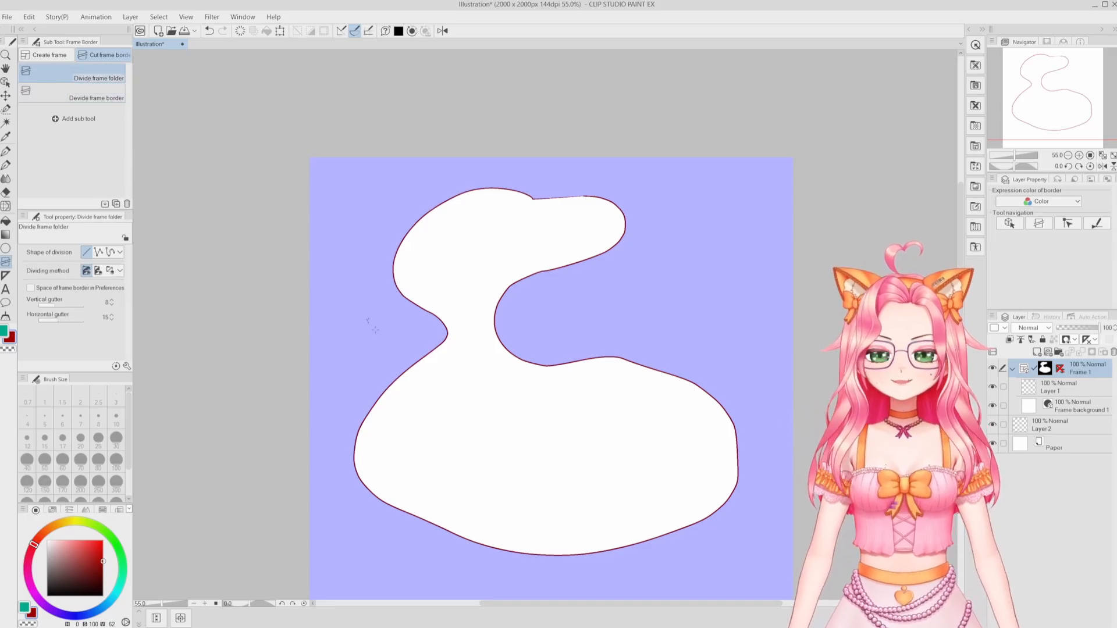
{"action": "left_click_drag", "start_coordinate": [433, 350], "coordinate": [736, 484]}
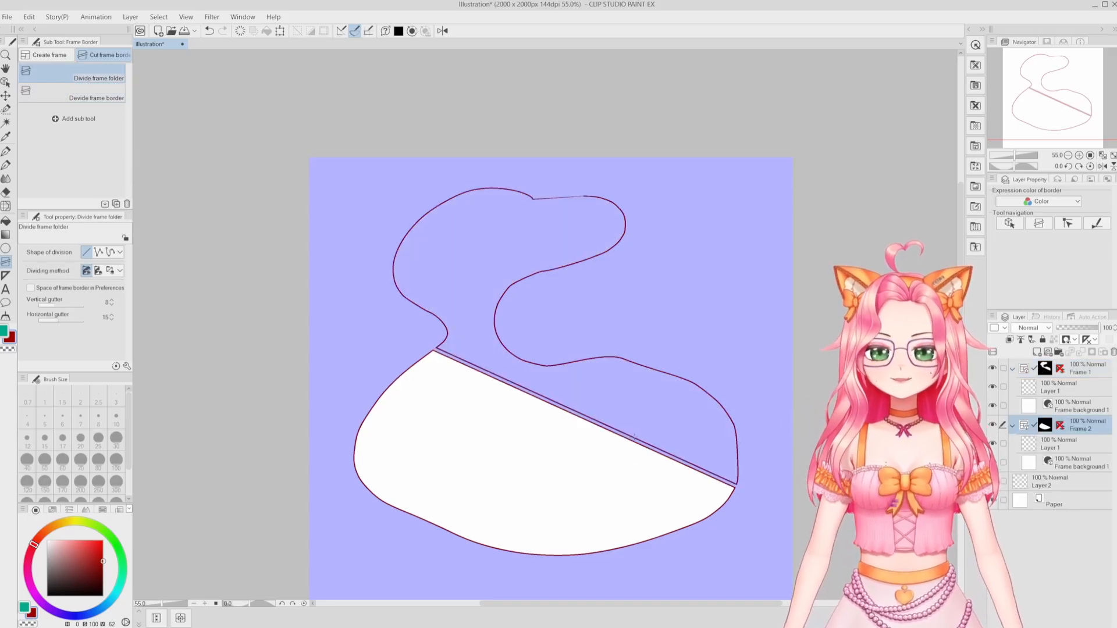
Step: Select the Frame 1 and Frame 2 folders in turn to compare their areas, and delete both folders
{"action": "left_click", "coordinate": [1090, 368]}
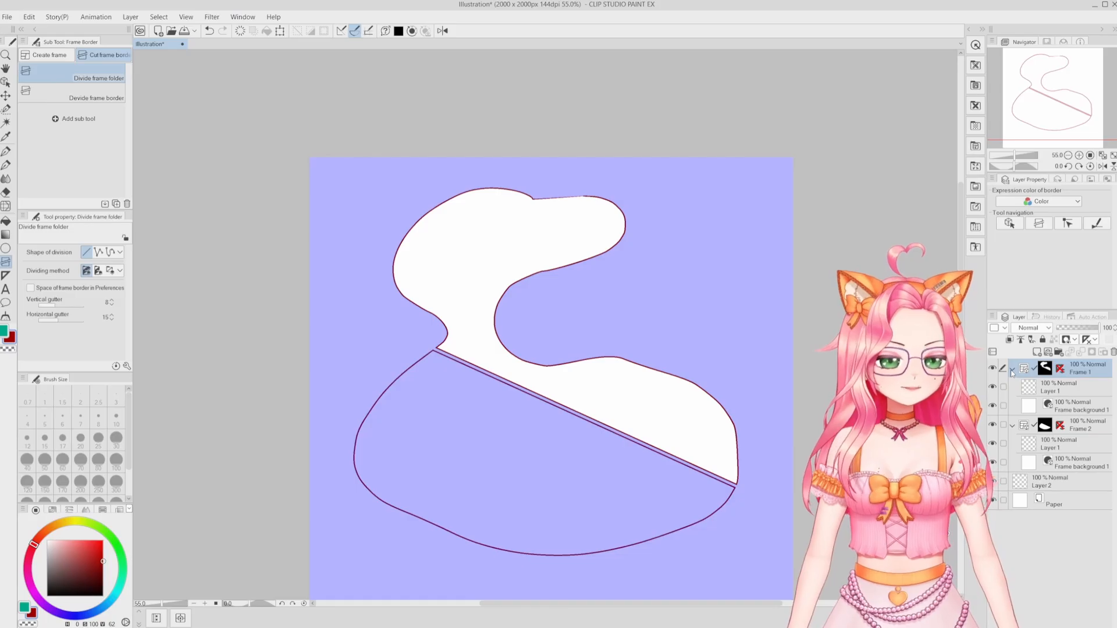
{"action": "left_click", "coordinate": [1079, 429]}
{"action": "left_click", "coordinate": [1085, 372]}
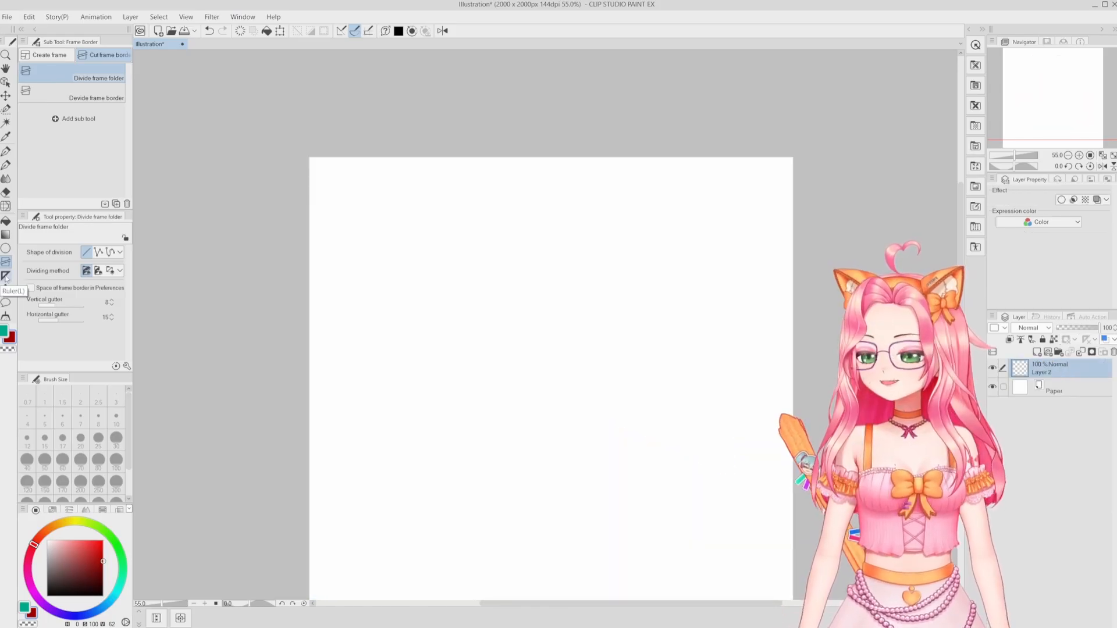
Step: Place a vertical Symmetrical ruler with 2 lines down the middle of the canvas on Layer 2
{"action": "left_click", "coordinate": [5, 275]}
{"action": "scroll", "coordinate": [61, 144], "scroll_direction": "up", "scroll_amount": 1}
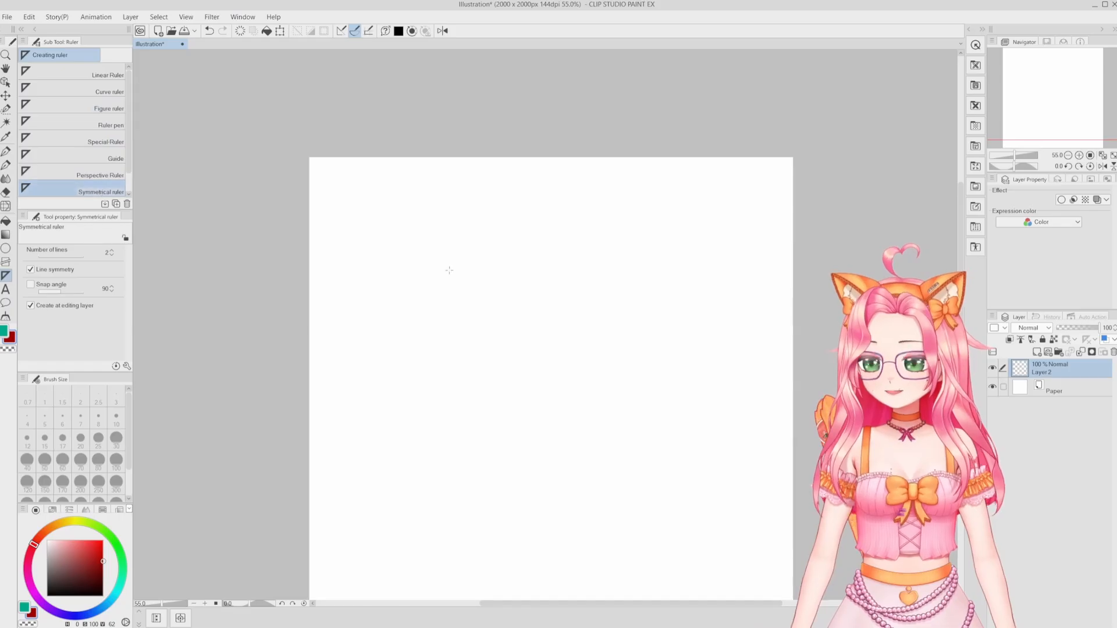
{"action": "scroll", "coordinate": [588, 419], "scroll_direction": "down", "scroll_amount": 2}
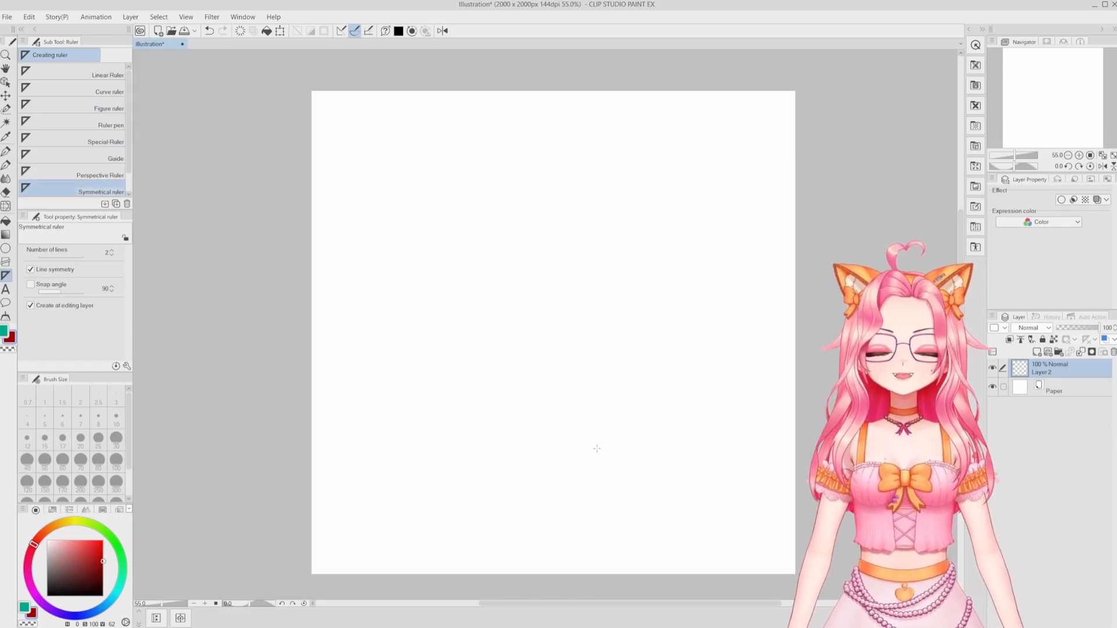
{"action": "key", "text": "ctrl+z"}
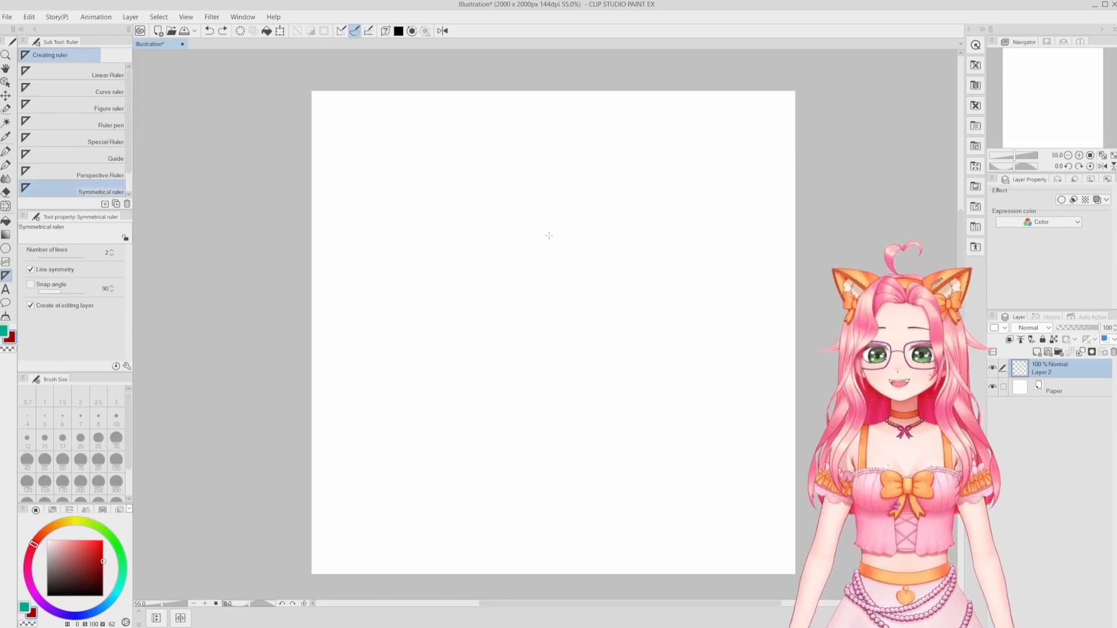
{"action": "left_click_drag", "start_coordinate": [549, 130], "coordinate": [544, 247]}
{"action": "key", "text": "ctrl+z"}
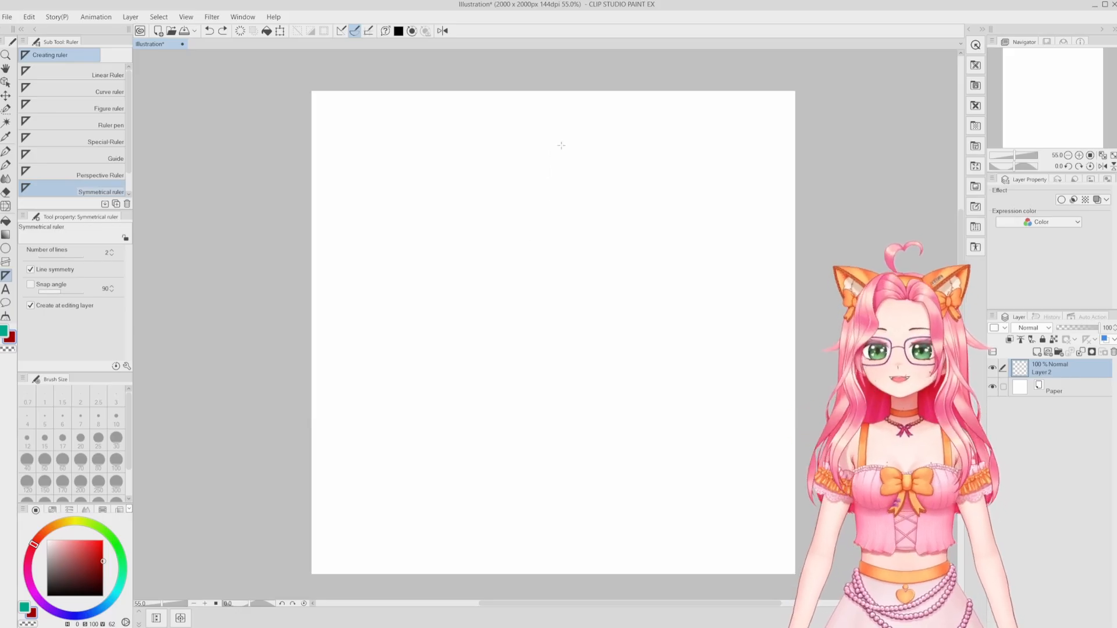
{"action": "left_click_drag", "start_coordinate": [561, 144], "coordinate": [555, 284]}
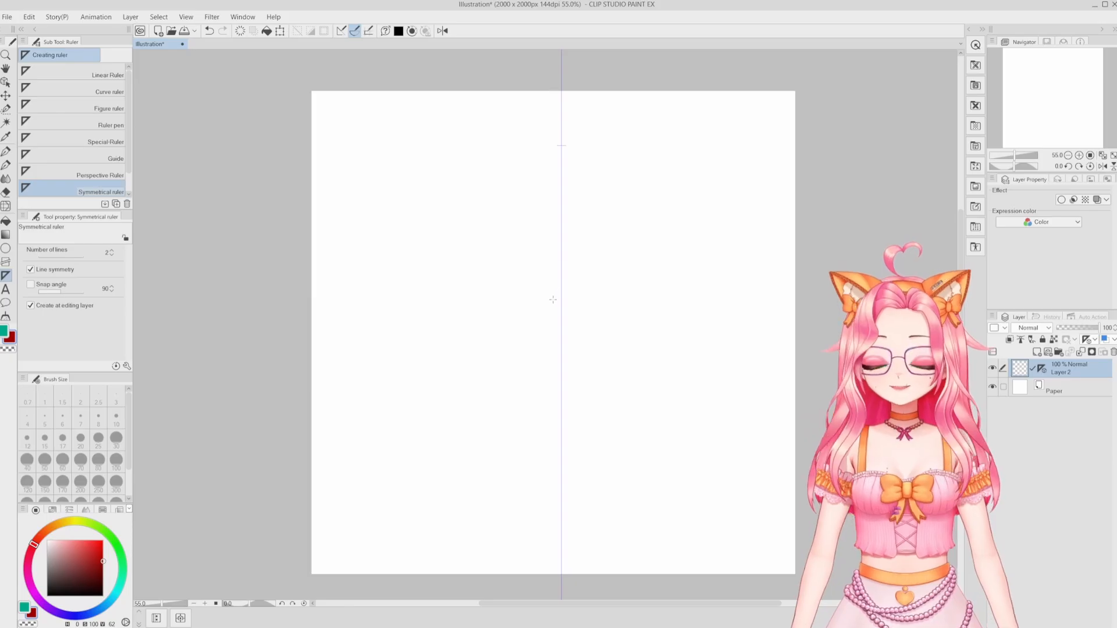
Step: Draw a mirrored cartoon creature with YOTTI GPEN, with big round eyes, a wide muzzle, curved side limbs, and small details along the ruler
{"action": "key", "text": "p"}
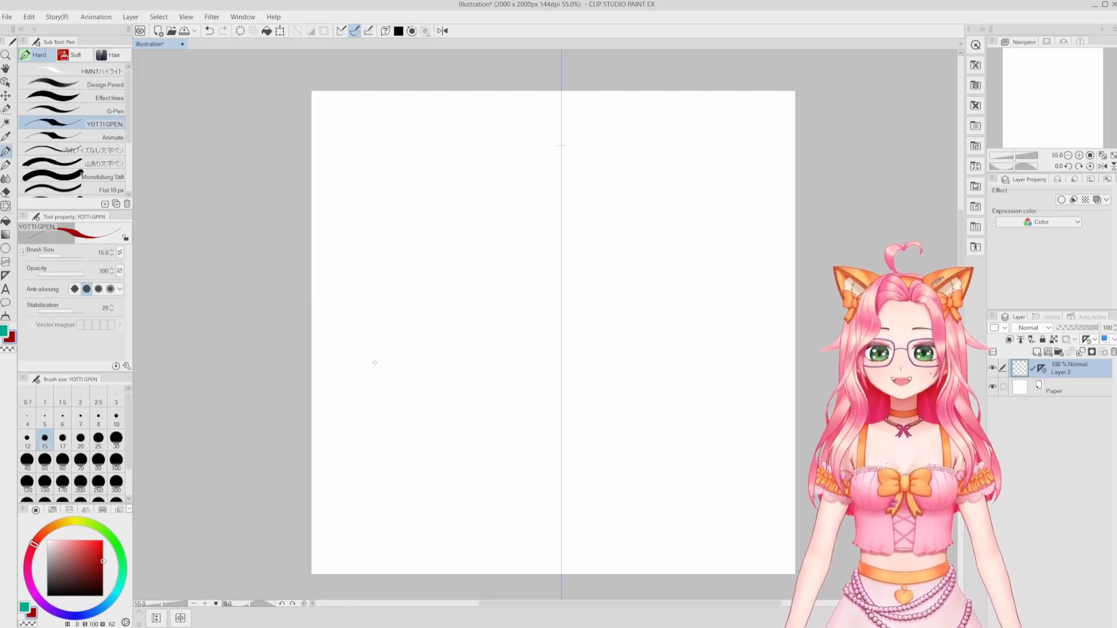
{"action": "mouse_move", "coordinate": [569, 254]}
{"action": "left_mouse_down"}
{"action": "mouse_move", "coordinate": [693, 195]}
{"action": "mouse_move", "coordinate": [673, 317]}
{"action": "mouse_move", "coordinate": [602, 303]}
{"action": "left_mouse_up"}
{"action": "left_click_drag", "start_coordinate": [600, 224], "coordinate": [609, 222]}
{"action": "left_click_drag", "start_coordinate": [473, 324], "coordinate": [556, 424]}
{"action": "mouse_move", "coordinate": [411, 377]}
{"action": "left_mouse_down"}
{"action": "mouse_move", "coordinate": [359, 486]}
{"action": "mouse_move", "coordinate": [487, 428]}
{"action": "left_mouse_up"}
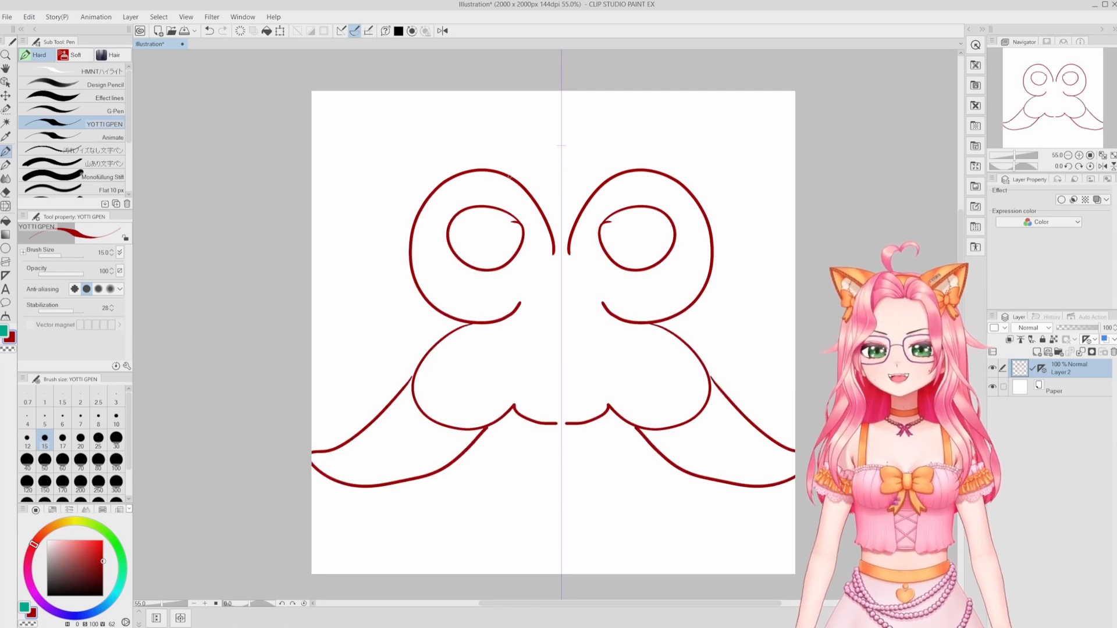
{"action": "left_click_drag", "start_coordinate": [514, 173], "coordinate": [586, 169]}
{"action": "left_click_drag", "start_coordinate": [428, 314], "coordinate": [412, 351]}
{"action": "left_click_drag", "start_coordinate": [491, 213], "coordinate": [499, 216]}
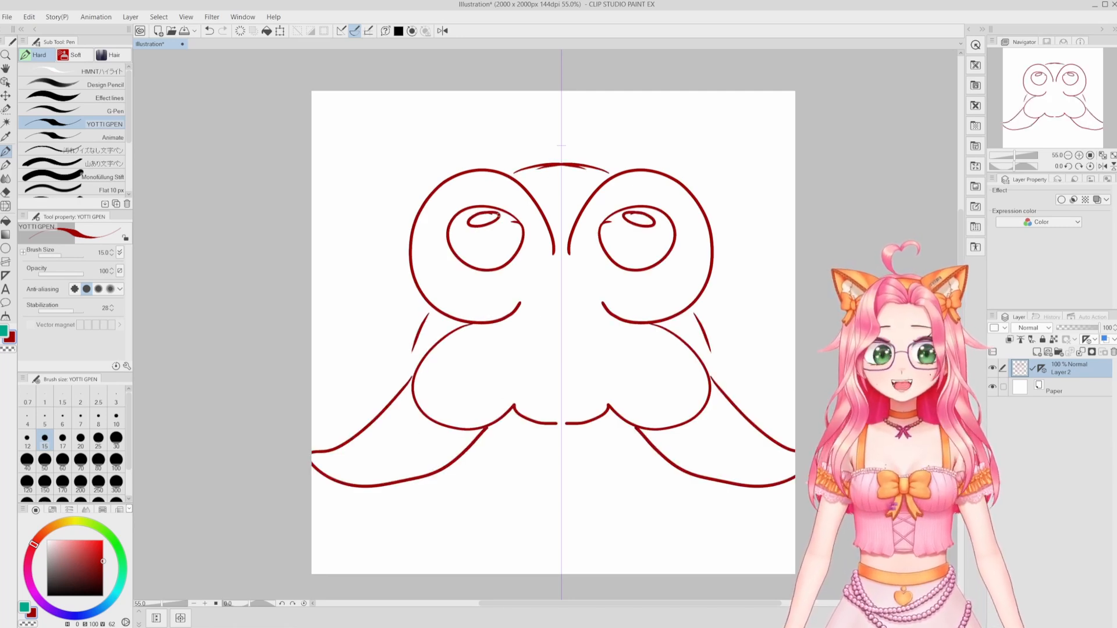
{"action": "mouse_move", "coordinate": [352, 483]}
{"action": "left_mouse_down"}
{"action": "mouse_move", "coordinate": [357, 466]}
{"action": "mouse_move", "coordinate": [387, 481]}
{"action": "mouse_move", "coordinate": [457, 449]}
{"action": "mouse_move", "coordinate": [448, 458]}
{"action": "left_mouse_up"}
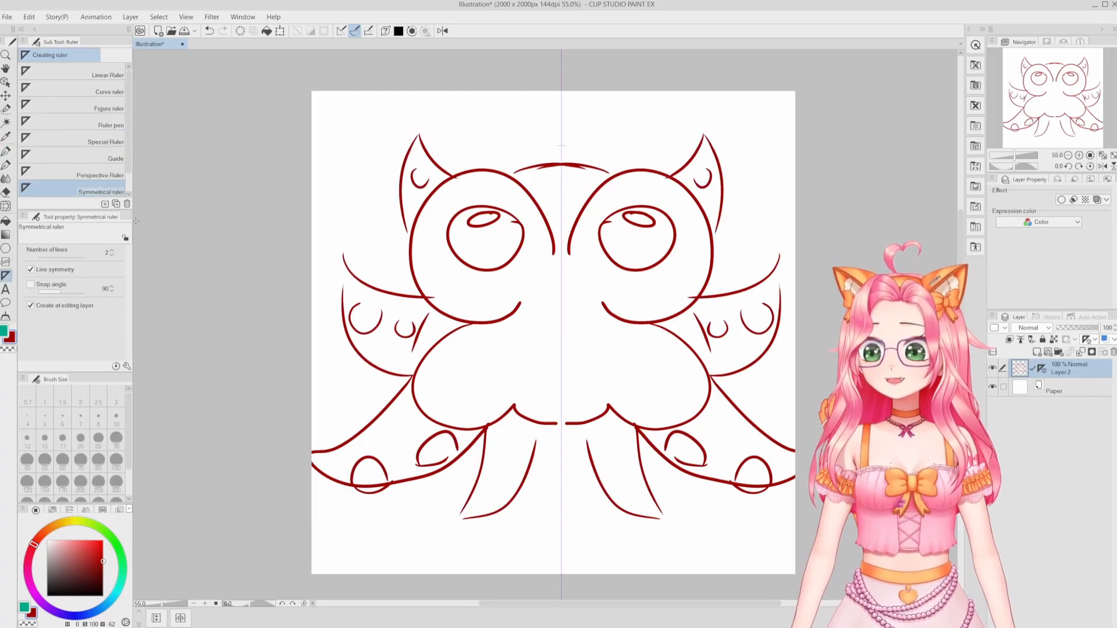
Step: Replace the two-line symmetry drawing with an empty layer and place a 6-line Symmetrical ruler at the canvas centre
{"action": "left_click", "coordinate": [112, 253]}
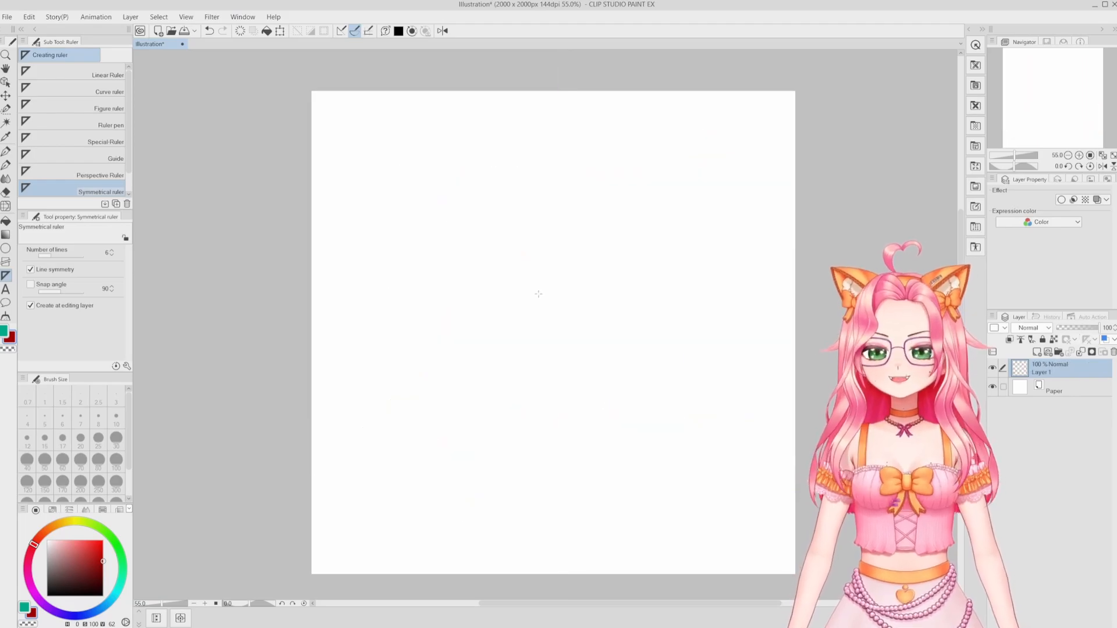
{"action": "left_click", "coordinate": [552, 297]}
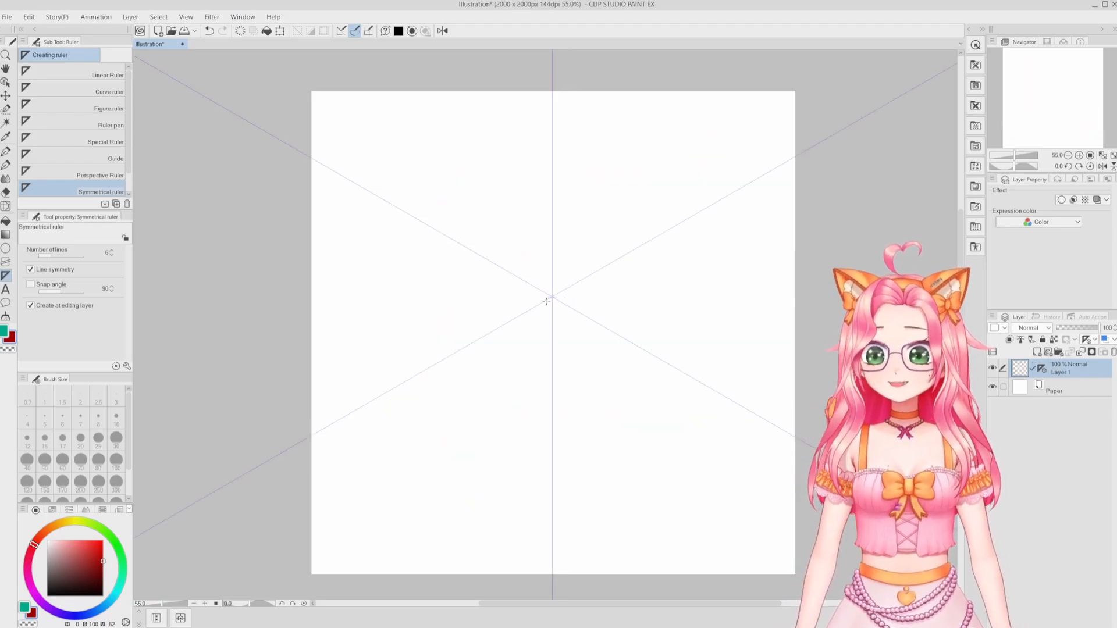
Step: Draw a scalloped flower outline, inner petals and large sweeping loops around the six-line ruler with YOTTI GPEN, and clear the drawing
{"action": "key", "text": "p"}
{"action": "mouse_move", "coordinate": [552, 204]}
{"action": "left_mouse_down"}
{"action": "mouse_move", "coordinate": [564, 179]}
{"action": "mouse_move", "coordinate": [609, 173]}
{"action": "mouse_move", "coordinate": [649, 204]}
{"action": "mouse_move", "coordinate": [641, 220]}
{"action": "mouse_move", "coordinate": [659, 241]}
{"action": "left_mouse_up"}
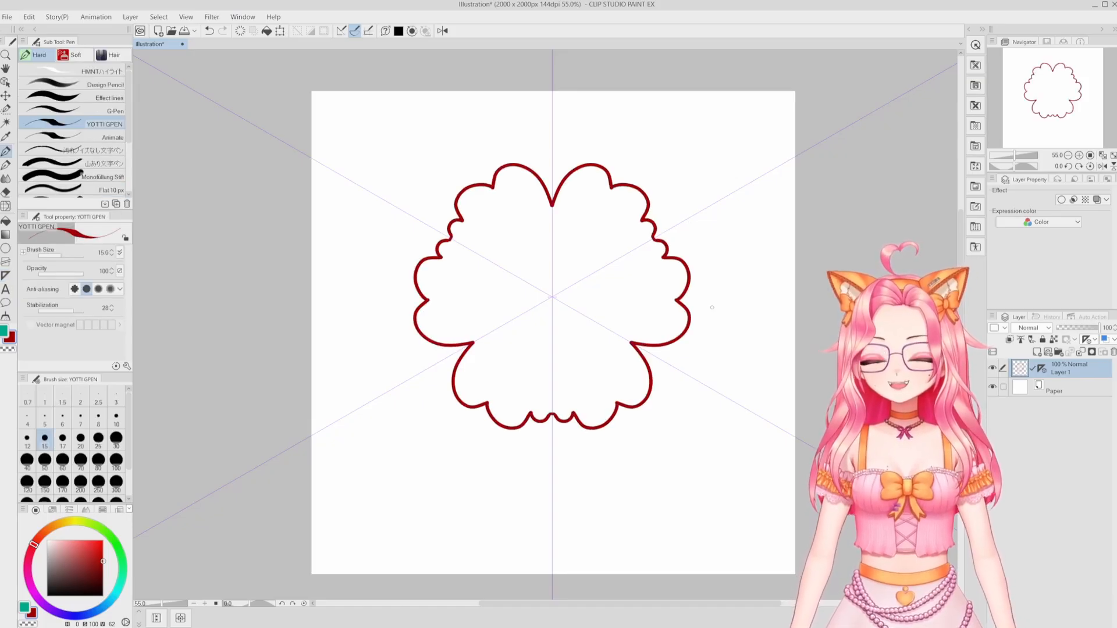
{"action": "left_click_drag", "start_coordinate": [530, 264], "coordinate": [528, 258]}
{"action": "mouse_move", "coordinate": [540, 256]}
{"action": "left_mouse_down"}
{"action": "mouse_move", "coordinate": [692, 328]}
{"action": "mouse_move", "coordinate": [784, 138]}
{"action": "mouse_move", "coordinate": [714, 211]}
{"action": "mouse_move", "coordinate": [685, 498]}
{"action": "mouse_move", "coordinate": [632, 592]}
{"action": "mouse_move", "coordinate": [564, 595]}
{"action": "left_mouse_up"}
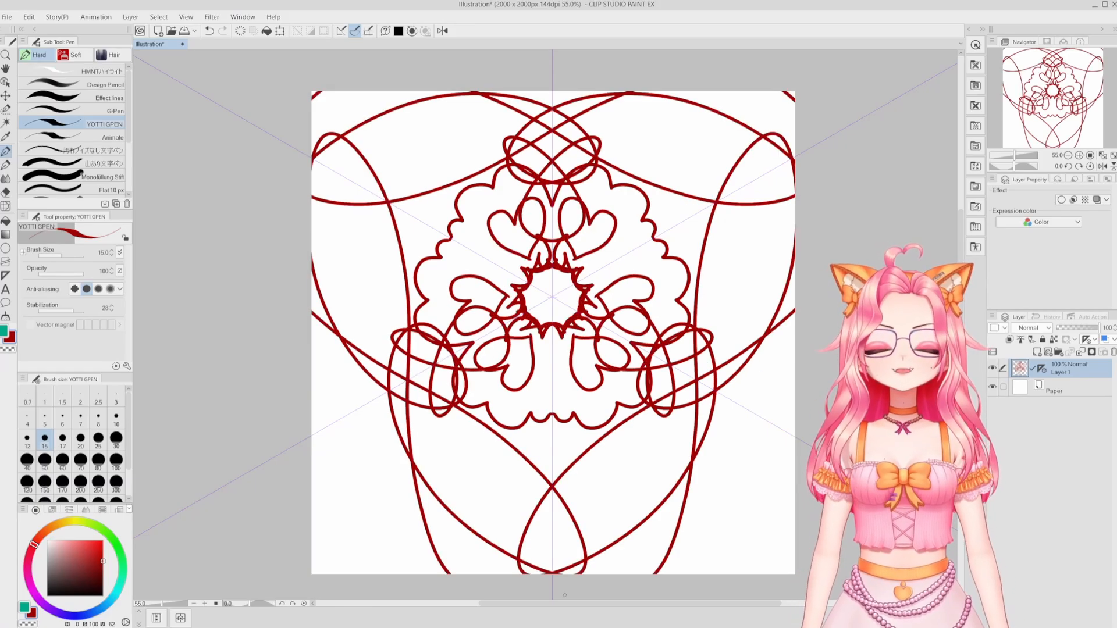
{"action": "key", "text": "Delete"}
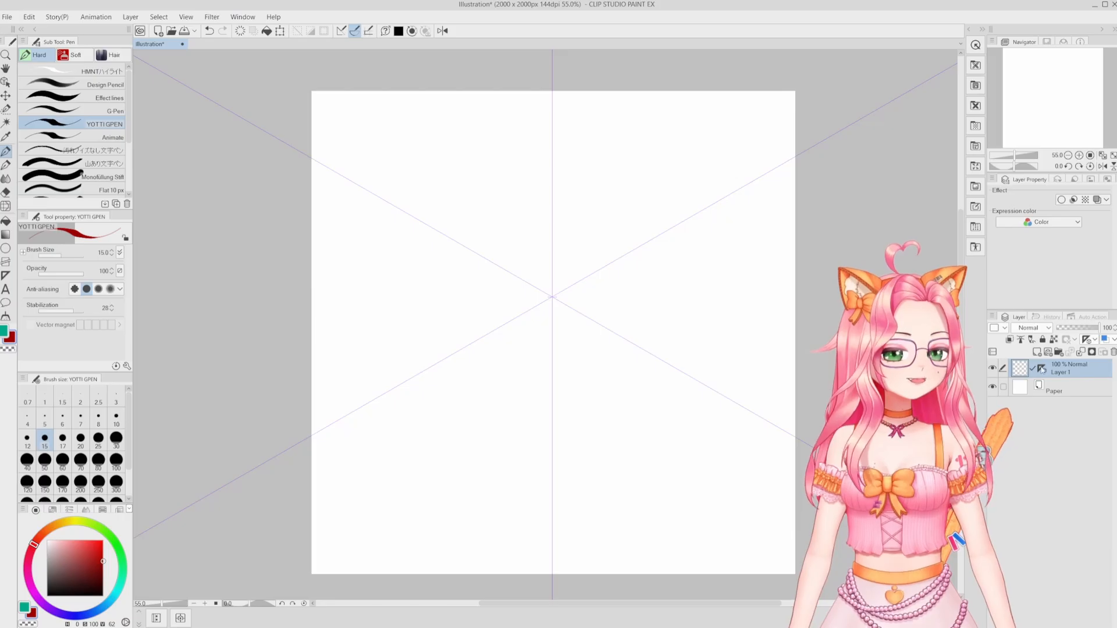
Step: Hide Layer 1's symmetrical ruler and scribble overlapping freehand loops across the canvas with YOTTI GPEN
{"action": "right_click", "coordinate": [1043, 372]}
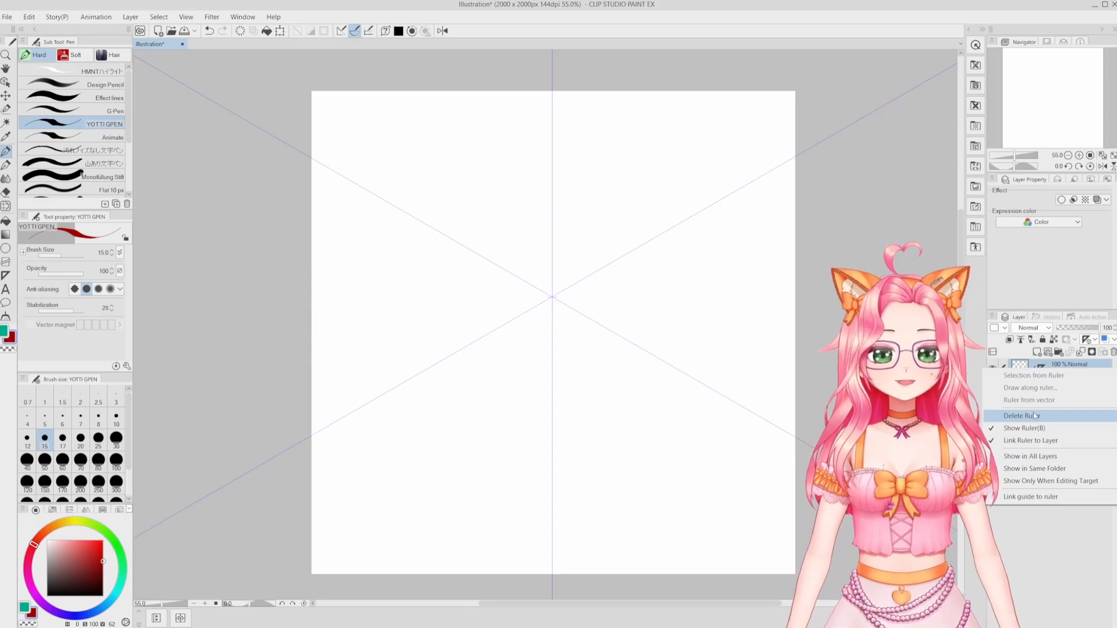
{"action": "left_click", "coordinate": [1009, 430]}
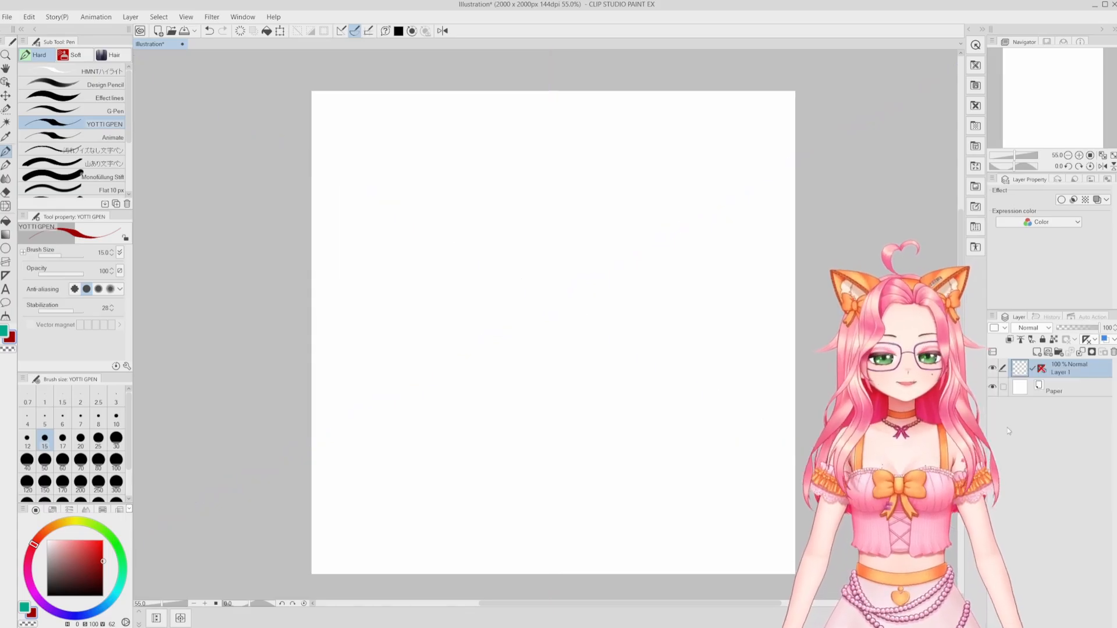
{"action": "mouse_move", "coordinate": [599, 248]}
{"action": "left_mouse_down"}
{"action": "mouse_move", "coordinate": [465, 262]}
{"action": "mouse_move", "coordinate": [538, 358]}
{"action": "mouse_move", "coordinate": [642, 220]}
{"action": "mouse_move", "coordinate": [531, 274]}
{"action": "mouse_move", "coordinate": [686, 322]}
{"action": "mouse_move", "coordinate": [590, 326]}
{"action": "mouse_move", "coordinate": [657, 409]}
{"action": "mouse_move", "coordinate": [639, 260]}
{"action": "mouse_move", "coordinate": [386, 300]}
{"action": "mouse_move", "coordinate": [504, 447]}
{"action": "mouse_move", "coordinate": [736, 190]}
{"action": "mouse_move", "coordinate": [664, 221]}
{"action": "mouse_move", "coordinate": [670, 259]}
{"action": "left_mouse_up"}
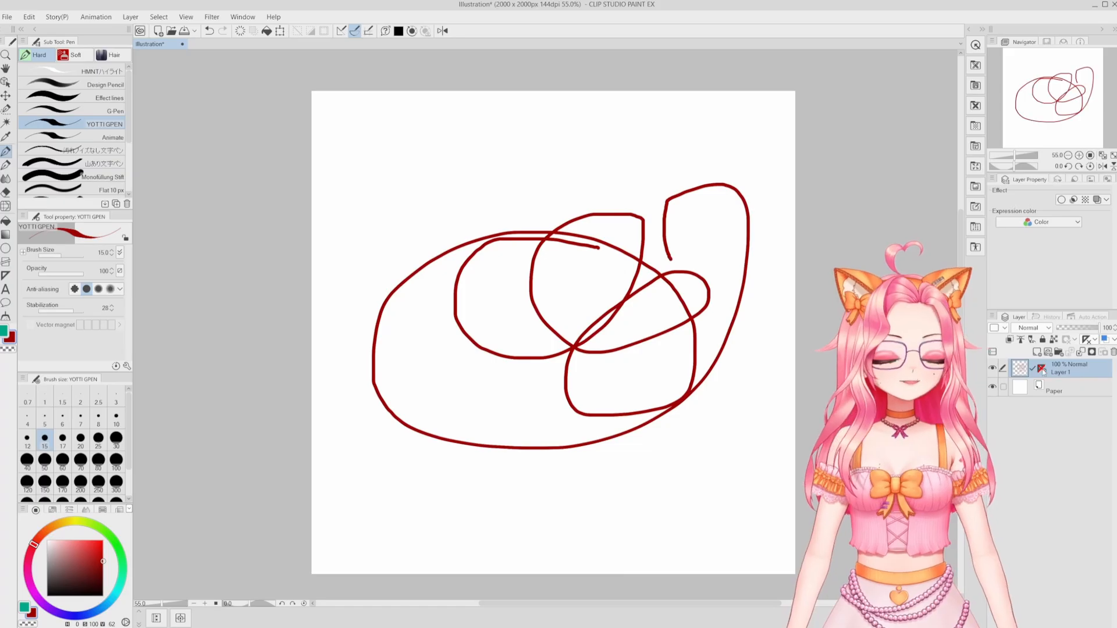
Step: Show Layer 1's symmetrical ruler again to delete it, and clear the freehand loops from the layer
{"action": "left_click", "coordinate": [1041, 370]}
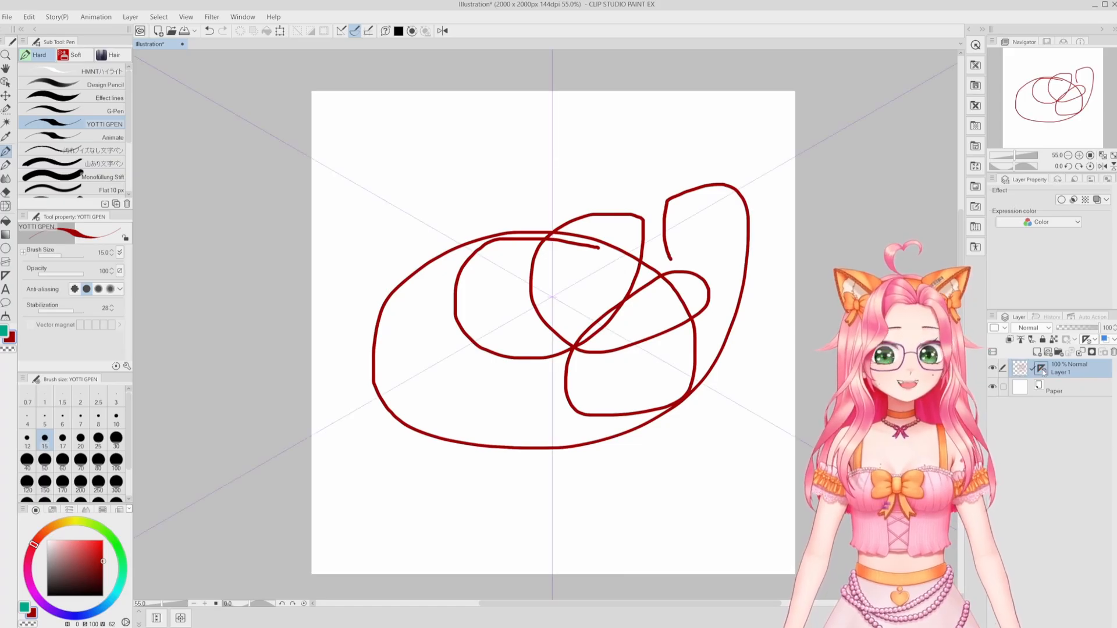
{"action": "right_click", "coordinate": [1041, 370]}
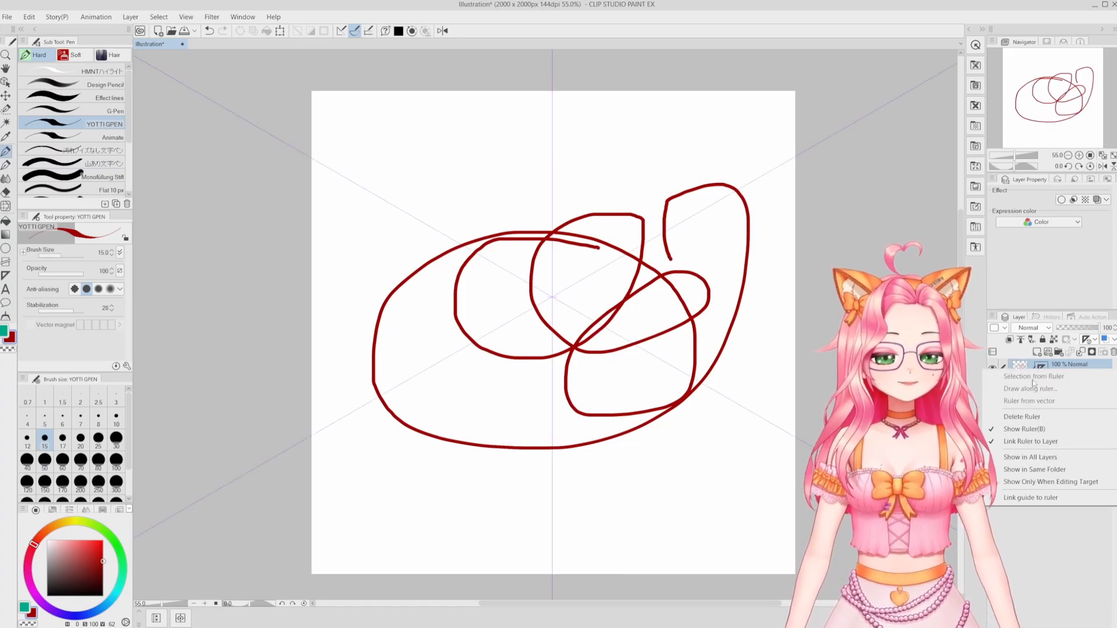
{"action": "left_click", "coordinate": [1030, 417]}
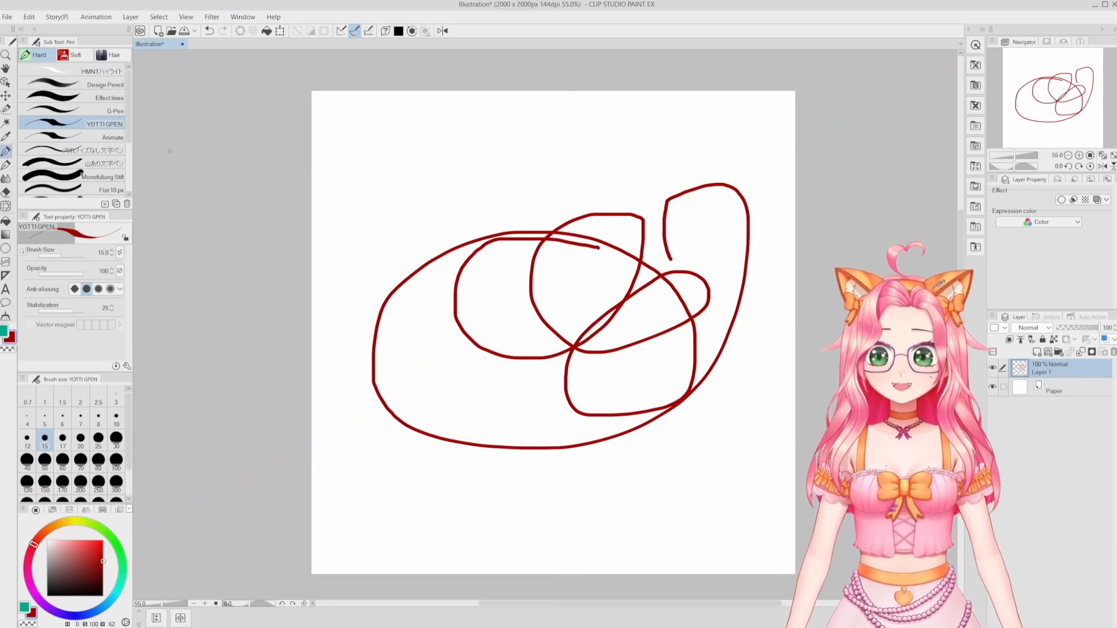
{"action": "key", "text": "Delete"}
Step: Add the text "Type" in green to the upper part of the canvas
{"action": "key", "text": "t"}
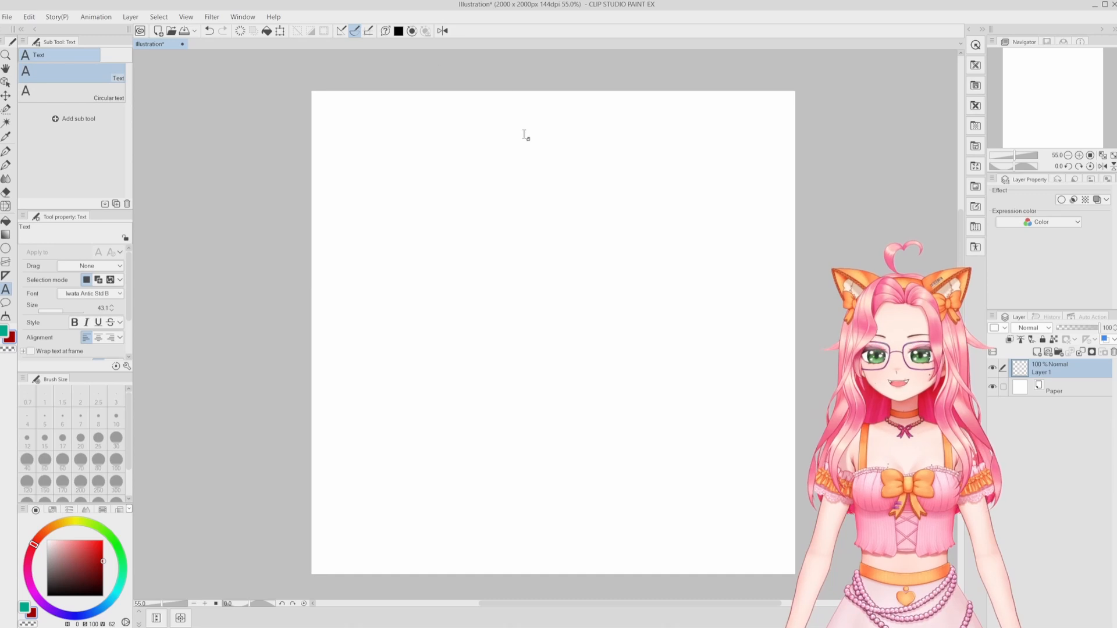
{"action": "left_click", "coordinate": [422, 227]}
{"action": "type", "text": "T"}
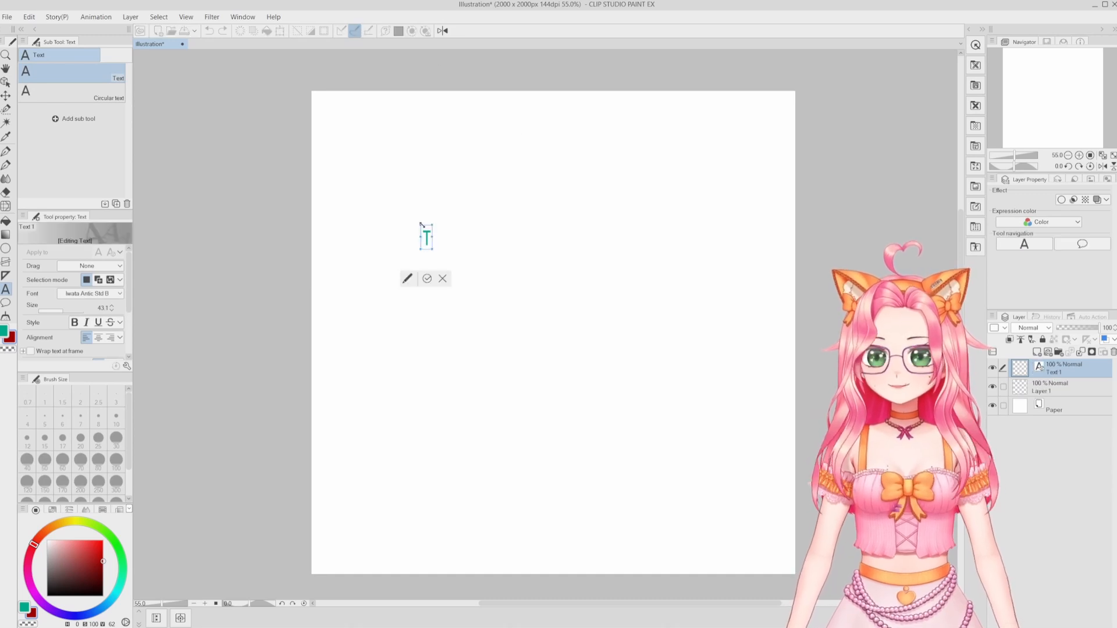
{"action": "type", "text": "ype"}
Step: Switch the text color to black and append "ddddddddd" to the word "Type"
{"action": "scroll", "coordinate": [422, 224], "scroll_direction": "up", "scroll_amount": 1}
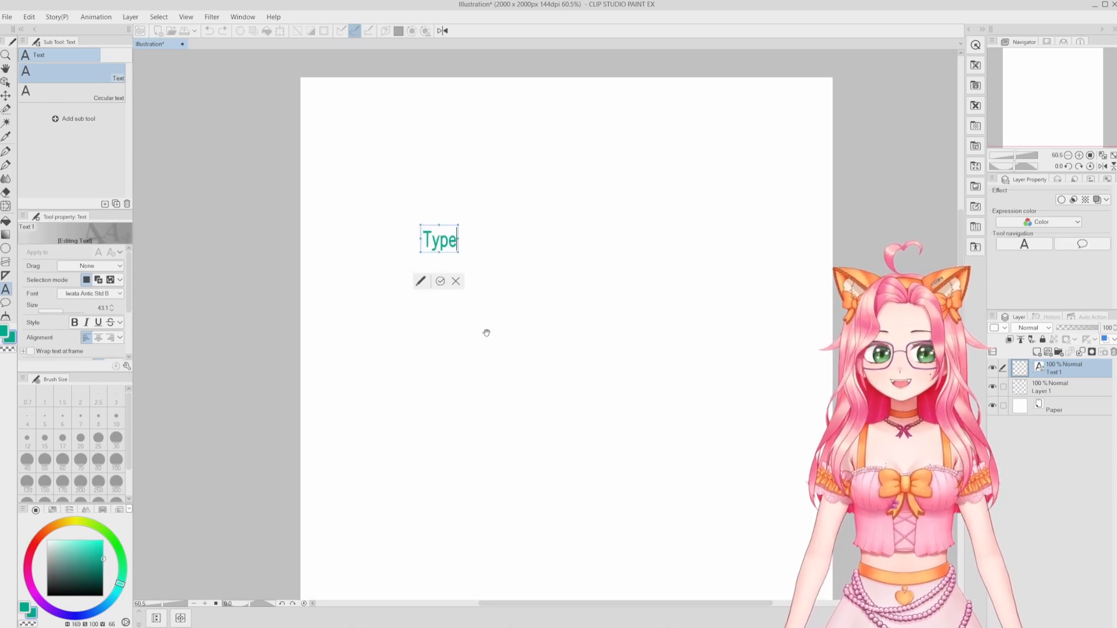
{"action": "left_click", "coordinate": [2, 333]}
{"action": "left_click_drag", "start_coordinate": [78, 567], "coordinate": [21, 600]}
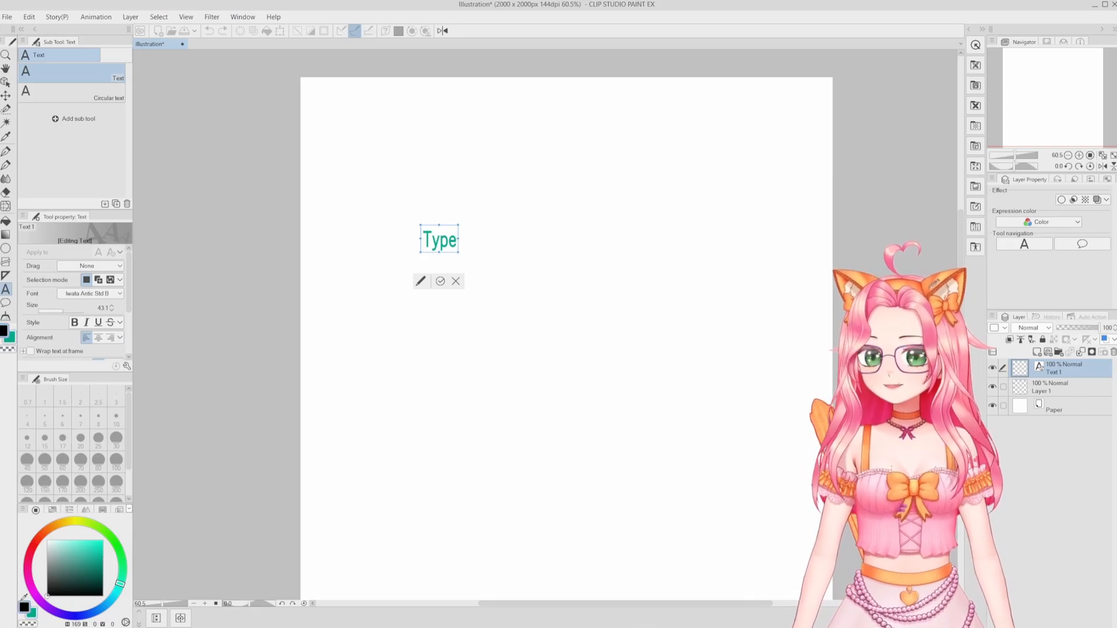
{"action": "type", "text": "ddddddddd"}
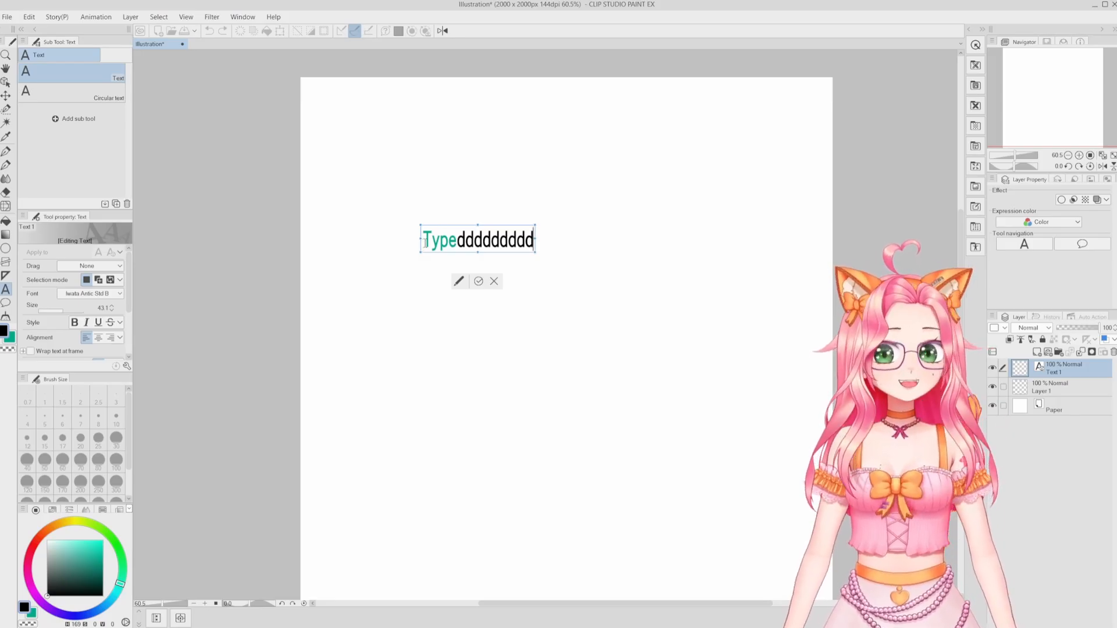
Step: Select the whole text line and recolor it black
{"action": "left_click_drag", "start_coordinate": [424, 242], "coordinate": [536, 239]}
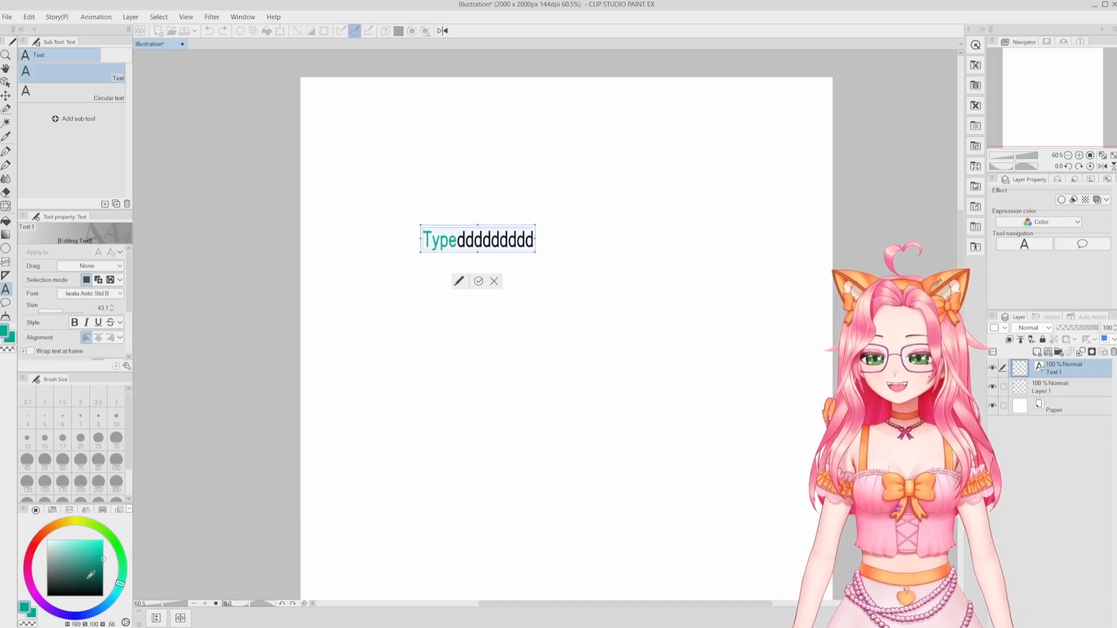
{"action": "left_click", "coordinate": [103, 592]}
{"action": "left_click_drag", "start_coordinate": [101, 594], "coordinate": [24, 606]}
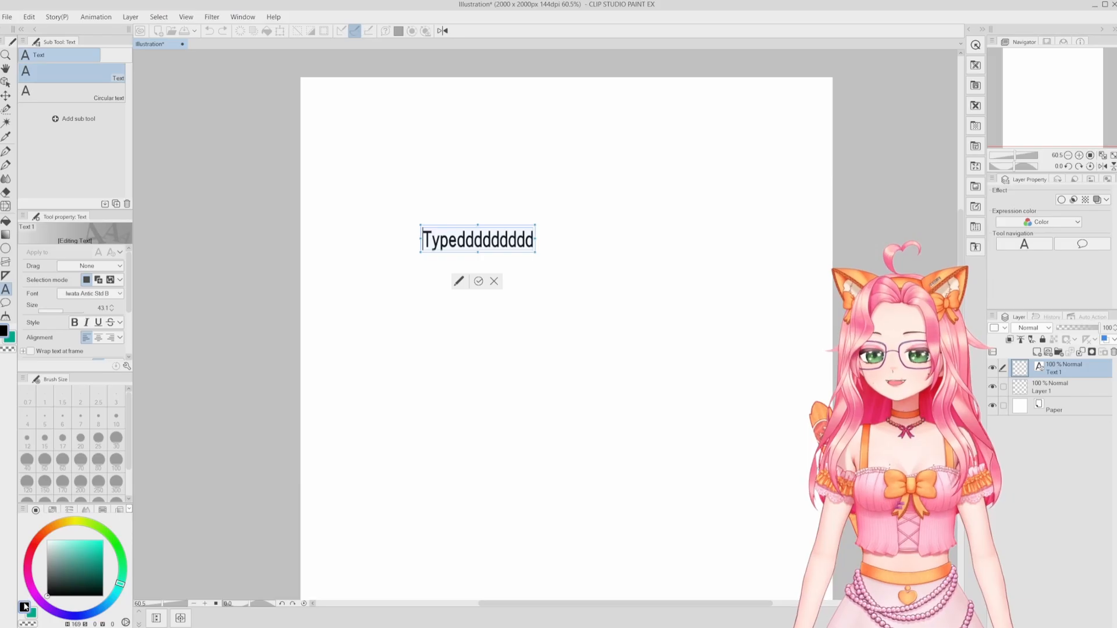
Step: Move the text up and to the right on the canvas, and enlarge its font size to 95.6
{"action": "left_click_drag", "start_coordinate": [202, 320], "coordinate": [254, 289]}
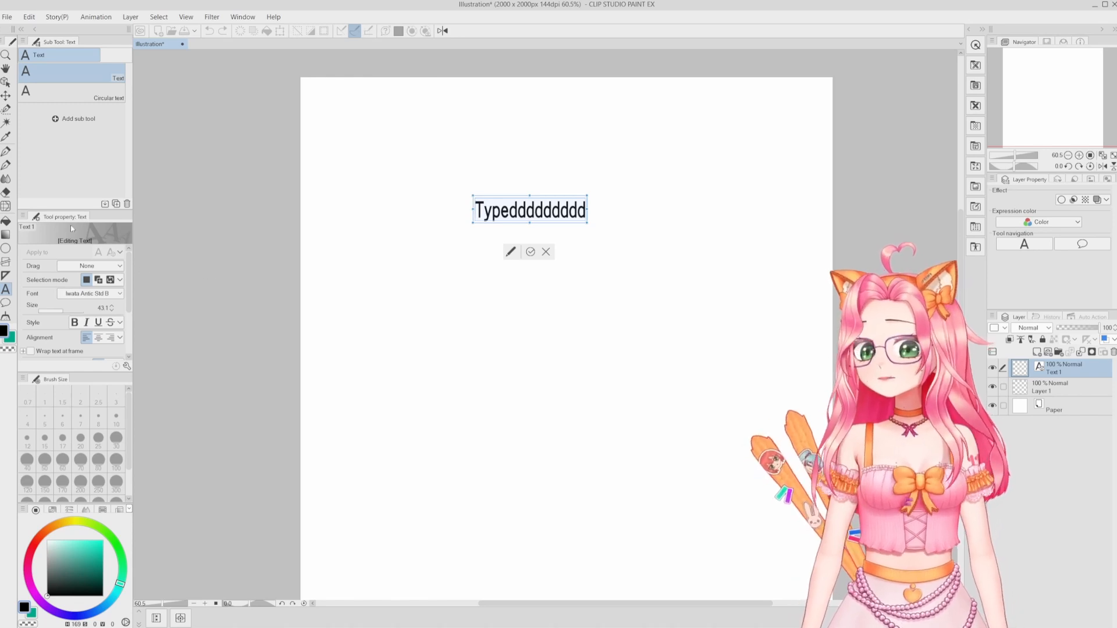
{"action": "left_click", "coordinate": [69, 313]}
{"action": "left_click_drag", "start_coordinate": [69, 312], "coordinate": [69, 313]}
Step: Apply bold, italic, underline and strikethrough styles to the selected text
{"action": "left_click", "coordinate": [74, 323]}
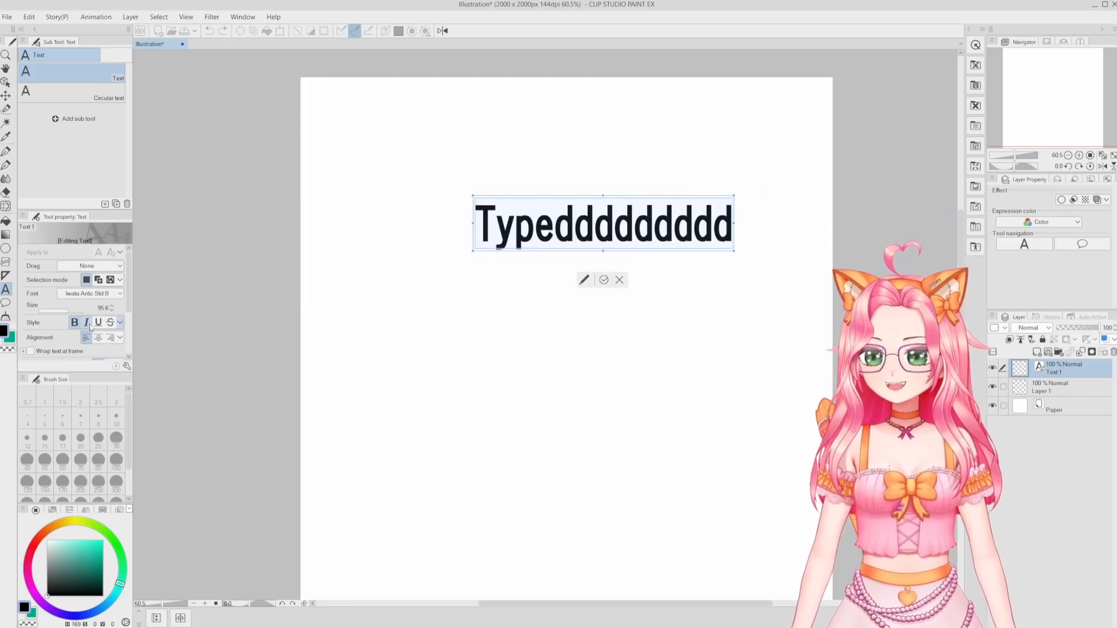
{"action": "left_click", "coordinate": [87, 323]}
{"action": "left_click", "coordinate": [99, 324]}
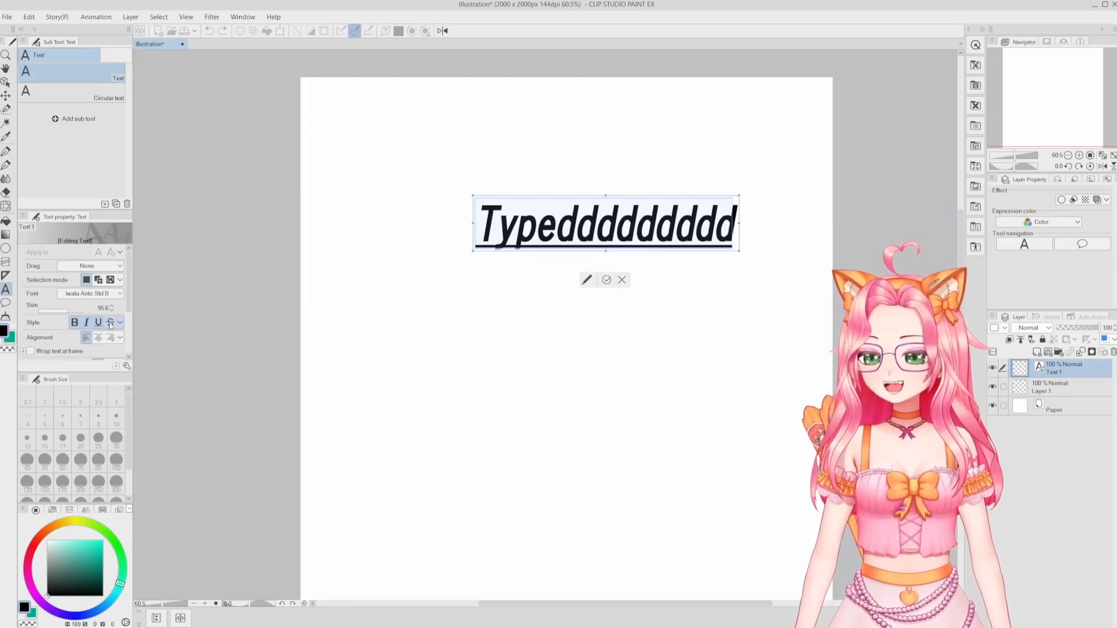
{"action": "left_click", "coordinate": [110, 322]}
Step: Change the font of the selected text to Fredoka One Regular
{"action": "left_click", "coordinate": [110, 295]}
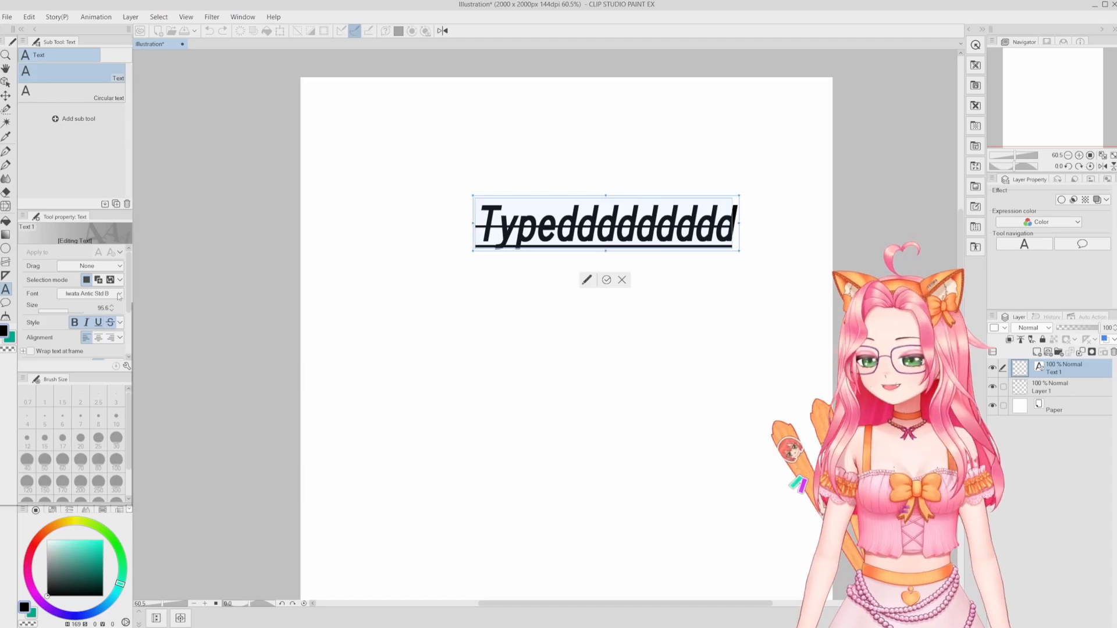
{"action": "scroll", "coordinate": [62, 398], "scroll_direction": "down", "scroll_amount": 5}
{"action": "scroll", "coordinate": [59, 403], "scroll_direction": "down", "scroll_amount": 10}
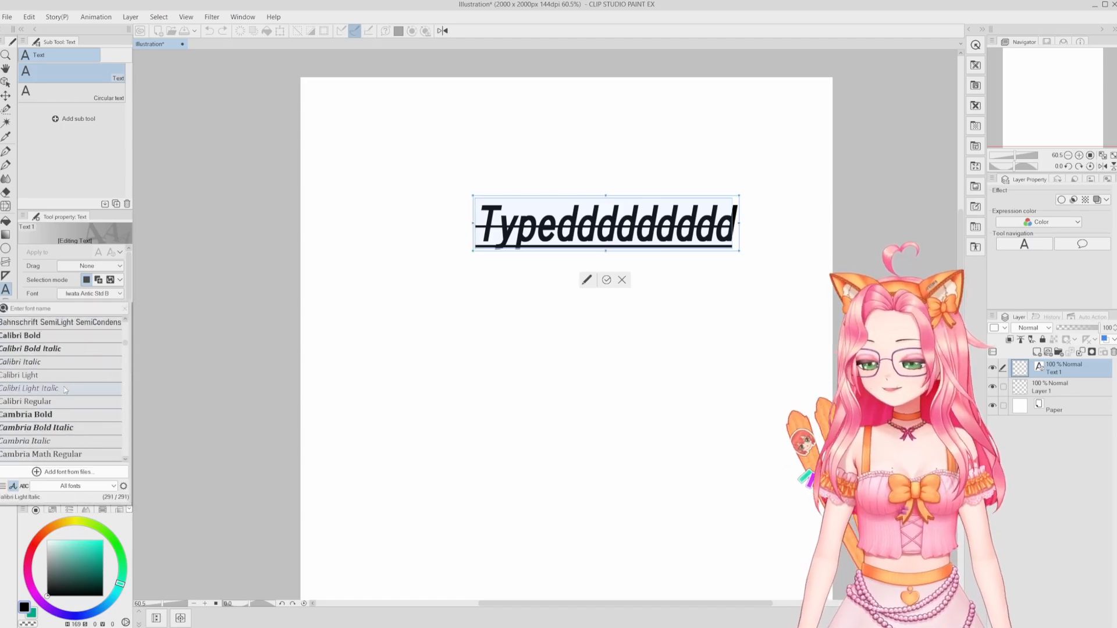
{"action": "scroll", "coordinate": [62, 392], "scroll_direction": "down", "scroll_amount": 6}
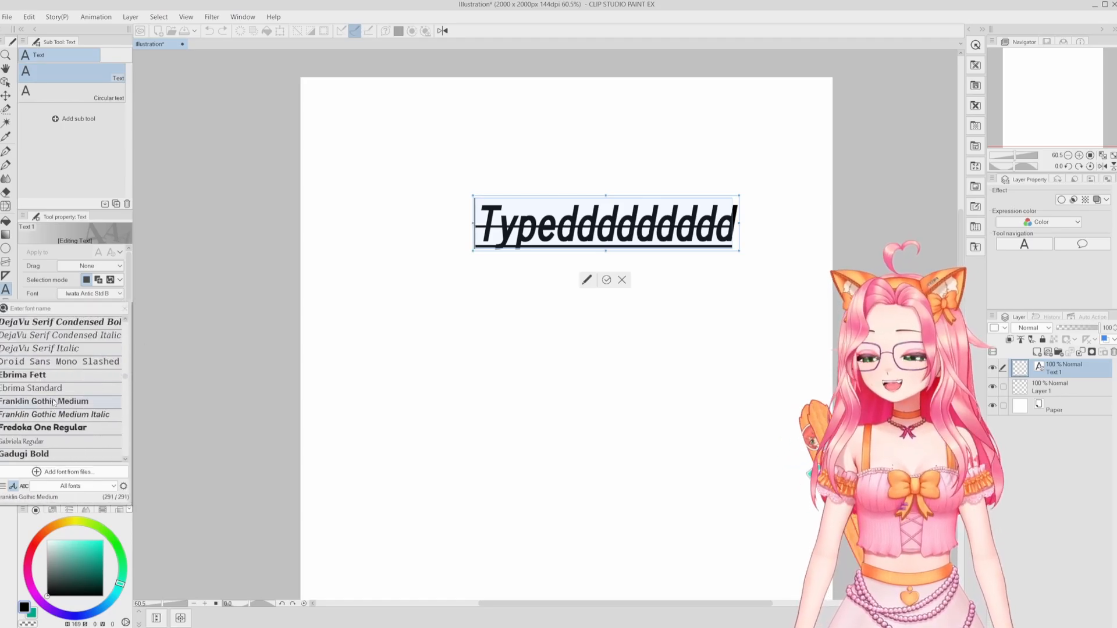
{"action": "left_click", "coordinate": [44, 379]}
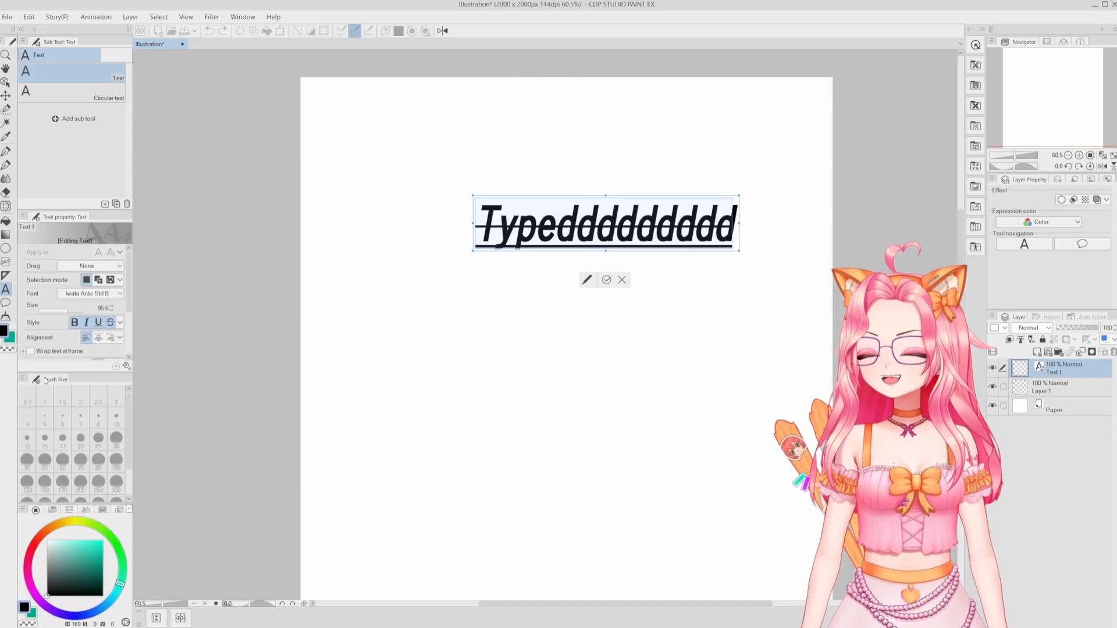
Step: Remove the strikethrough style from the text and commit the text edit
{"action": "left_click", "coordinate": [111, 322]}
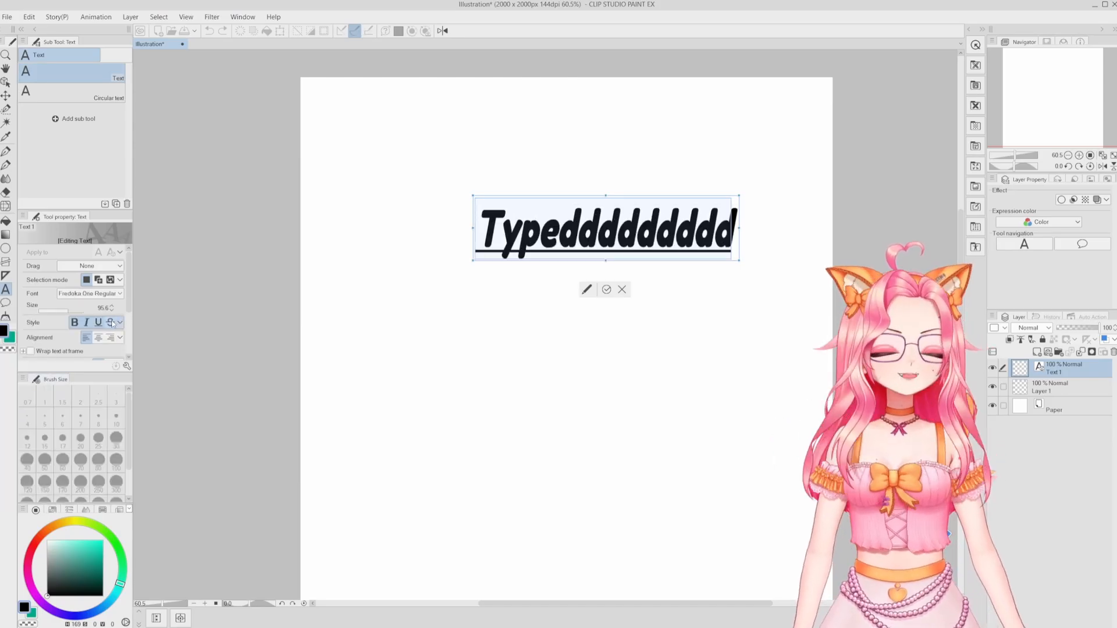
{"action": "left_click", "coordinate": [75, 323]}
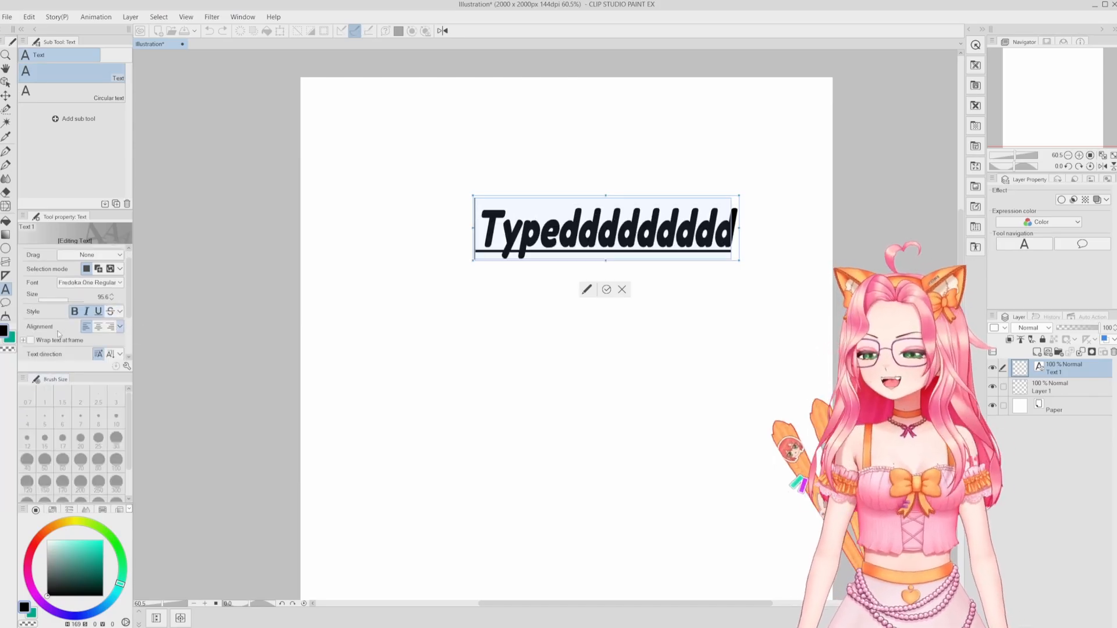
{"action": "scroll", "coordinate": [59, 329], "scroll_direction": "down", "scroll_amount": 1}
{"action": "scroll", "coordinate": [58, 330], "scroll_direction": "up", "scroll_amount": 2}
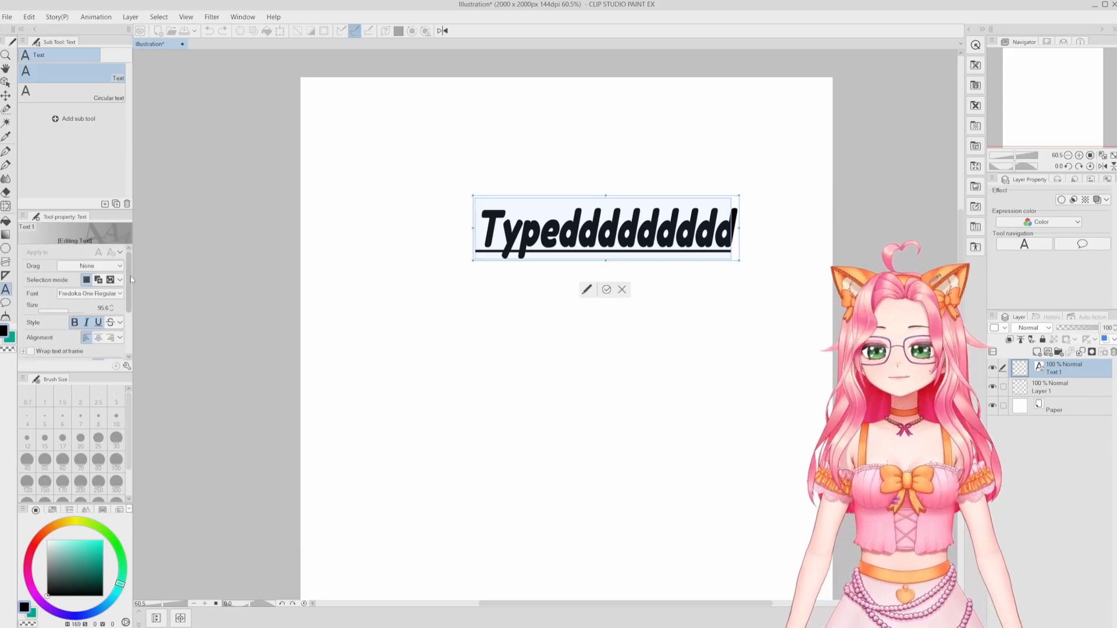
{"action": "left_click", "coordinate": [1049, 374]}
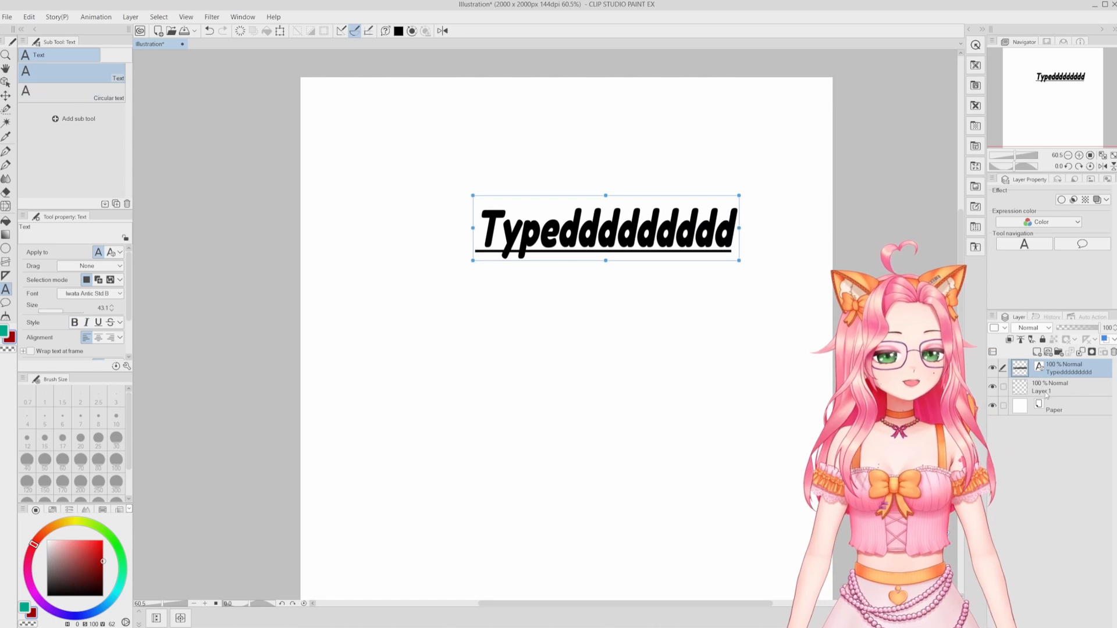
Step: Reopen the text for editing, delete the surplus letters so it reads "Typed", and confirm the edit
{"action": "left_click", "coordinate": [1046, 390]}
{"action": "left_click", "coordinate": [1056, 373]}
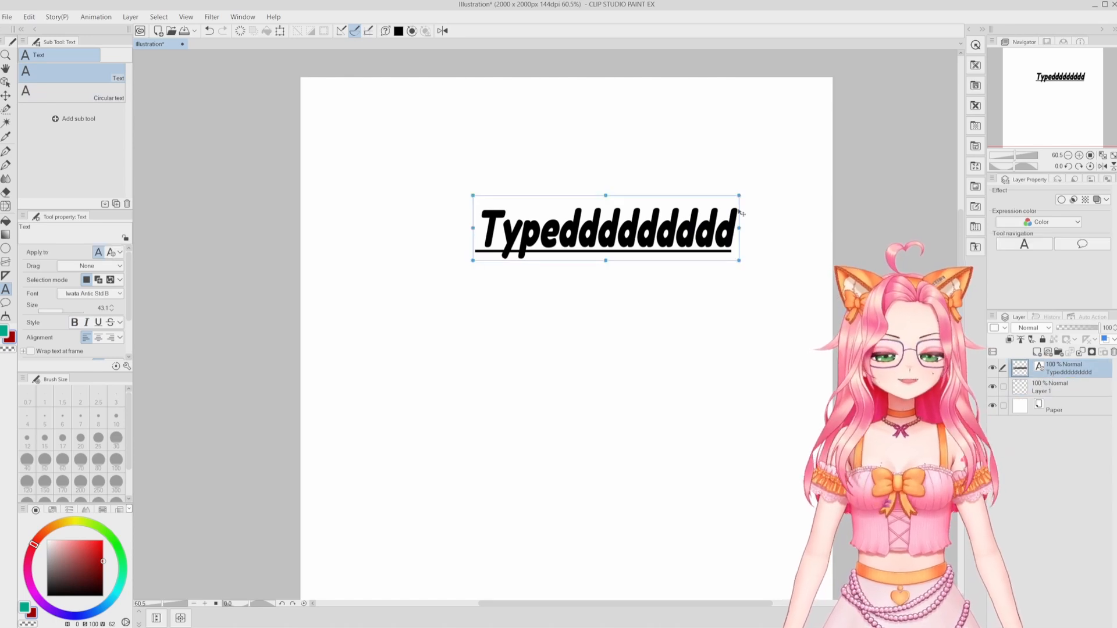
{"action": "left_click", "coordinate": [690, 228]}
{"action": "key", "text": "BackSpace"}
{"action": "key", "text": "BackSpace"}
{"action": "key", "text": "BackSpace"}
{"action": "key", "text": "BackSpace"}
{"action": "key", "text": "BackSpace"}
{"action": "key", "text": "BackSpace"}
{"action": "key", "text": "BackSpace"}
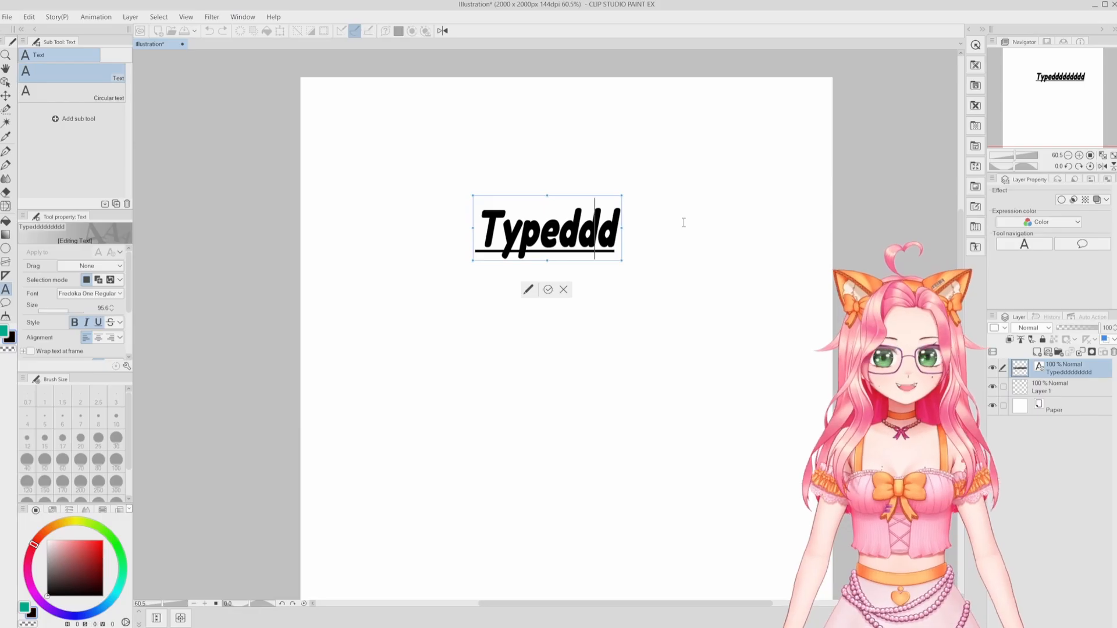
{"action": "key", "text": "BackSpace"}
{"action": "key", "text": "BackSpace"}
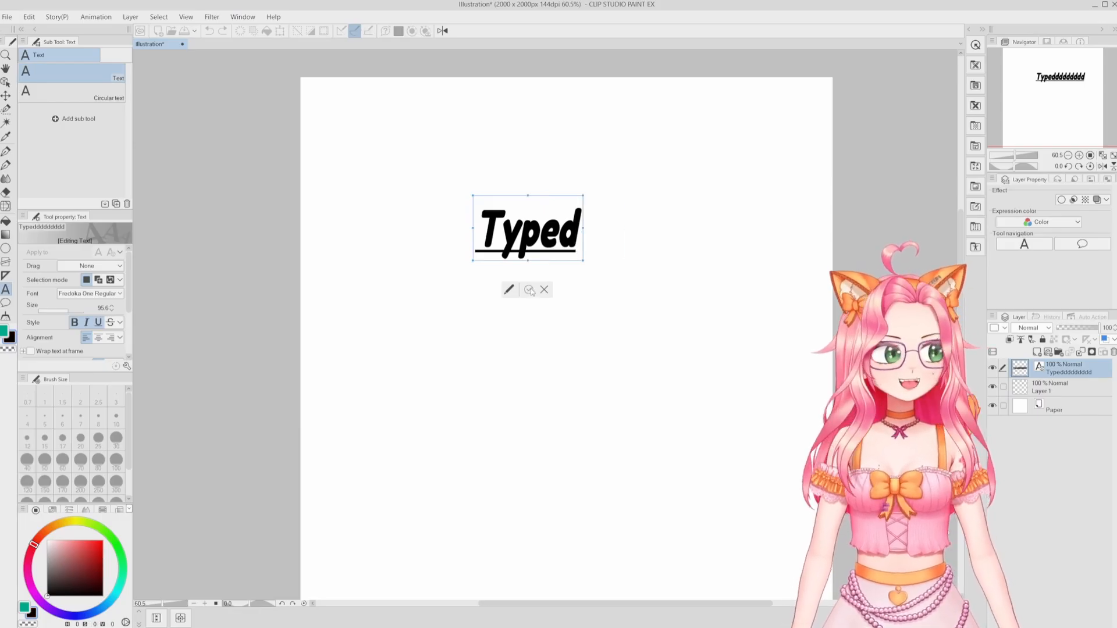
{"action": "left_click", "coordinate": [529, 289]}
Step: From Layer 1, add circular text reading "Circular tool" just beside the word "Typed"
{"action": "left_click", "coordinate": [1084, 391]}
{"action": "left_click", "coordinate": [70, 93]}
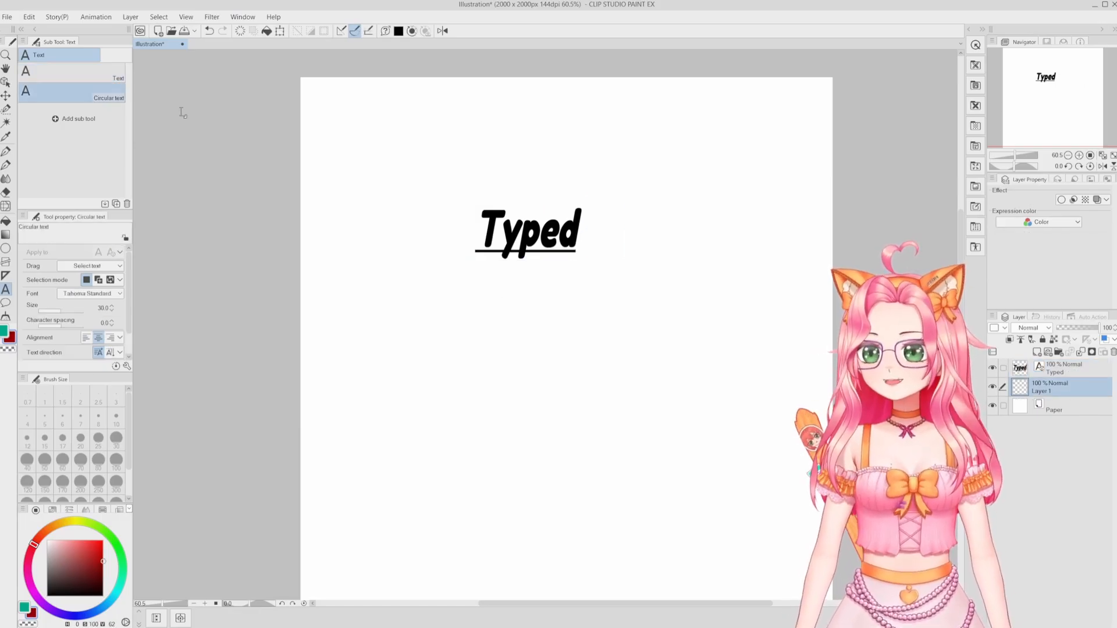
{"action": "left_click", "coordinate": [463, 204]}
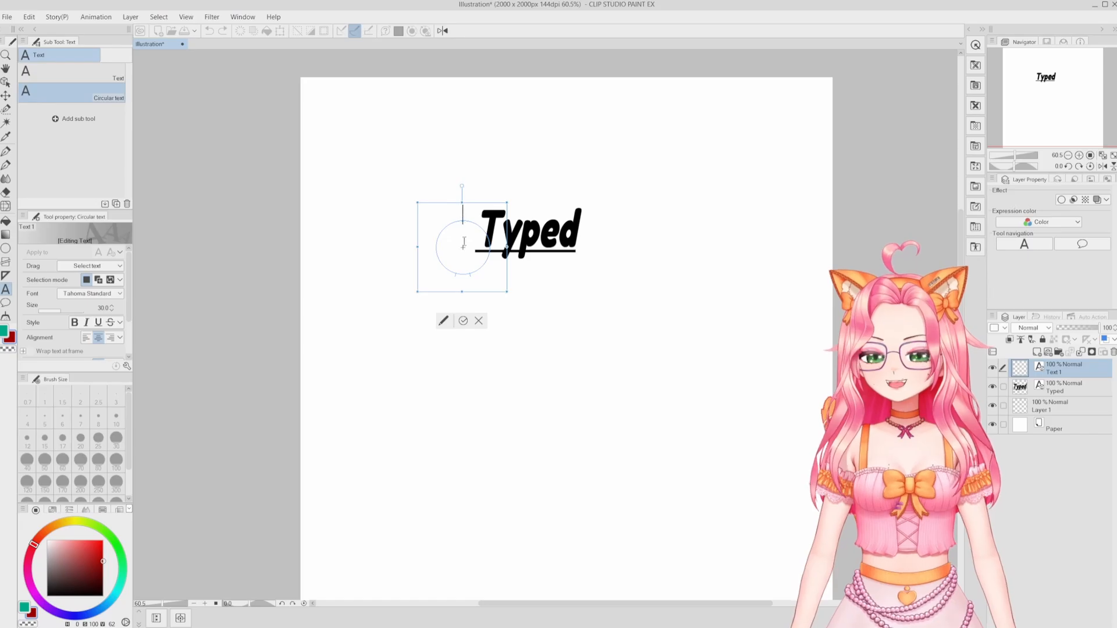
{"action": "type", "text": "Cir"}
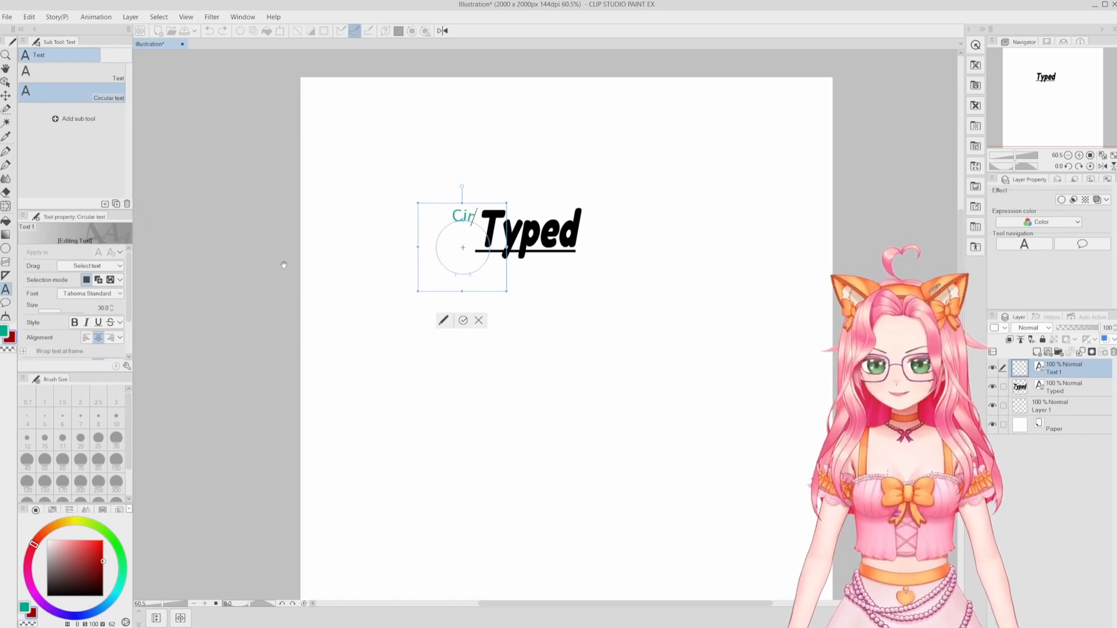
{"action": "type", "text": "cular Too"}
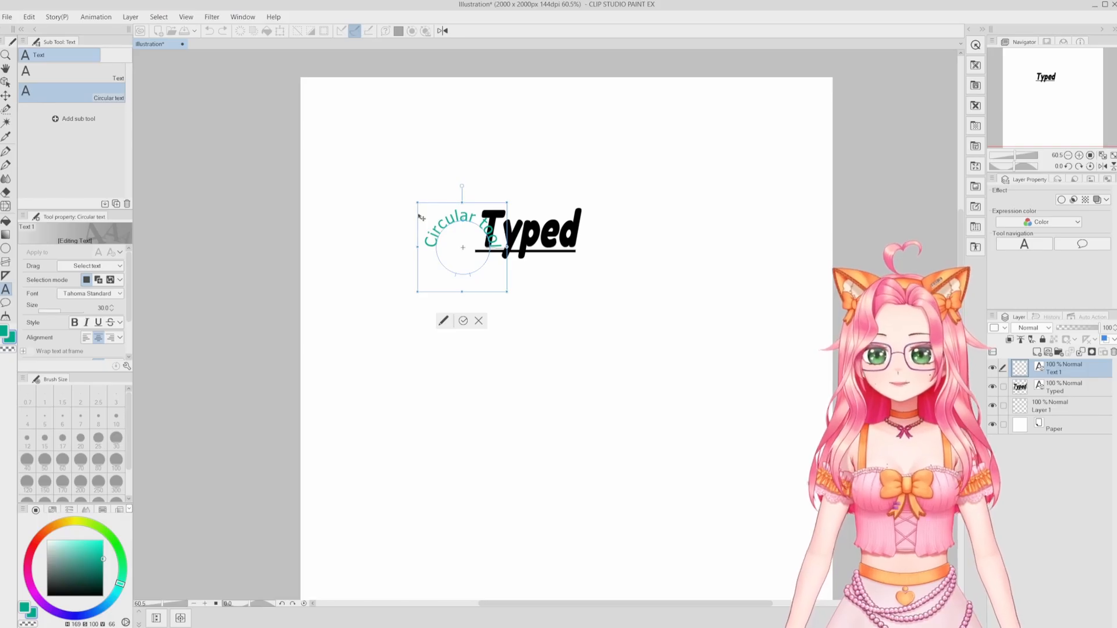
Step: Move the circular text below "Typed" and enlarge its guide circle to fill the middle of the canvas
{"action": "left_click_drag", "start_coordinate": [420, 217], "coordinate": [492, 321]}
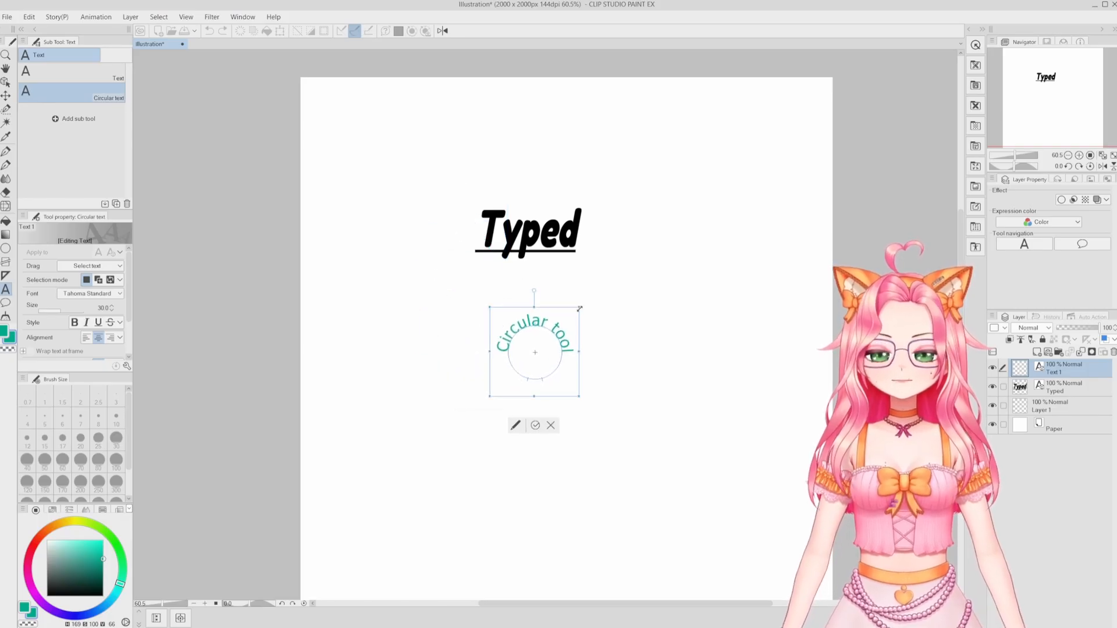
{"action": "left_click_drag", "start_coordinate": [579, 308], "coordinate": [772, 290]}
{"action": "left_click_drag", "start_coordinate": [456, 165], "coordinate": [402, 294]}
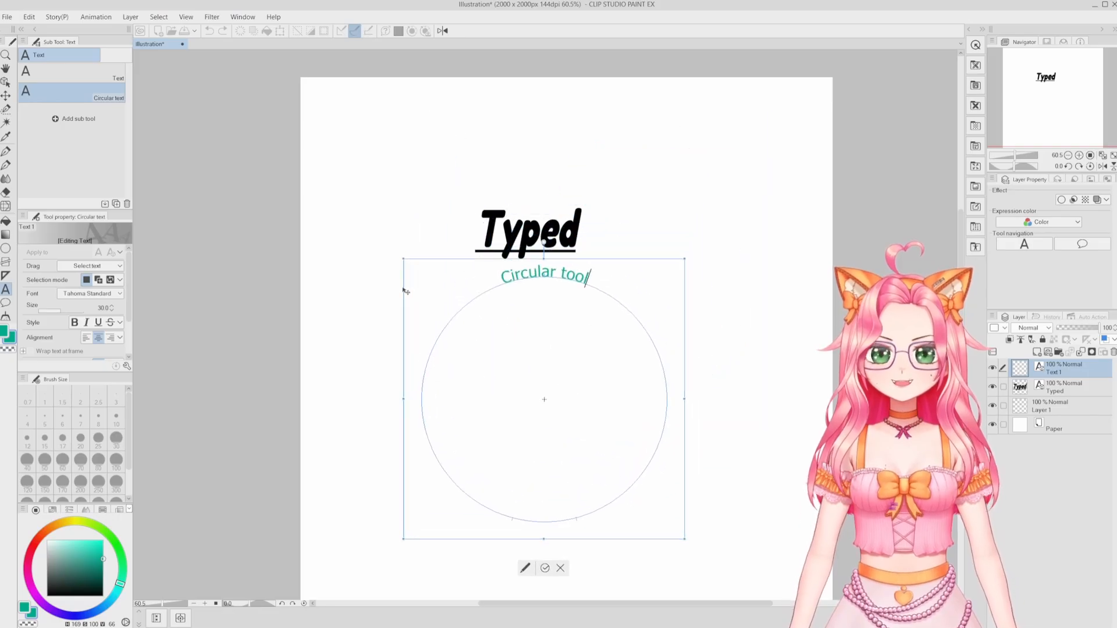
Step: Select all of the "Circular tool" text and adjust its font size
{"action": "left_click", "coordinate": [69, 313]}
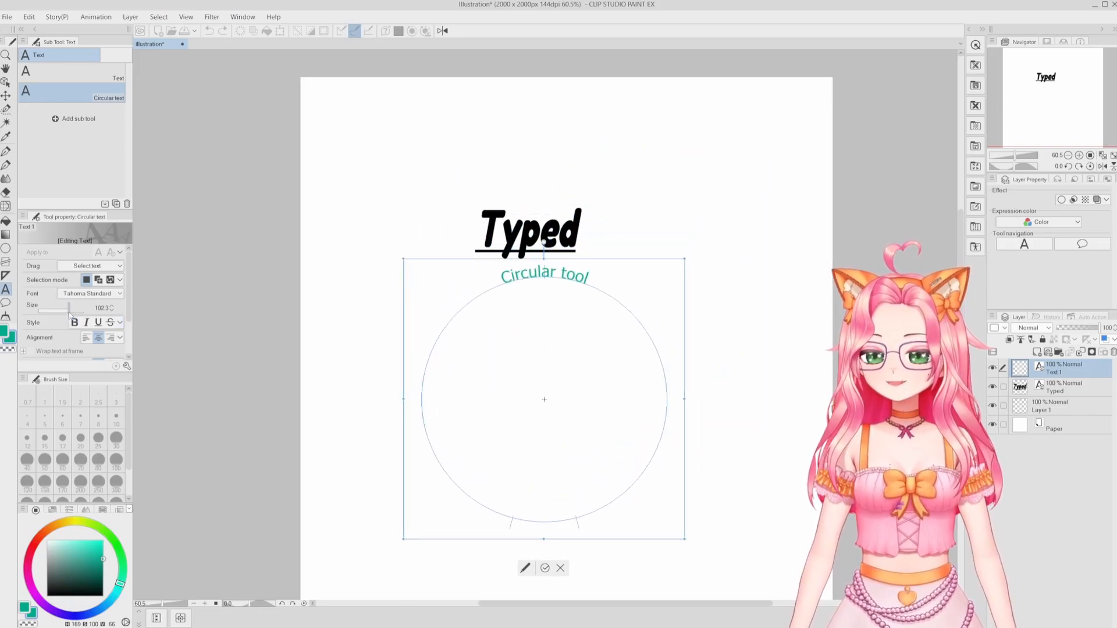
{"action": "left_click", "coordinate": [58, 310]}
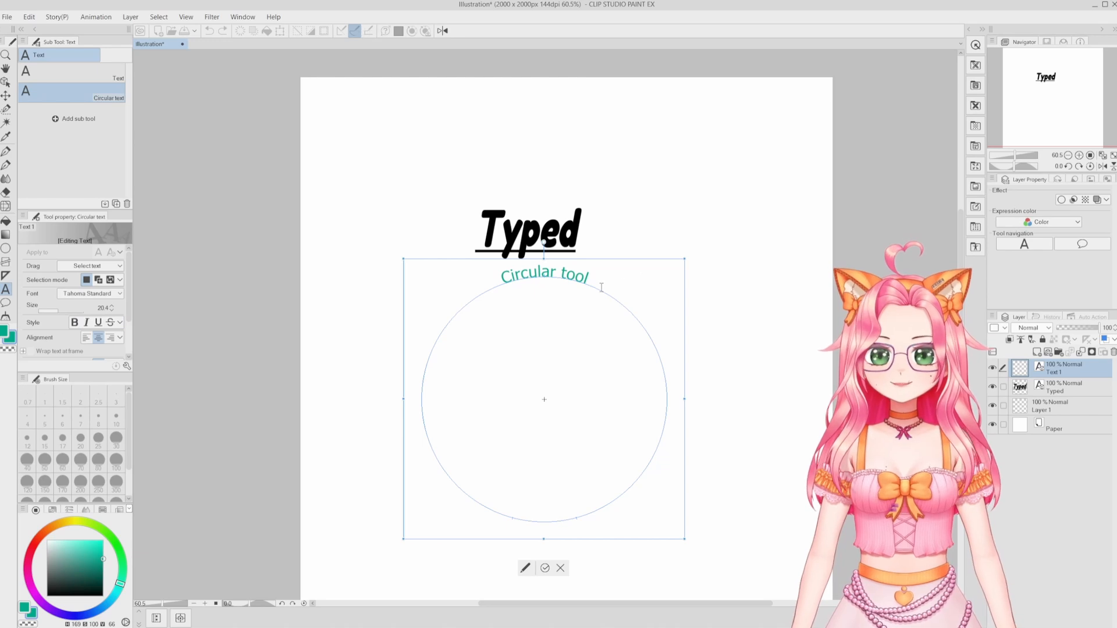
{"action": "left_click_drag", "start_coordinate": [588, 279], "coordinate": [509, 278]}
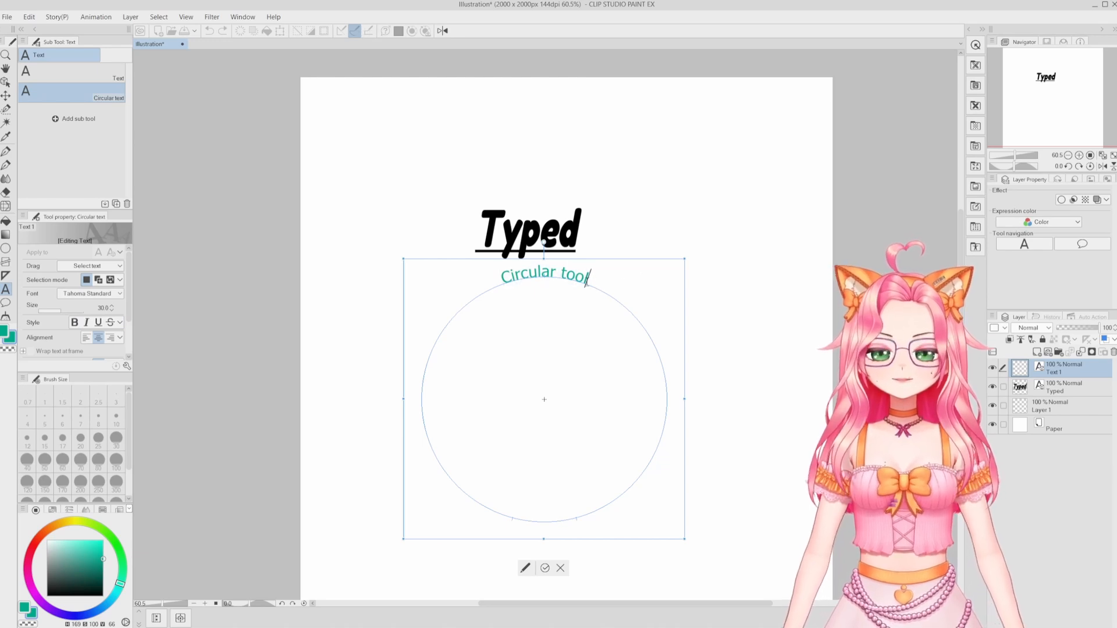
{"action": "key", "text": "ctrl+a"}
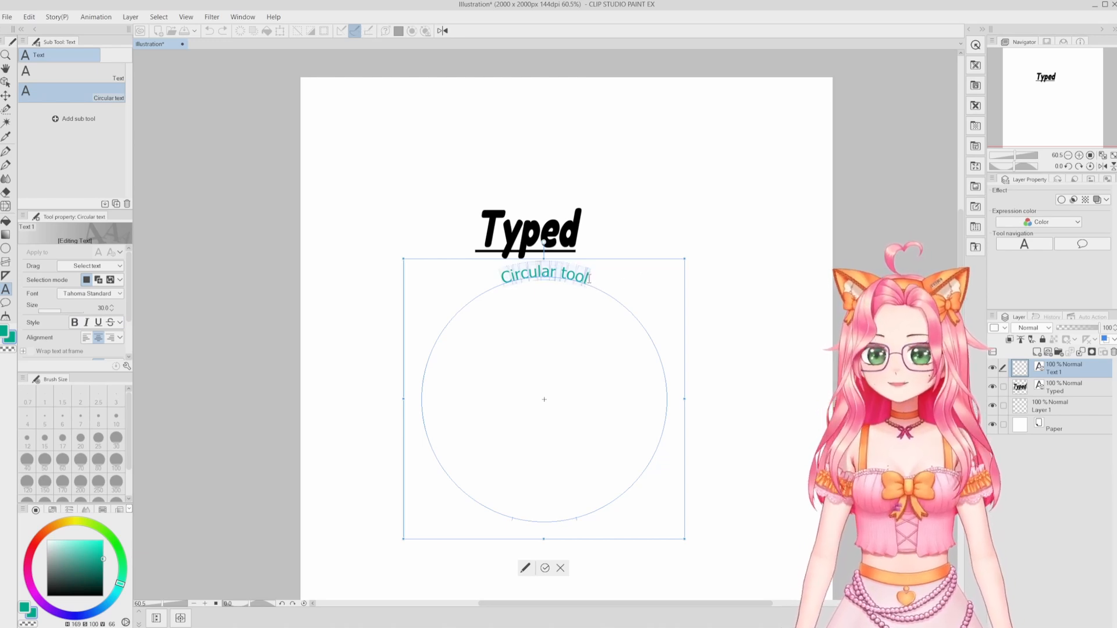
{"action": "left_click_drag", "start_coordinate": [76, 311], "coordinate": [70, 311]}
{"action": "left_click_drag", "start_coordinate": [616, 217], "coordinate": [606, 120]}
Step: Set the drawing color to black and draw a wide rounded speech balloon in the upper part of the canvas
{"action": "left_click", "coordinate": [6, 303]}
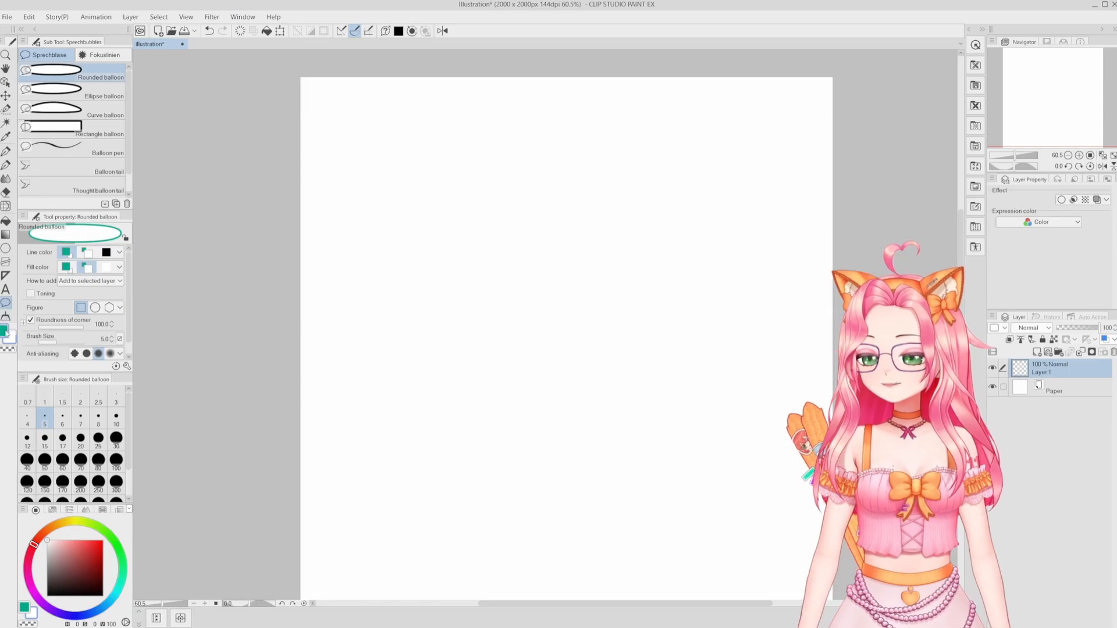
{"action": "left_click", "coordinate": [24, 606]}
{"action": "left_click", "coordinate": [48, 595]}
{"action": "left_click_drag", "start_coordinate": [406, 127], "coordinate": [666, 280]}
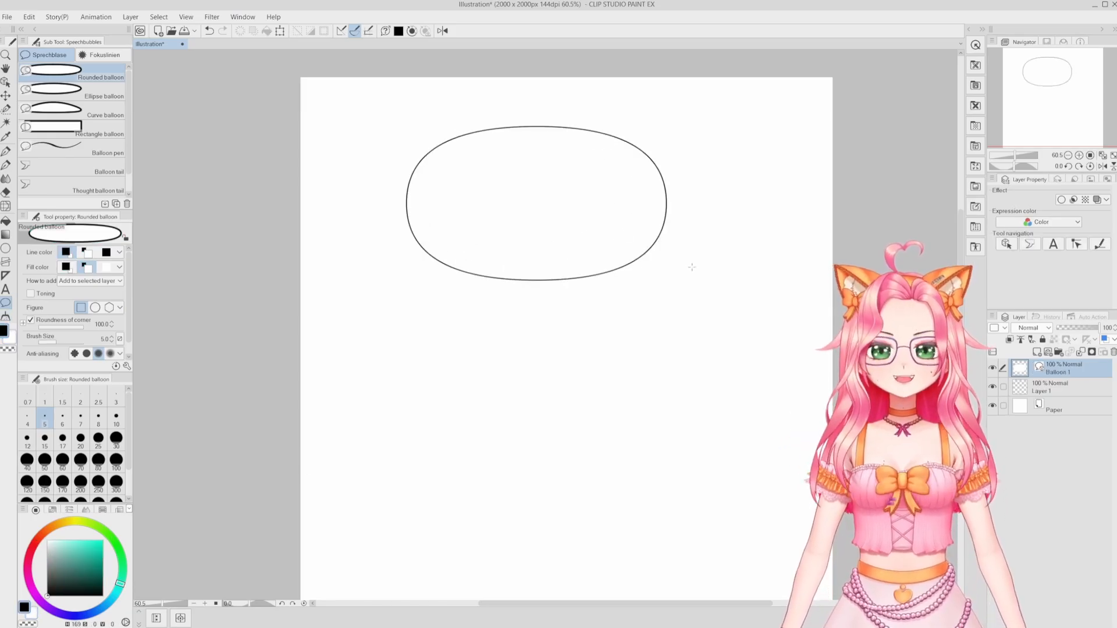
Step: Add circular text reading "Type in texxt" inside the rounded balloon
{"action": "key", "text": "t"}
{"action": "left_click", "coordinate": [536, 203]}
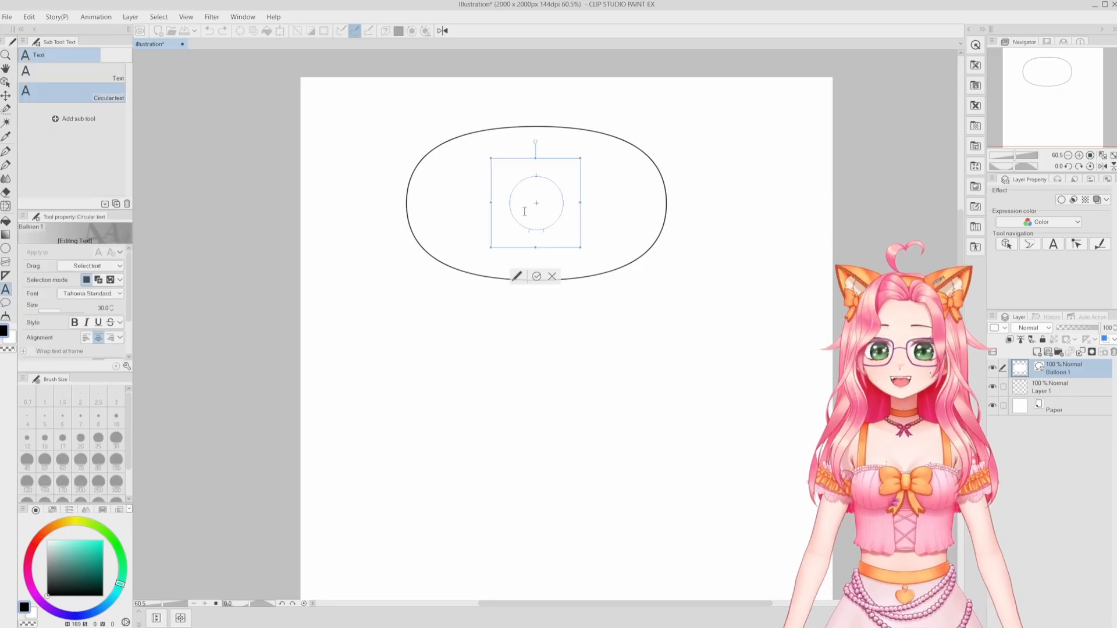
{"action": "type", "text": "Type in texxt"}
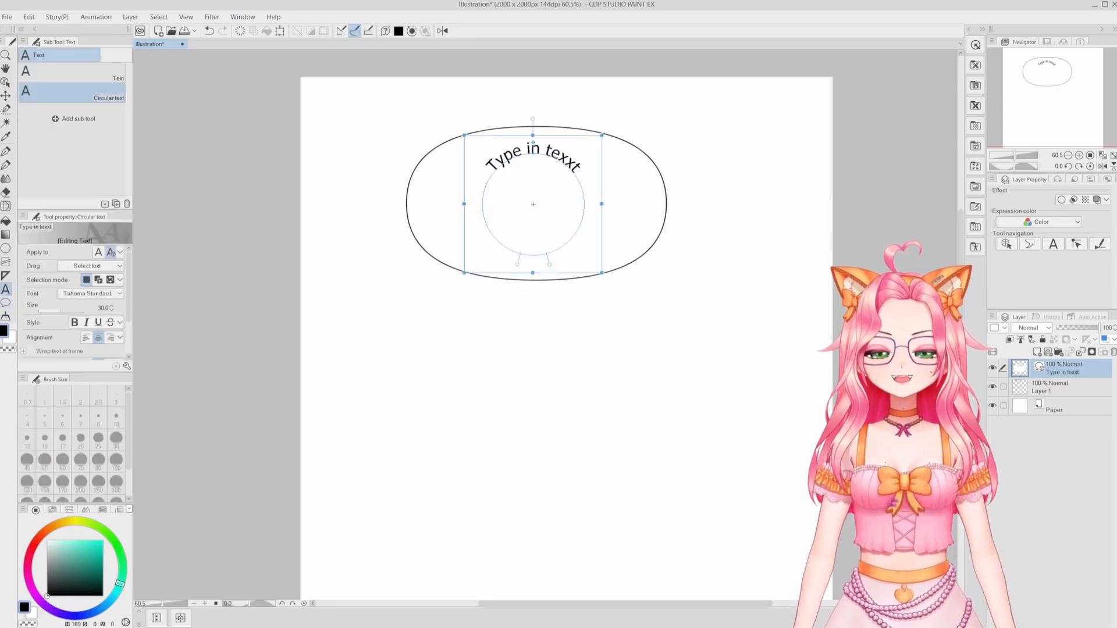
{"action": "left_click", "coordinate": [1077, 374]}
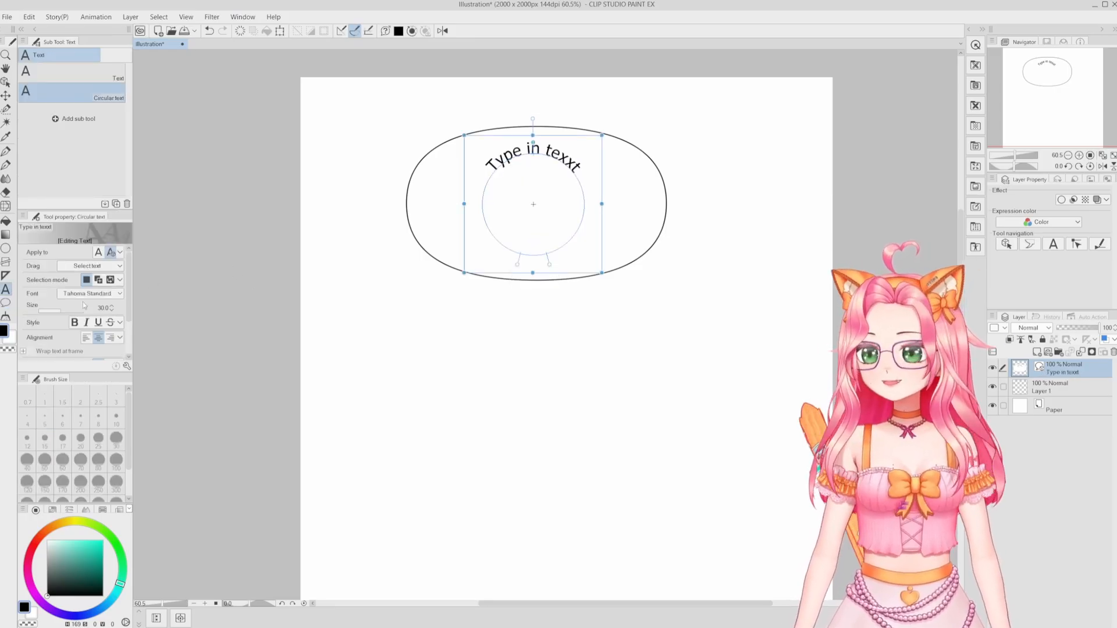
Step: Draw a freehand balloon with the Balloon pen below the rounded one, and undo back to a blank canvas
{"action": "left_click", "coordinate": [6, 301]}
{"action": "left_click", "coordinate": [72, 148]}
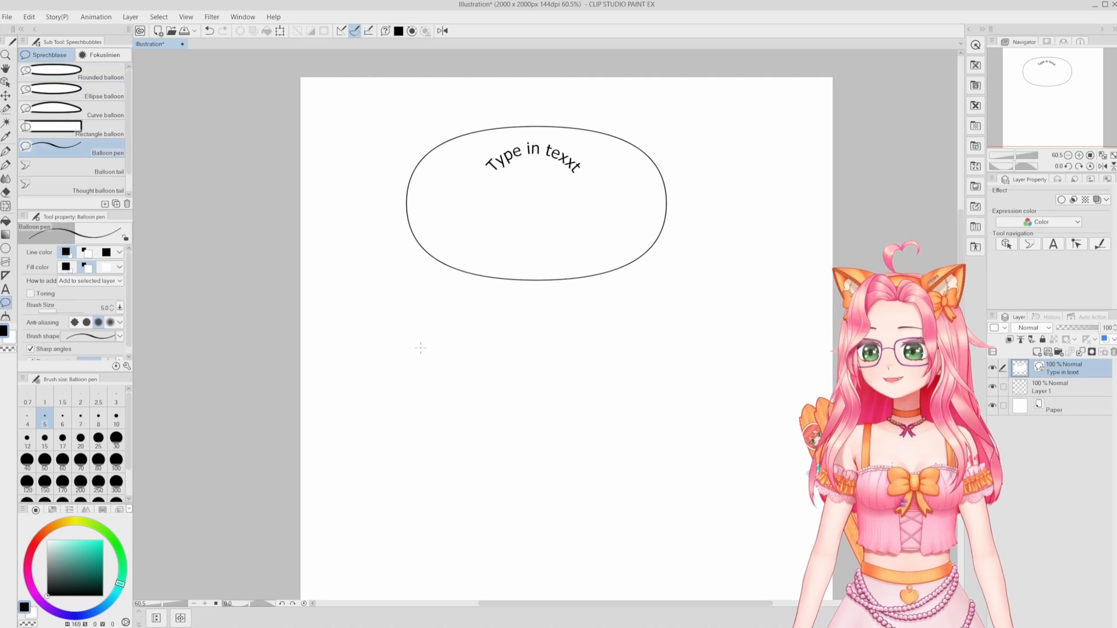
{"action": "mouse_move", "coordinate": [343, 426]}
{"action": "left_mouse_down"}
{"action": "mouse_move", "coordinate": [463, 415]}
{"action": "mouse_move", "coordinate": [498, 335]}
{"action": "mouse_move", "coordinate": [653, 295]}
{"action": "mouse_move", "coordinate": [691, 462]}
{"action": "mouse_move", "coordinate": [516, 503]}
{"action": "mouse_move", "coordinate": [388, 464]}
{"action": "mouse_move", "coordinate": [343, 432]}
{"action": "left_mouse_up"}
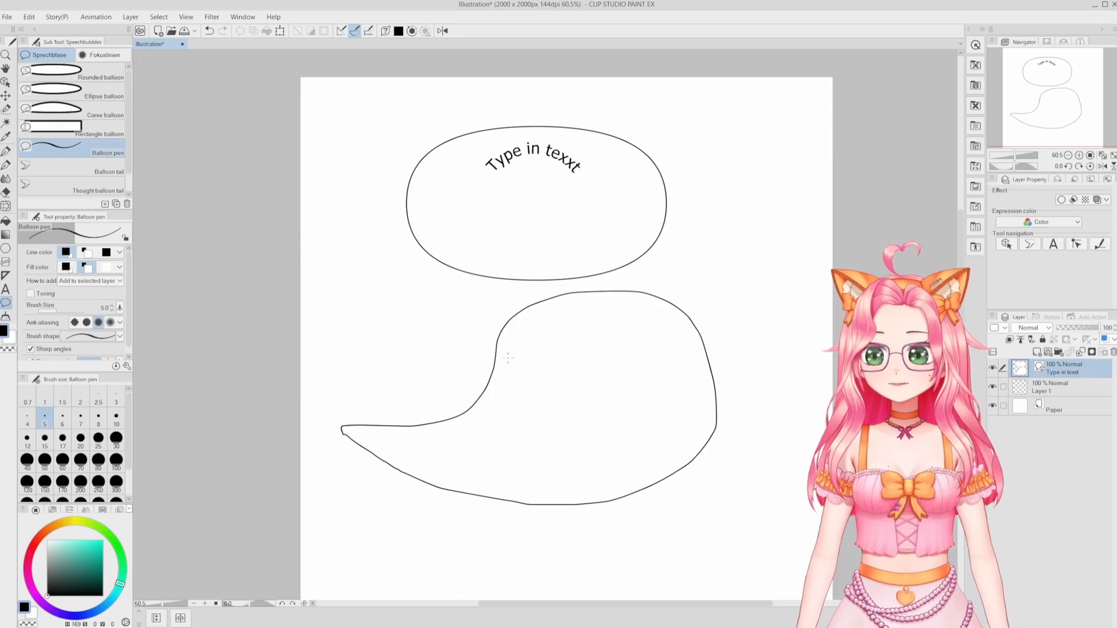
{"action": "key", "text": "ctrl+z"}
{"action": "key", "text": "ctrl+z"}
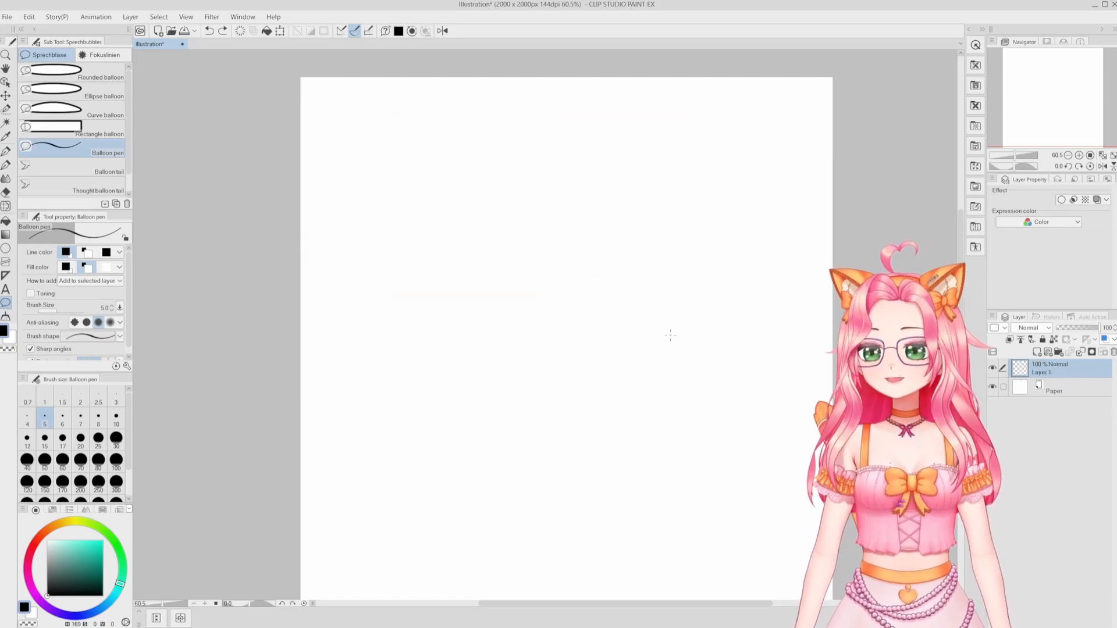
Step: Draw a large freehand balloon with the Balloon pen and add a straight tail at its lower left
{"action": "mouse_move", "coordinate": [631, 177]}
{"action": "left_mouse_down"}
{"action": "mouse_move", "coordinate": [489, 201]}
{"action": "mouse_move", "coordinate": [715, 303]}
{"action": "mouse_move", "coordinate": [715, 317]}
{"action": "left_mouse_up"}
{"action": "left_click", "coordinate": [71, 166]}
{"action": "left_click_drag", "start_coordinate": [461, 378], "coordinate": [374, 463]}
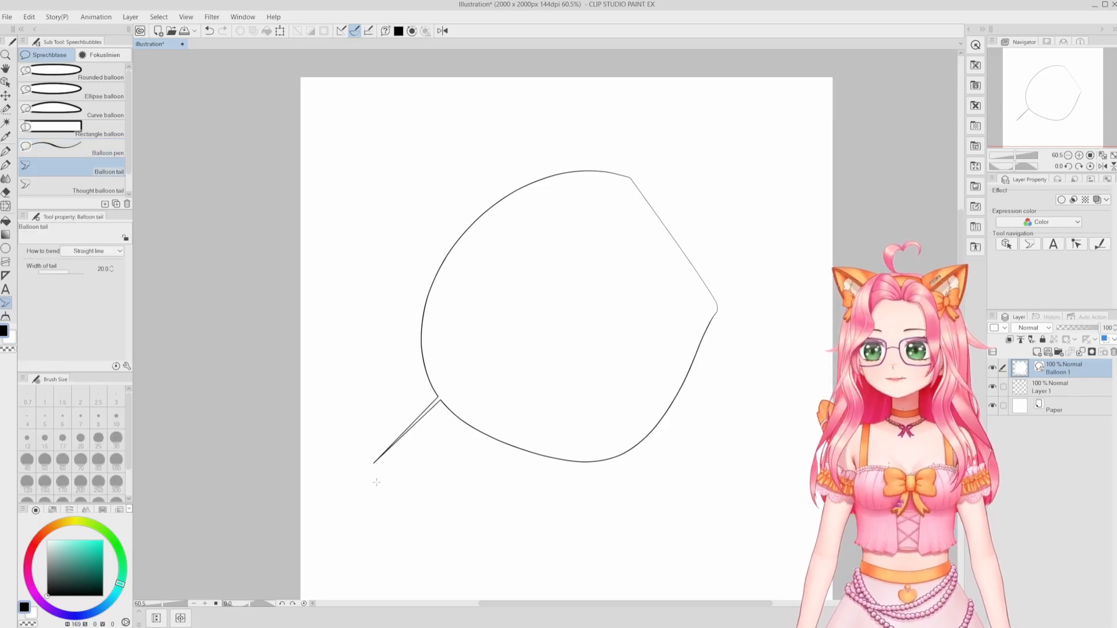
Step: Add rounded balloons overlapping the large balloon's upper left and right, and run a straight tail from the upper-left one to the existing tail's tip
{"action": "left_click", "coordinate": [64, 72]}
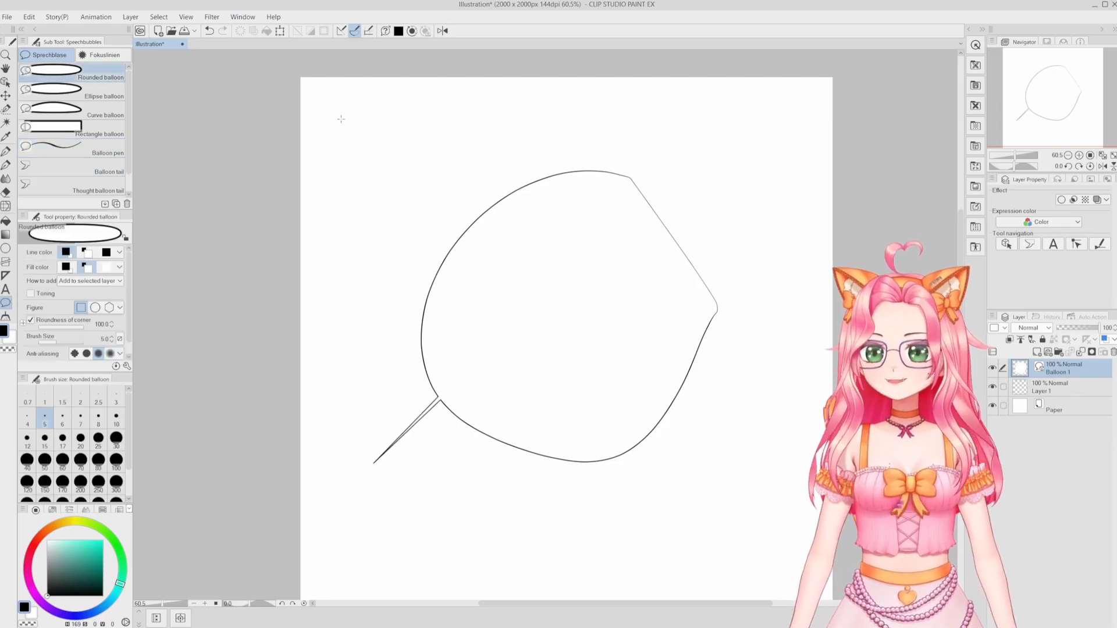
{"action": "left_click_drag", "start_coordinate": [341, 118], "coordinate": [550, 222]}
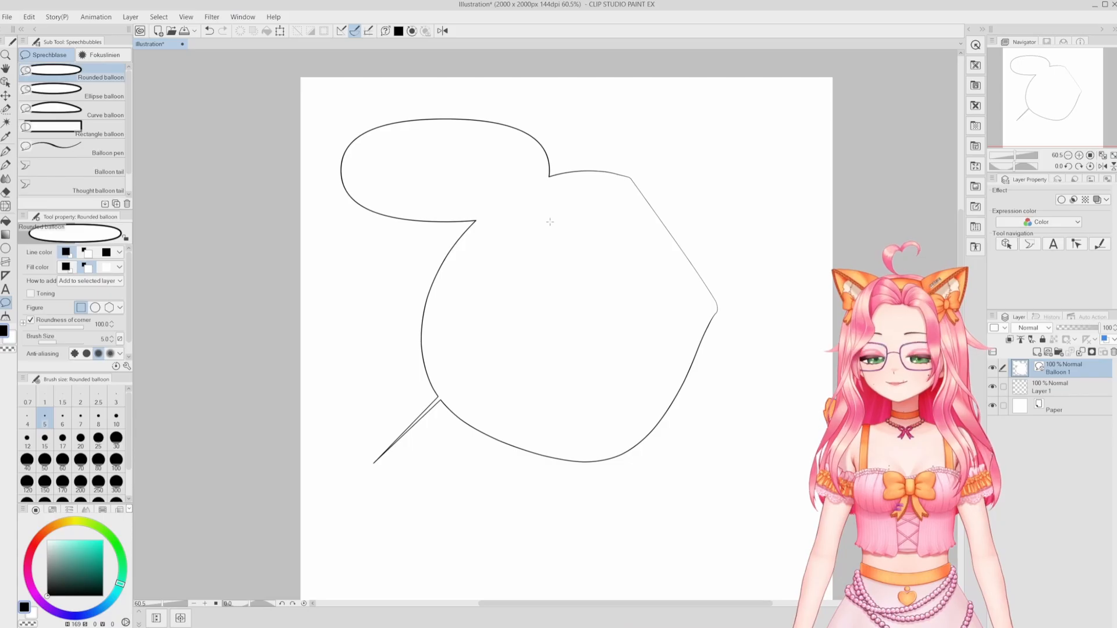
{"action": "left_click", "coordinate": [71, 171]}
{"action": "left_click_drag", "start_coordinate": [388, 201], "coordinate": [370, 463]}
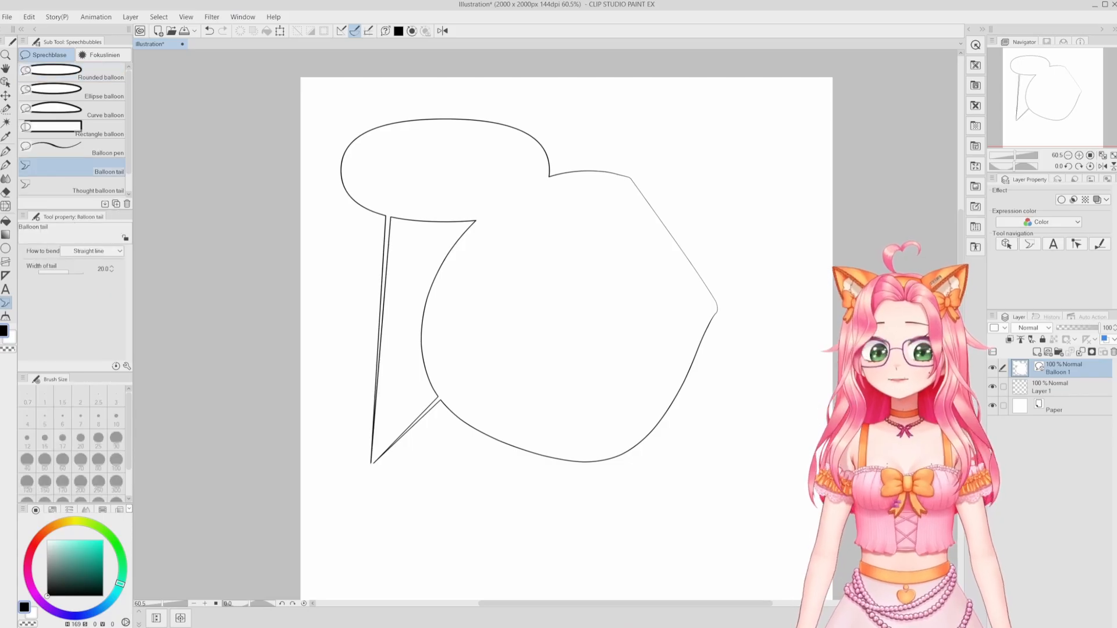
{"action": "left_click", "coordinate": [72, 72]}
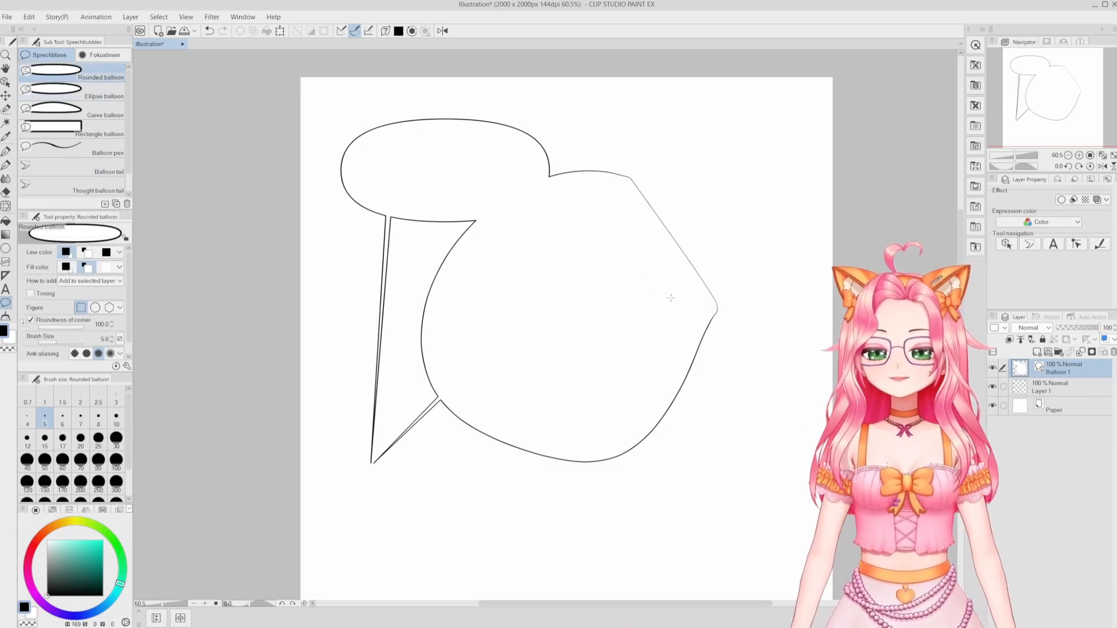
{"action": "left_click_drag", "start_coordinate": [624, 278], "coordinate": [823, 384]}
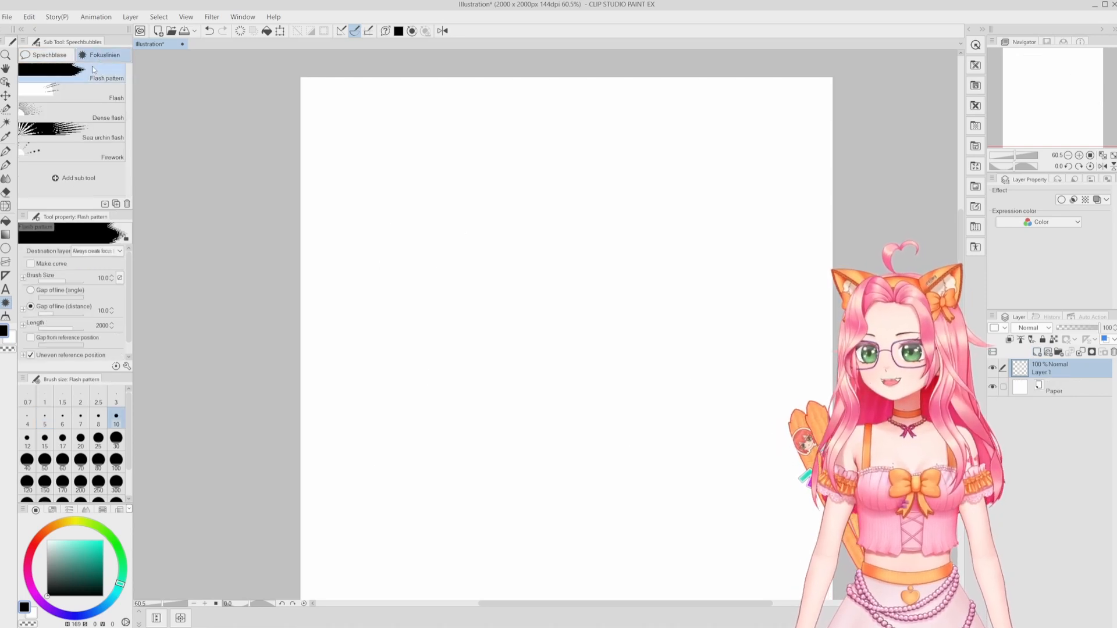
Step: Try the focus-line brushes from Flash pattern to Firework on the blank canvas and undo the results
{"action": "left_click_drag", "start_coordinate": [521, 285], "coordinate": [612, 351]}
{"action": "scroll", "coordinate": [562, 322], "scroll_direction": "up", "scroll_amount": 5}
{"action": "left_click_drag", "start_coordinate": [417, 154], "coordinate": [722, 599]}
{"action": "scroll", "coordinate": [722, 445], "scroll_direction": "down", "scroll_amount": 8}
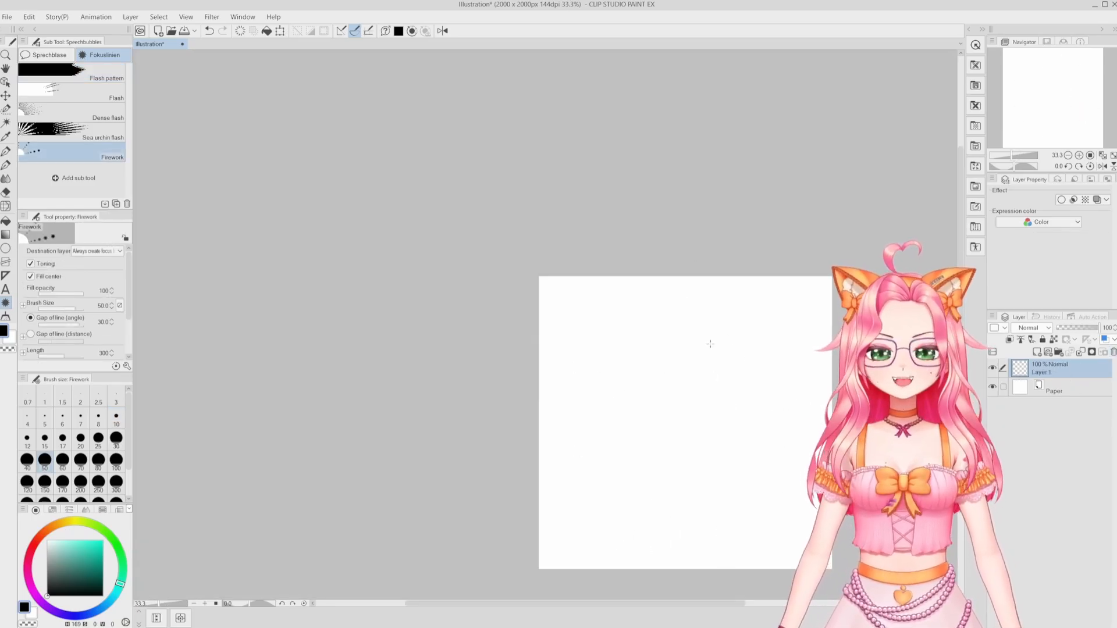
{"action": "key", "text": "p"}
{"action": "scroll", "coordinate": [697, 430], "scroll_direction": "up", "scroll_amount": 1}
{"action": "left_click", "coordinate": [5, 302]}
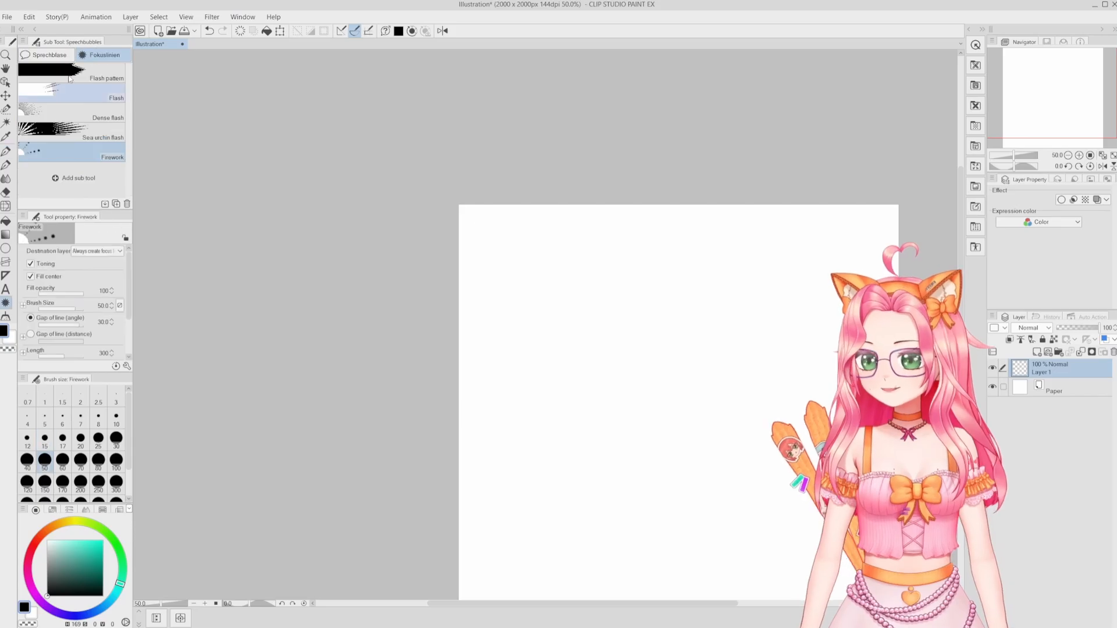
{"action": "left_click", "coordinate": [47, 55]}
{"action": "left_click", "coordinate": [5, 316]}
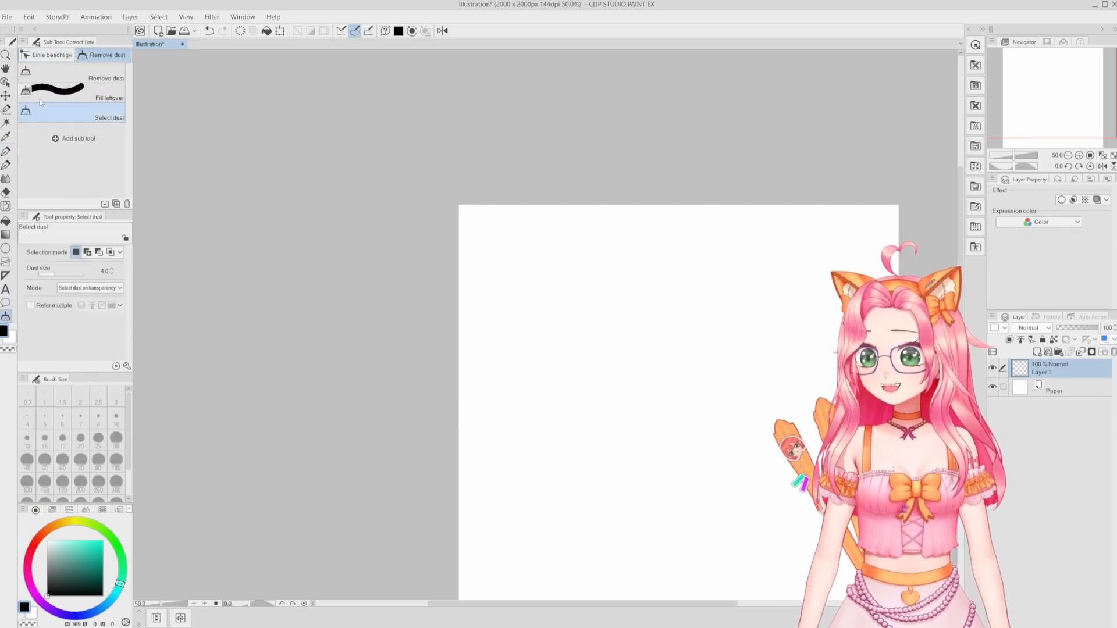
{"action": "left_click", "coordinate": [46, 55]}
Step: Draw a thin diagonal line with the YOTTI GPEN at size 15 and a thick one beside it at size 80
{"action": "key", "text": "p"}
{"action": "left_click_drag", "start_coordinate": [803, 422], "coordinate": [736, 398]}
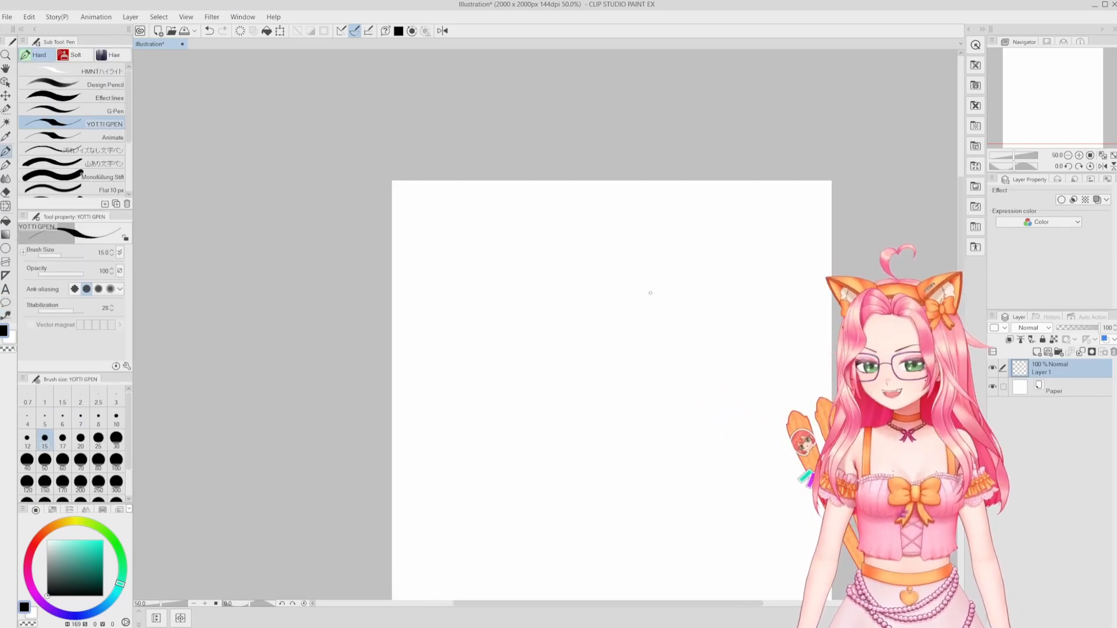
{"action": "left_click_drag", "start_coordinate": [618, 262], "coordinate": [487, 420]}
{"action": "left_click_drag", "start_coordinate": [503, 526], "coordinate": [703, 244]}
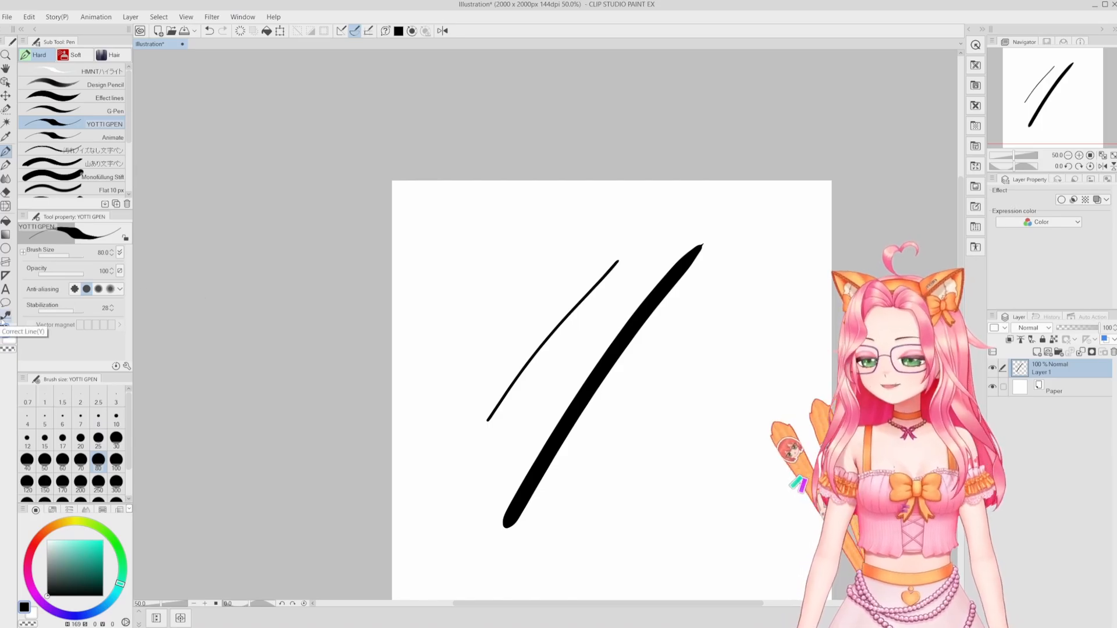
Step: Thicken the thin line with Adjust line width, using a thicken amount of 0.1 and a brush size of 60
{"action": "left_click", "coordinate": [5, 316]}
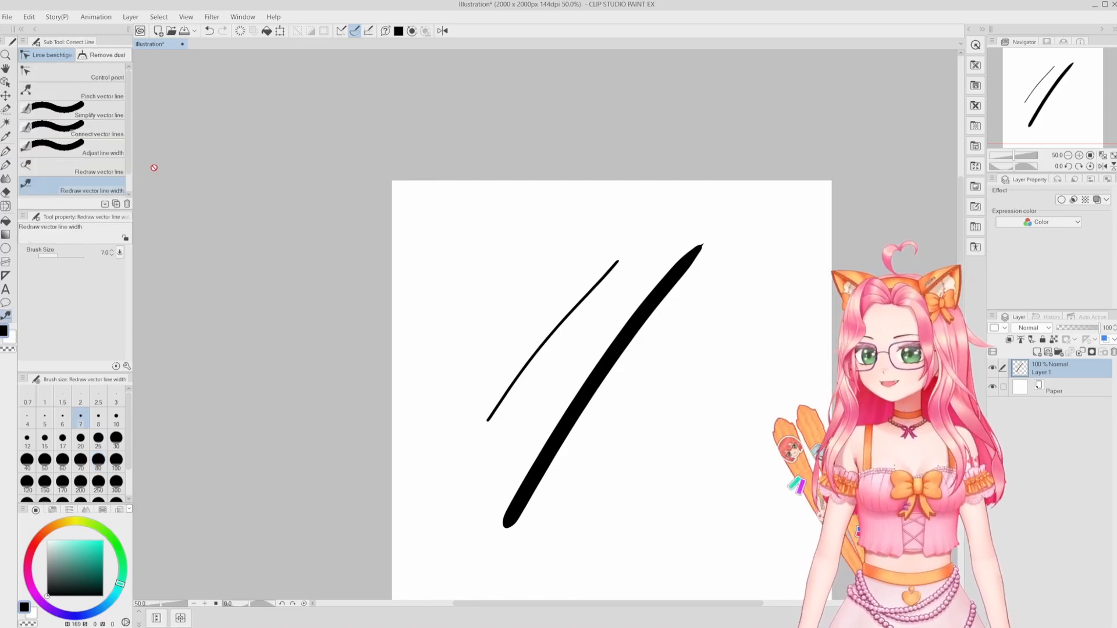
{"action": "left_click", "coordinate": [94, 154]}
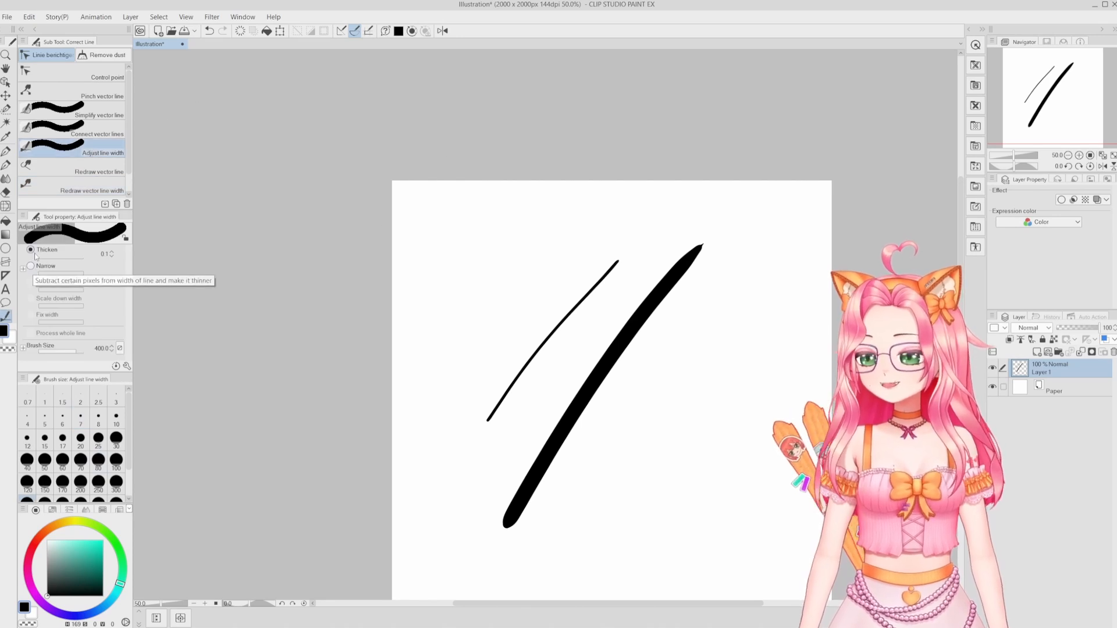
{"action": "key", "text": "bracketleft"}
{"action": "key", "text": "bracketleft"}
{"action": "key", "text": "bracketleft"}
{"action": "key", "text": "bracketleft"}
{"action": "key", "text": "bracketleft"}
{"action": "key", "text": "bracketleft"}
{"action": "key", "text": "bracketleft"}
{"action": "key", "text": "bracketleft"}
{"action": "key", "text": "bracketleft"}
{"action": "key", "text": "bracketleft"}
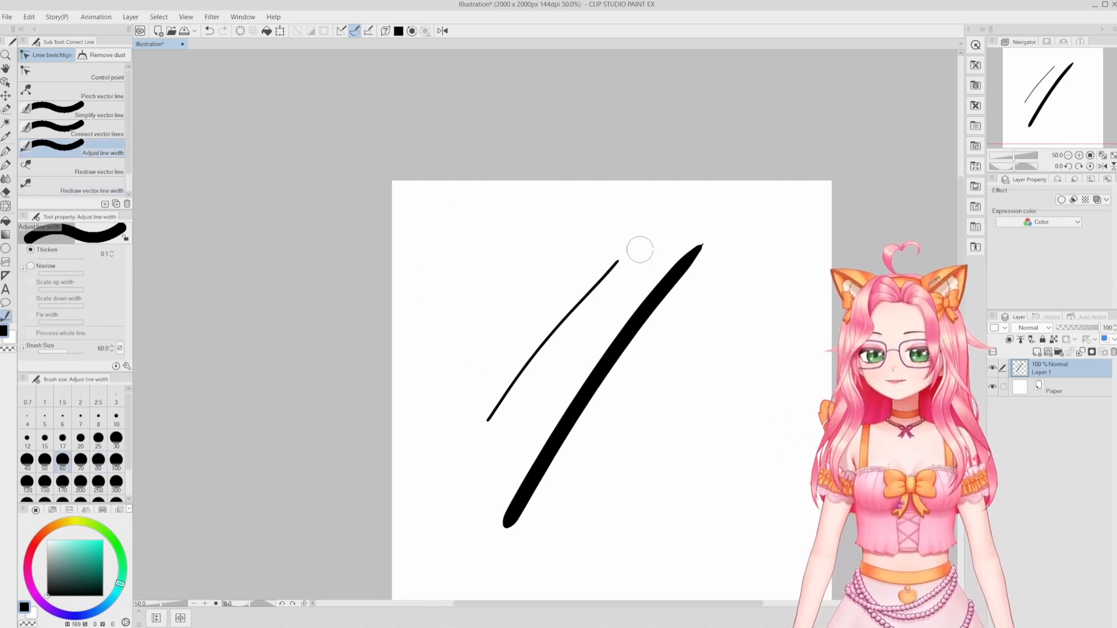
{"action": "left_click_drag", "start_coordinate": [636, 242], "coordinate": [467, 445]}
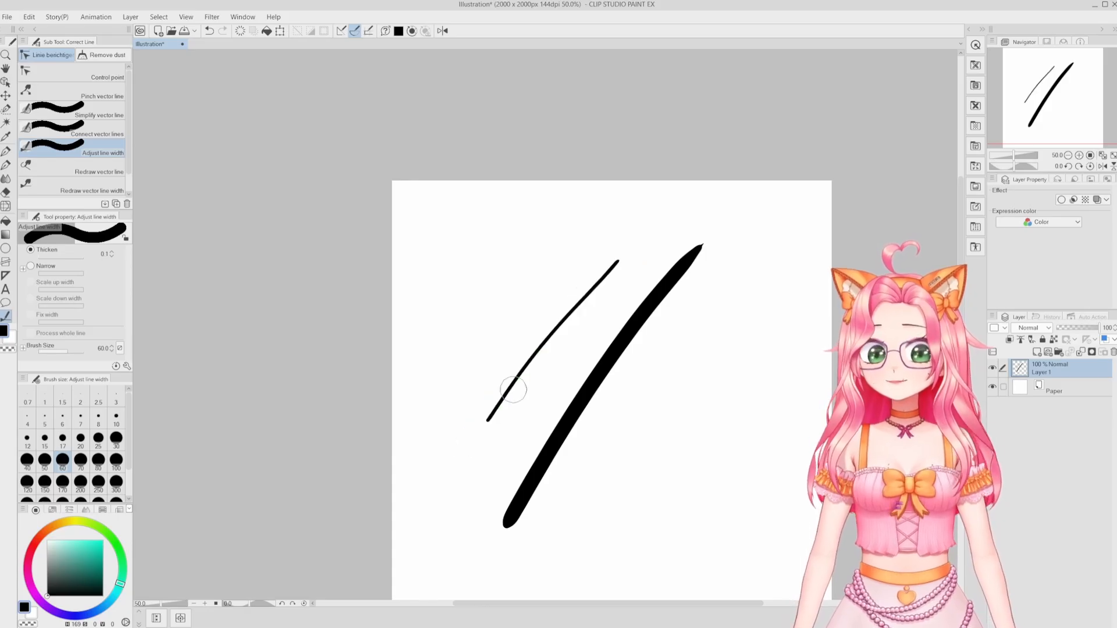
Step: Raise the brush size to 80 and the thicken amount to 10, and brush over the thin line repeatedly to make it very thick
{"action": "key", "text": "bracketright"}
{"action": "key", "text": "bracketright"}
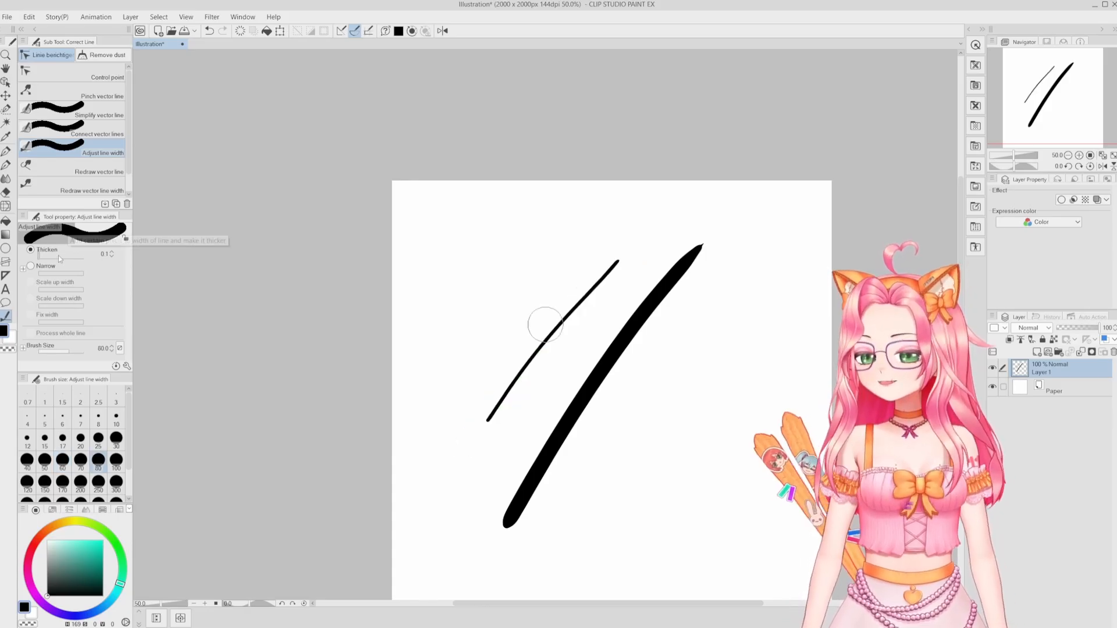
{"action": "left_click_drag", "start_coordinate": [58, 257], "coordinate": [125, 267]}
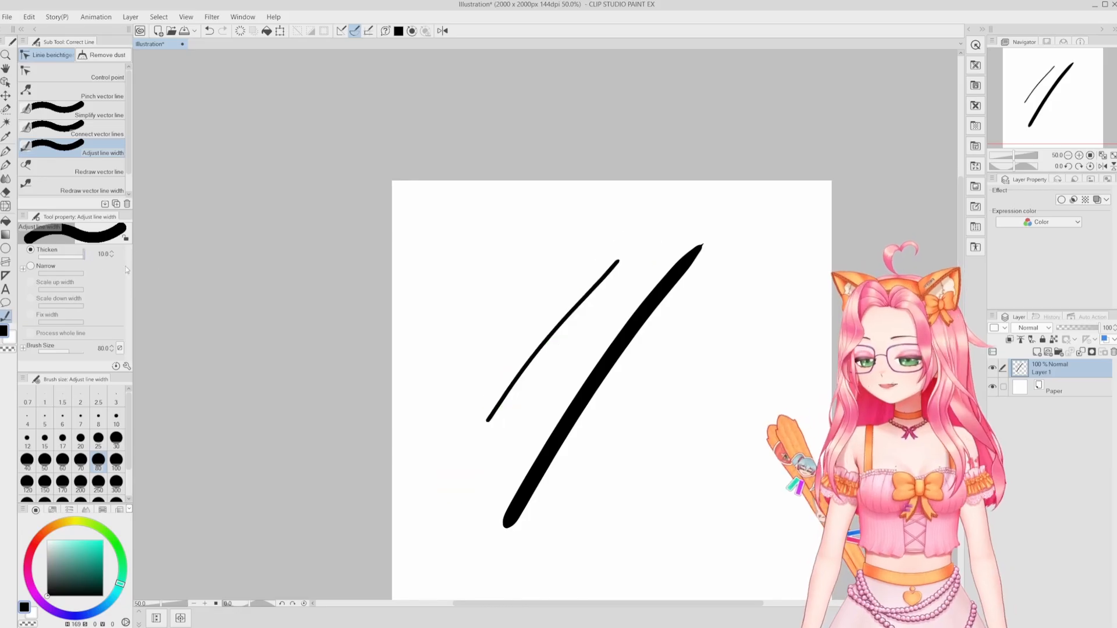
{"action": "mouse_move", "coordinate": [644, 237]}
{"action": "left_mouse_down"}
{"action": "mouse_move", "coordinate": [553, 342]}
{"action": "mouse_move", "coordinate": [463, 481]}
{"action": "left_mouse_up"}
{"action": "mouse_move", "coordinate": [497, 419]}
{"action": "left_mouse_down"}
{"action": "mouse_move", "coordinate": [652, 229]}
{"action": "mouse_move", "coordinate": [463, 468]}
{"action": "left_mouse_up"}
{"action": "left_click_drag", "start_coordinate": [642, 242], "coordinate": [487, 412]}
{"action": "left_click_drag", "start_coordinate": [618, 263], "coordinate": [465, 466]}
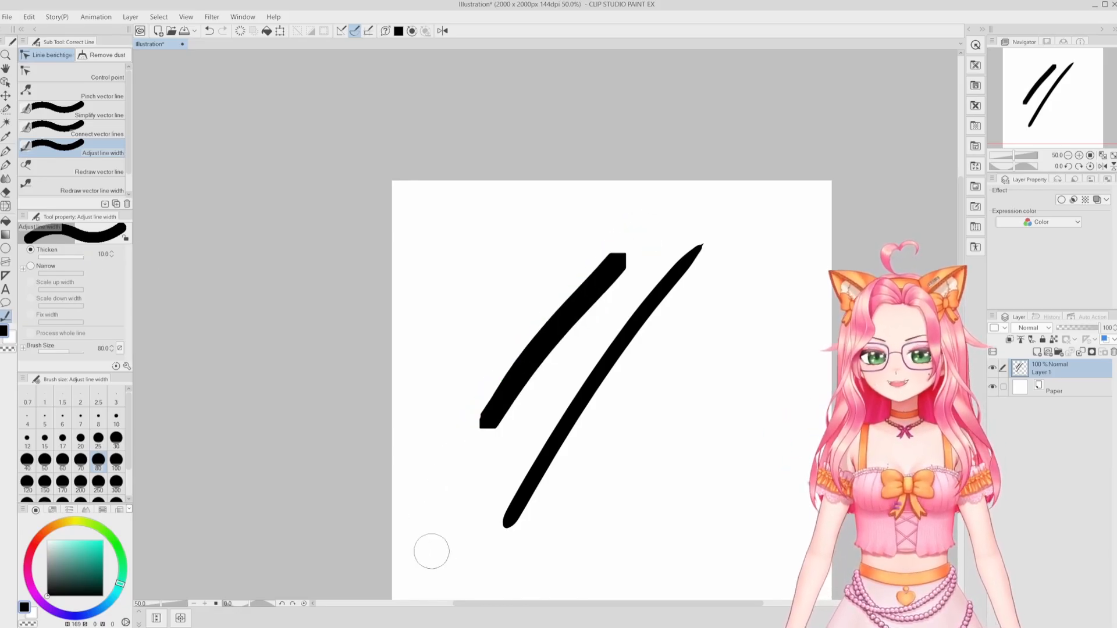
{"action": "left_click_drag", "start_coordinate": [635, 242], "coordinate": [465, 465]}
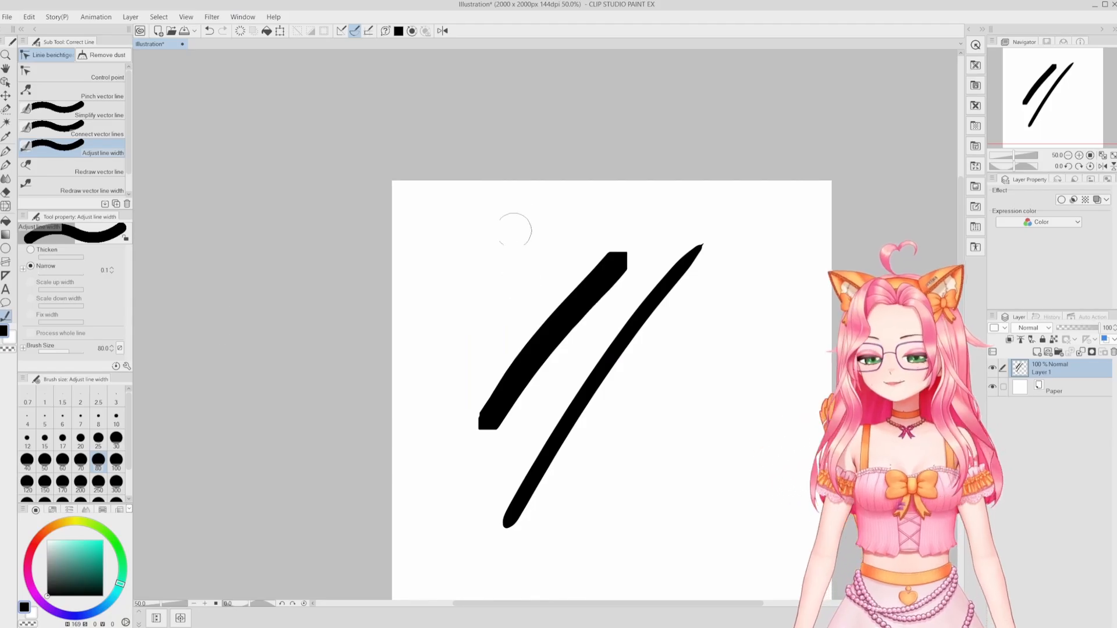
Step: Switch Adjust line width to Narrow with an amount of 2.4 and thin the middle of both lines with crossing strokes
{"action": "mouse_move", "coordinate": [465, 73]}
{"action": "left_mouse_down"}
{"action": "mouse_move", "coordinate": [587, 381]}
{"action": "mouse_move", "coordinate": [661, 466]}
{"action": "mouse_move", "coordinate": [516, 255]}
{"action": "mouse_move", "coordinate": [677, 468]}
{"action": "left_mouse_up"}
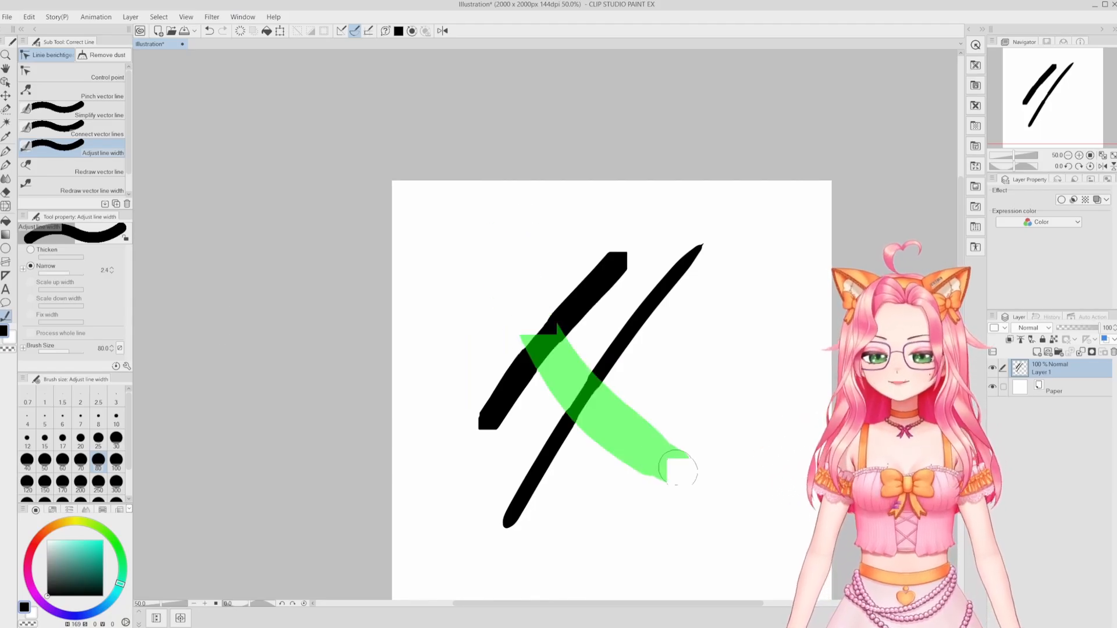
{"action": "mouse_move", "coordinate": [528, 299]}
{"action": "left_mouse_down"}
{"action": "mouse_move", "coordinate": [564, 378]}
{"action": "mouse_move", "coordinate": [666, 461]}
{"action": "left_mouse_up"}
{"action": "left_click_drag", "start_coordinate": [529, 253], "coordinate": [610, 444]}
{"action": "left_click_drag", "start_coordinate": [526, 308], "coordinate": [701, 485]}
{"action": "mouse_move", "coordinate": [524, 245]}
{"action": "left_mouse_down"}
{"action": "mouse_move", "coordinate": [629, 448]}
{"action": "mouse_move", "coordinate": [618, 449]}
{"action": "left_mouse_up"}
Step: Scatter tiny specks around the two lines with the YOTTI GPEN at brush size 1
{"action": "left_click", "coordinate": [88, 54]}
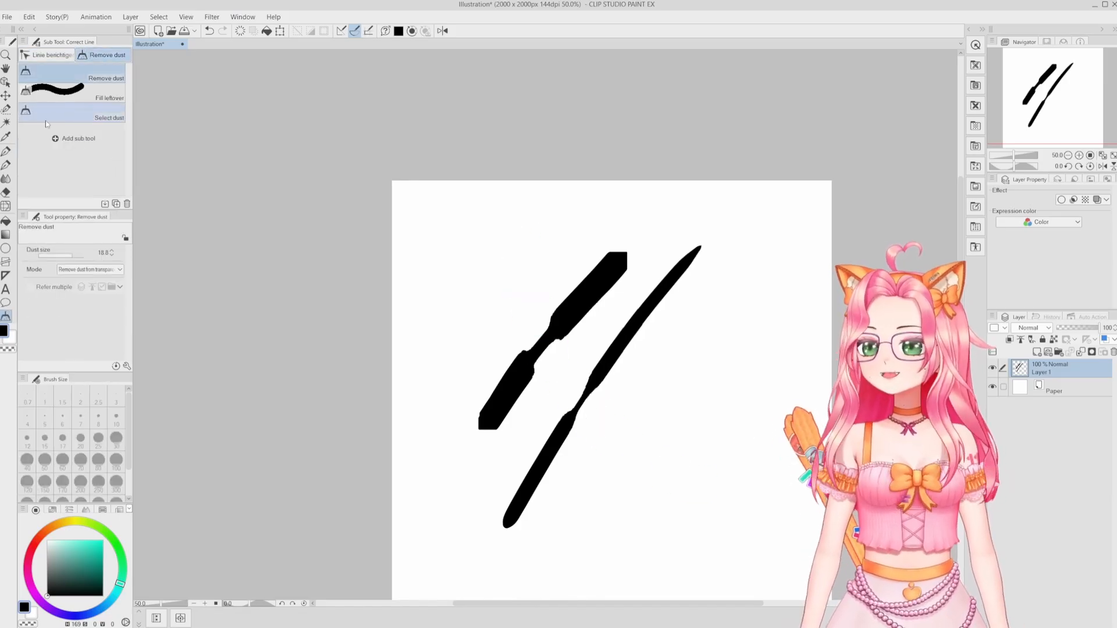
{"action": "key", "text": "p"}
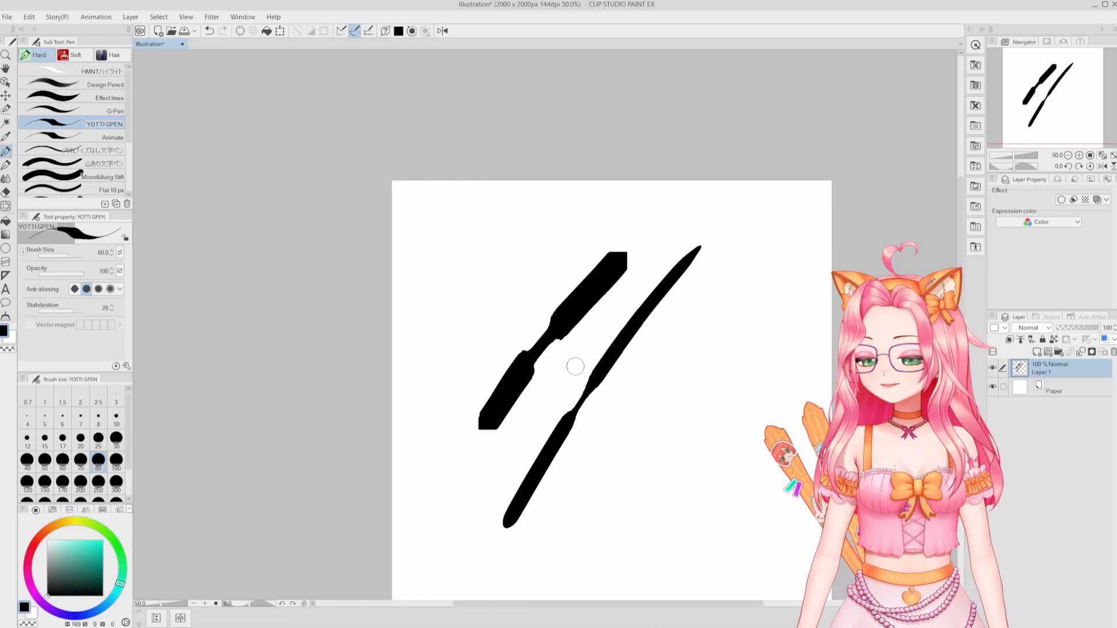
{"action": "left_click", "coordinate": [53, 389]}
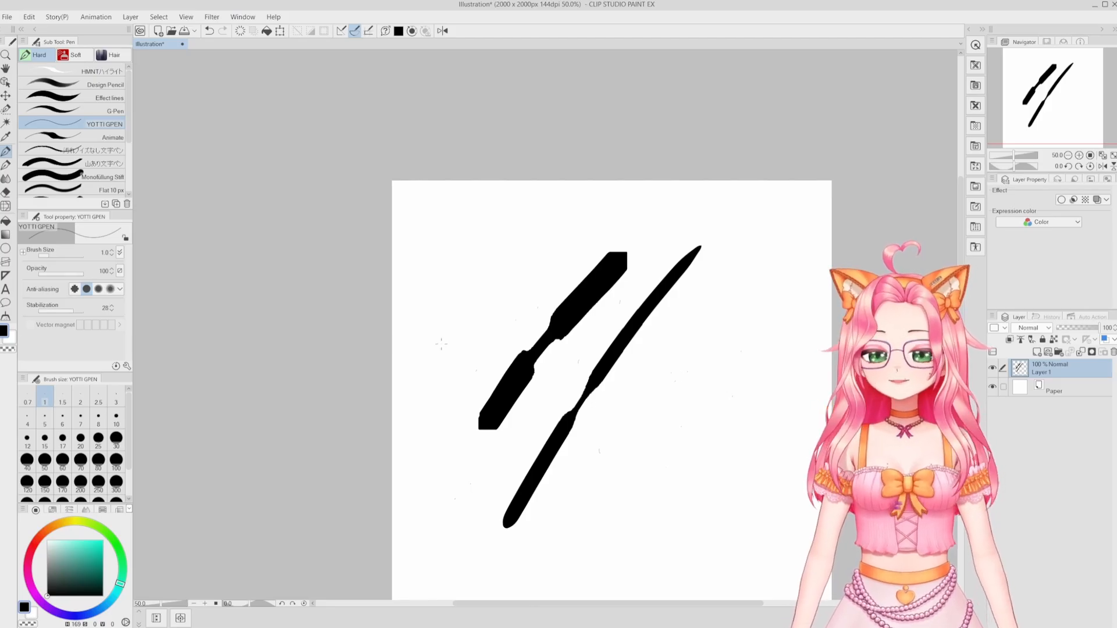
Step: Try Remove dust over the whole drawing, with dust sizes of 18.8 and 28.3, and undo the cleanup
{"action": "left_click", "coordinate": [8, 315]}
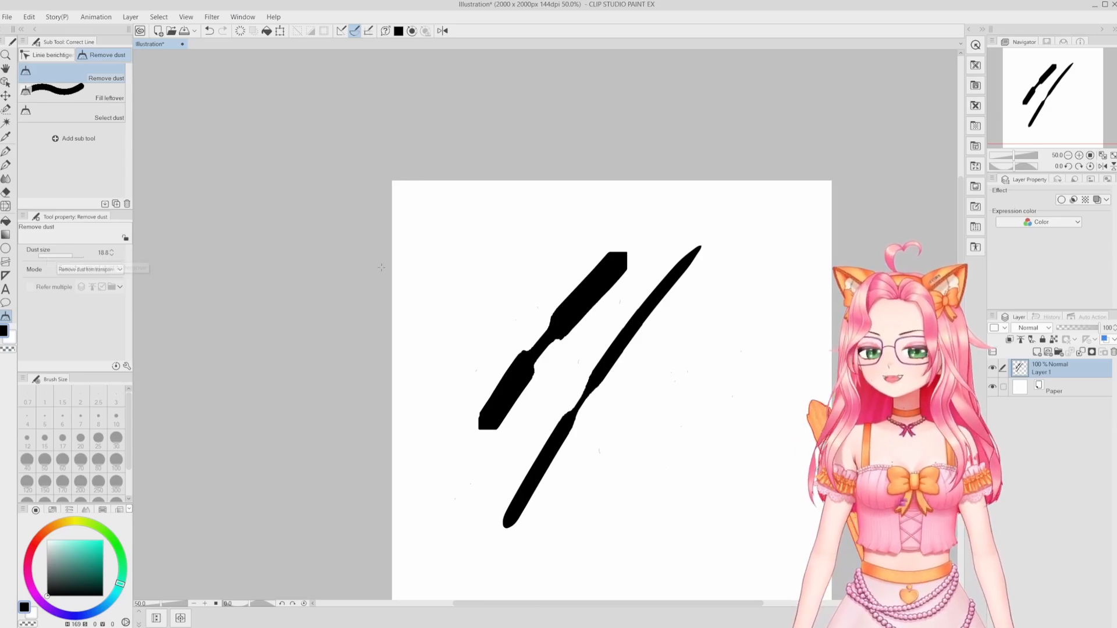
{"action": "left_click_drag", "start_coordinate": [475, 219], "coordinate": [763, 557]}
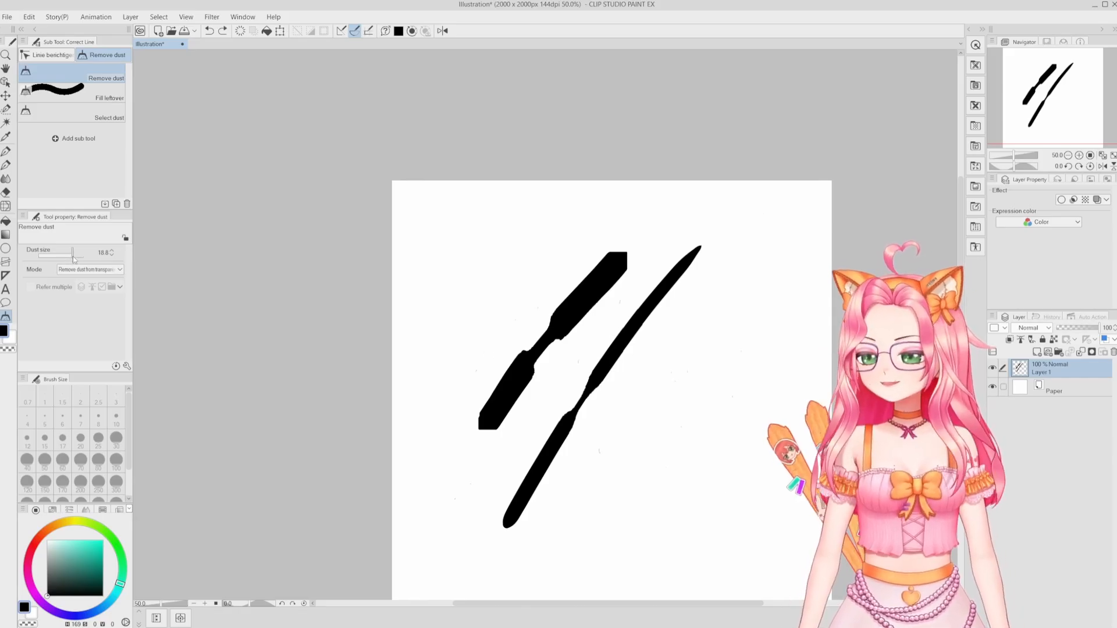
{"action": "left_click_drag", "start_coordinate": [410, 182], "coordinate": [836, 580]}
{"action": "scroll", "coordinate": [695, 384], "scroll_direction": "up", "scroll_amount": 3}
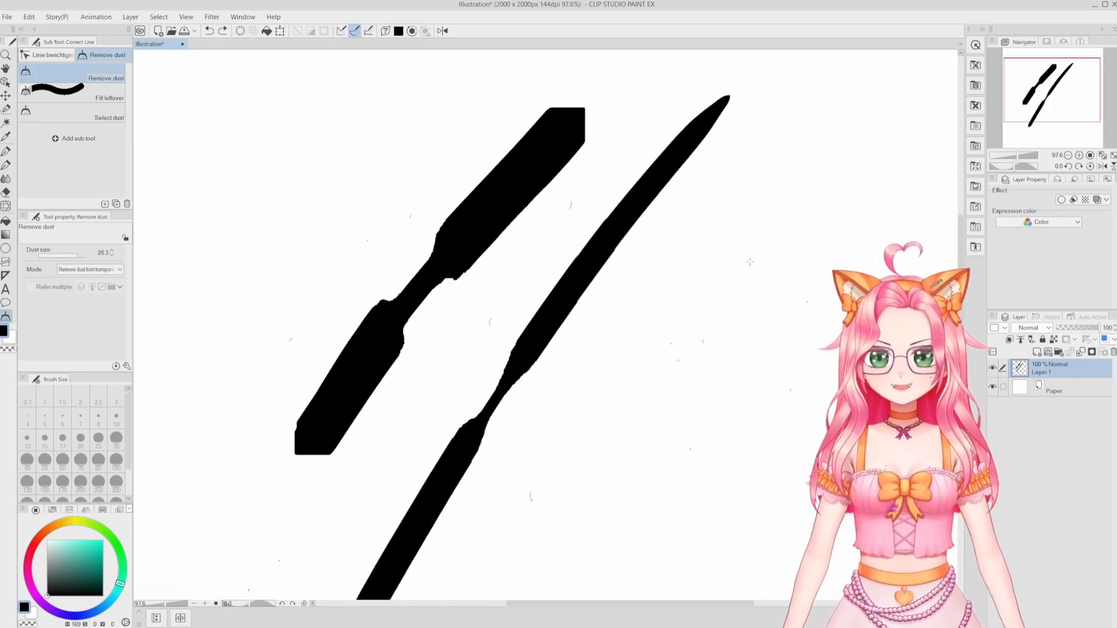
Step: Scribble a dense shape with small gaps beside the thick line, using the YOTTI GPEN at brush size 20
{"action": "key", "text": "p"}
{"action": "scroll", "coordinate": [276, 142], "scroll_direction": "up", "scroll_amount": 2}
{"action": "mouse_move", "coordinate": [288, 352]}
{"action": "left_mouse_down"}
{"action": "mouse_move", "coordinate": [329, 158]}
{"action": "mouse_move", "coordinate": [351, 241]}
{"action": "mouse_move", "coordinate": [356, 348]}
{"action": "mouse_move", "coordinate": [286, 357]}
{"action": "mouse_move", "coordinate": [304, 284]}
{"action": "mouse_move", "coordinate": [294, 345]}
{"action": "mouse_move", "coordinate": [348, 279]}
{"action": "mouse_move", "coordinate": [378, 293]}
{"action": "mouse_move", "coordinate": [315, 253]}
{"action": "mouse_move", "coordinate": [358, 263]}
{"action": "mouse_move", "coordinate": [305, 189]}
{"action": "mouse_move", "coordinate": [356, 211]}
{"action": "left_mouse_up"}
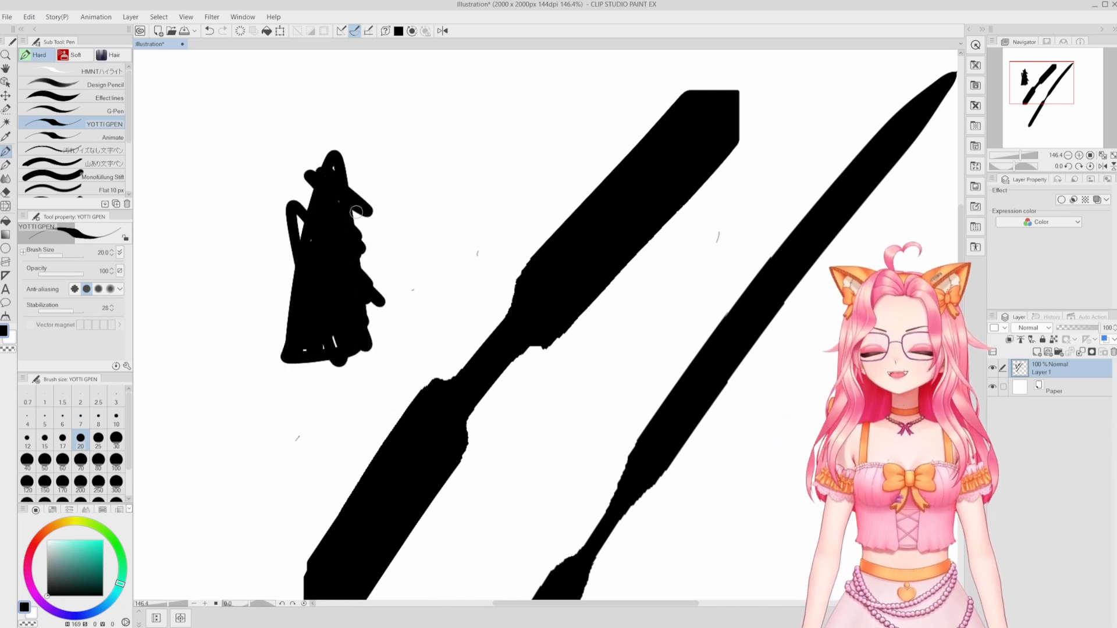
Step: Fill the small gaps in the scribbled shape with Fill leftover at brush size 200 and dust size 34.2
{"action": "left_click", "coordinate": [5, 316]}
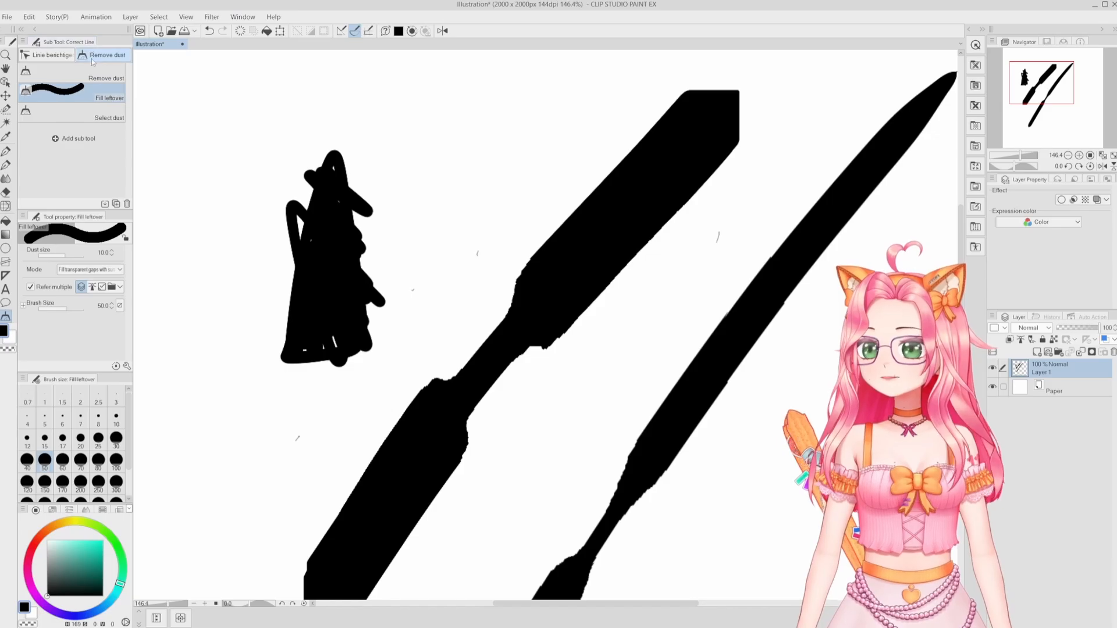
{"action": "left_click", "coordinate": [104, 55]}
{"action": "left_click", "coordinate": [92, 96]}
{"action": "key", "text": "bracketright"}
{"action": "key", "text": "bracketright"}
{"action": "key", "text": "bracketright"}
{"action": "key", "text": "bracketright"}
{"action": "key", "text": "bracketright"}
{"action": "key", "text": "bracketright"}
{"action": "key", "text": "bracketright"}
{"action": "key", "text": "bracketright"}
{"action": "left_click_drag", "start_coordinate": [357, 96], "coordinate": [295, 410]}
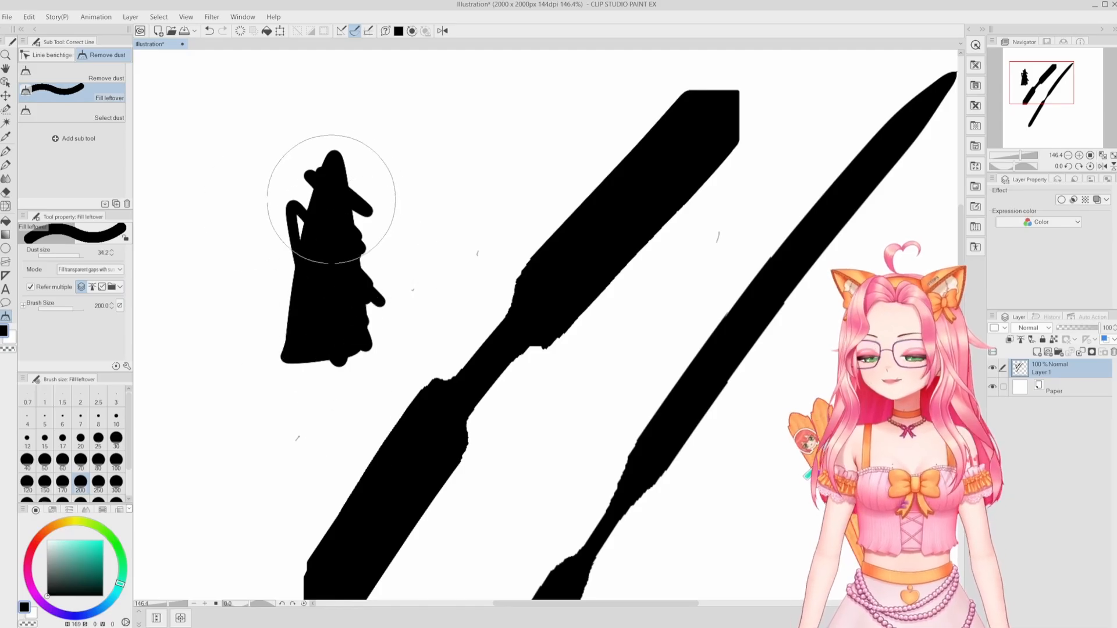
Step: Try Fill leftover on the larger gap at the scribble's left side with dust sizes of 50 and 10.5
{"action": "left_click_drag", "start_coordinate": [298, 178], "coordinate": [298, 261]}
{"action": "left_click", "coordinate": [79, 256]}
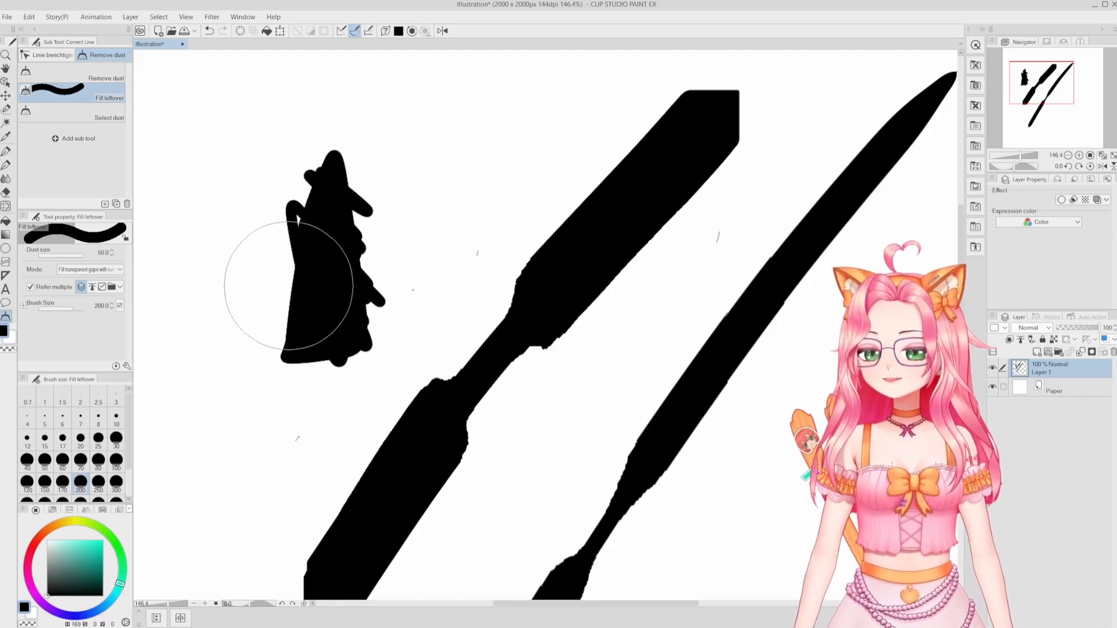
{"action": "left_click", "coordinate": [68, 256]}
{"action": "left_click_drag", "start_coordinate": [277, 203], "coordinate": [299, 194]}
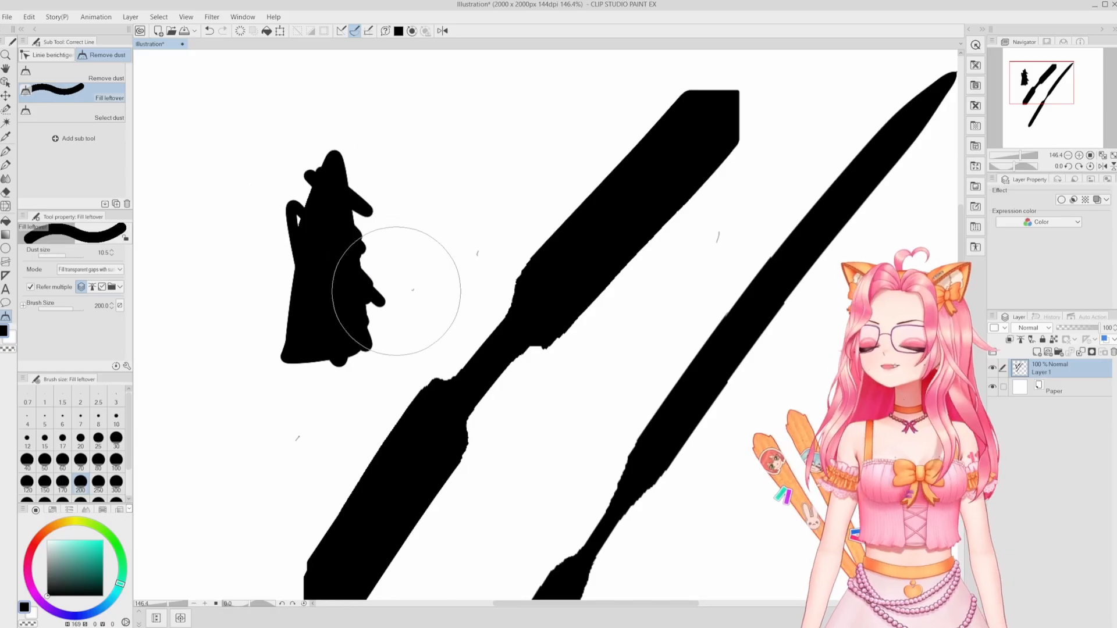
Step: Select the specks with Select dust at a dust size of 9.4, inspect the selection up close, and deselect
{"action": "left_click", "coordinate": [114, 120]}
{"action": "scroll", "coordinate": [481, 351], "scroll_direction": "up", "scroll_amount": 3}
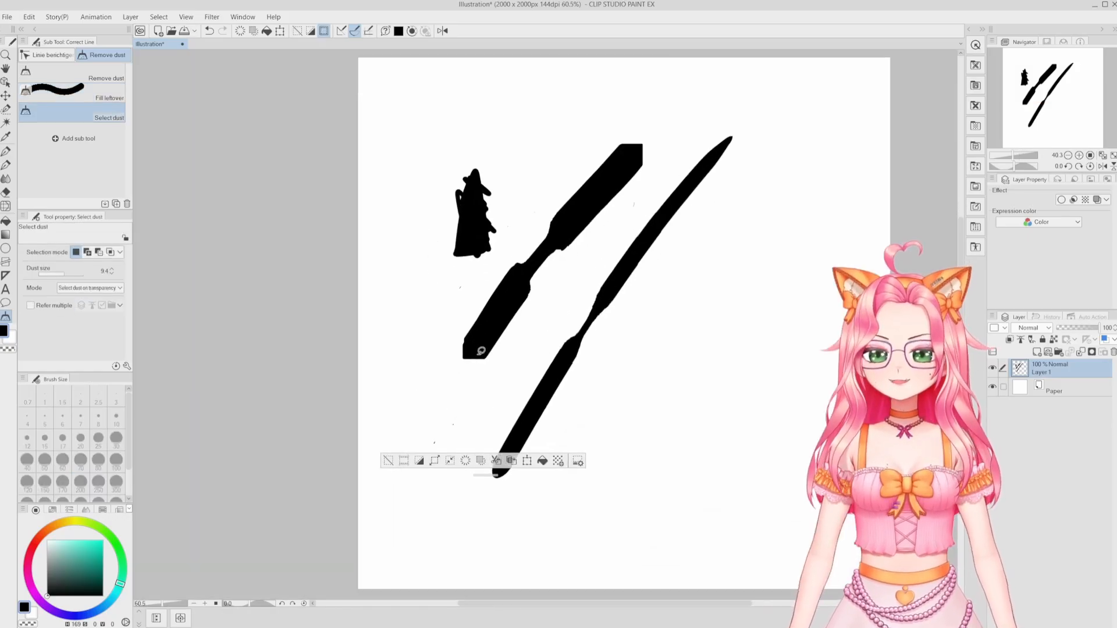
{"action": "scroll", "coordinate": [504, 322], "scroll_direction": "up", "scroll_amount": 8}
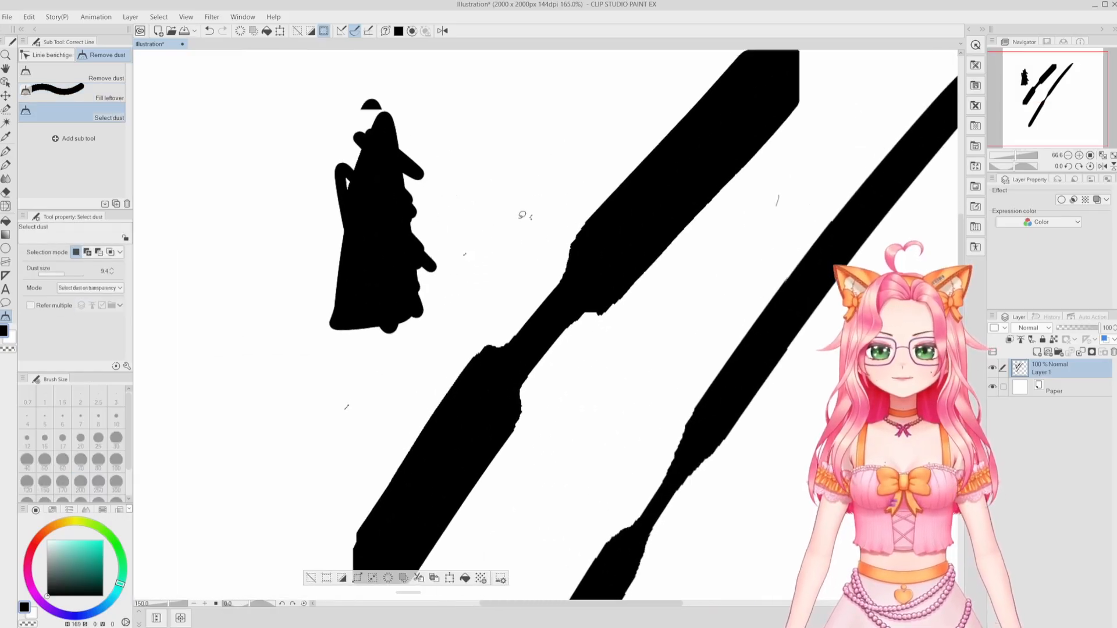
{"action": "scroll", "coordinate": [541, 238], "scroll_direction": "up", "scroll_amount": 3}
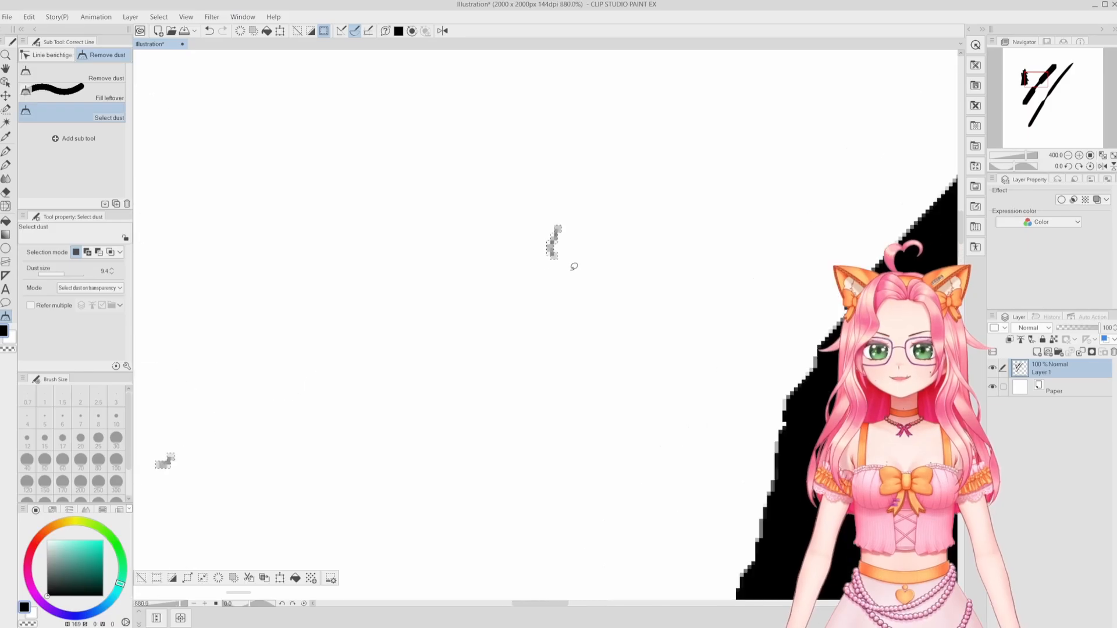
{"action": "scroll", "coordinate": [565, 316], "scroll_direction": "down", "scroll_amount": 6}
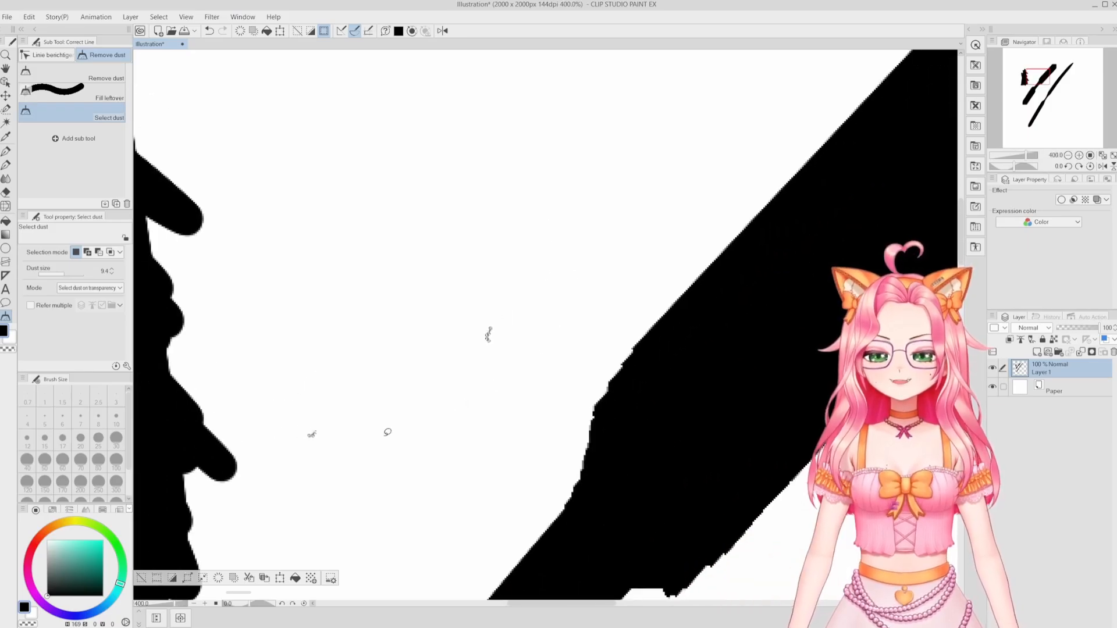
{"action": "scroll", "coordinate": [355, 403], "scroll_direction": "down", "scroll_amount": 5}
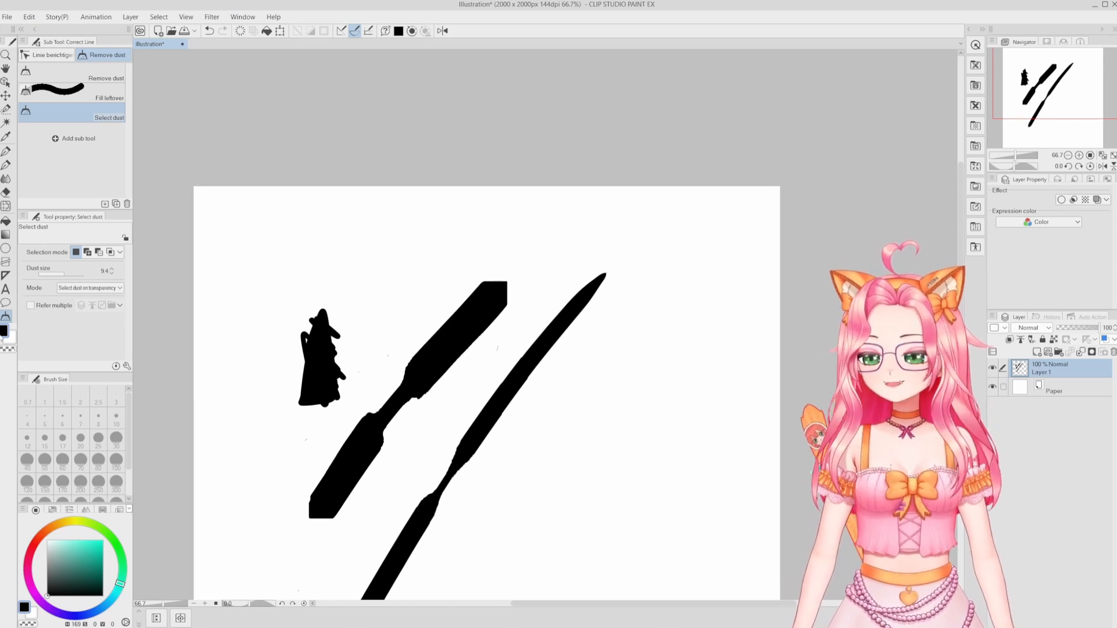
Step: Switch the active drawing colour back and forth between the sub and main colours
{"action": "left_click", "coordinate": [10, 340]}
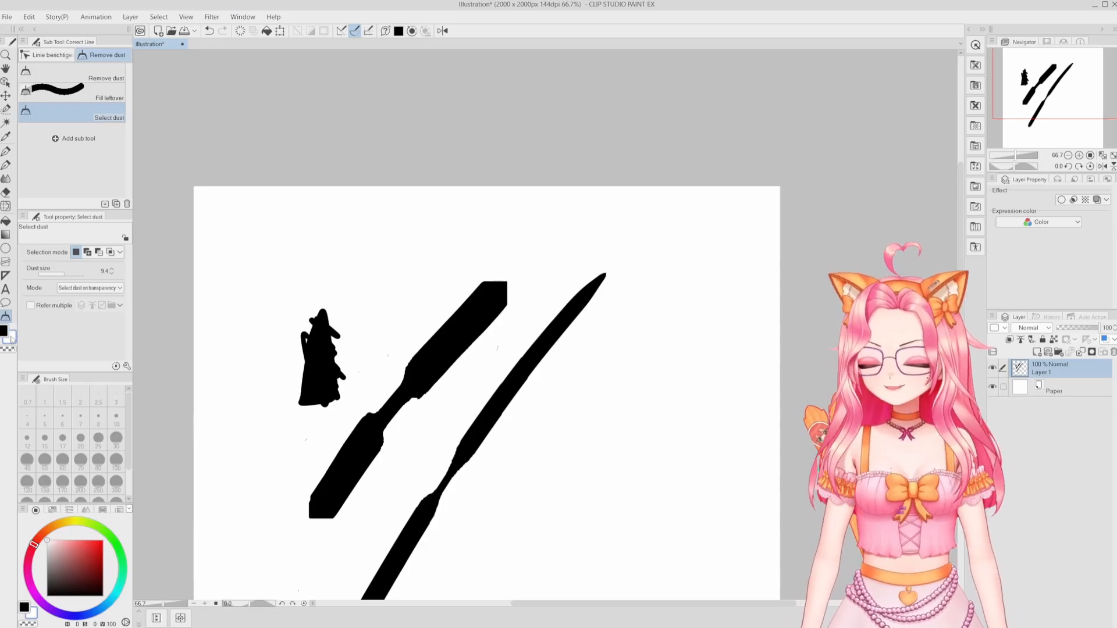
{"action": "left_click", "coordinate": [4, 331]}
{"action": "left_click", "coordinate": [11, 339]}
{"action": "left_click", "coordinate": [4, 331]}
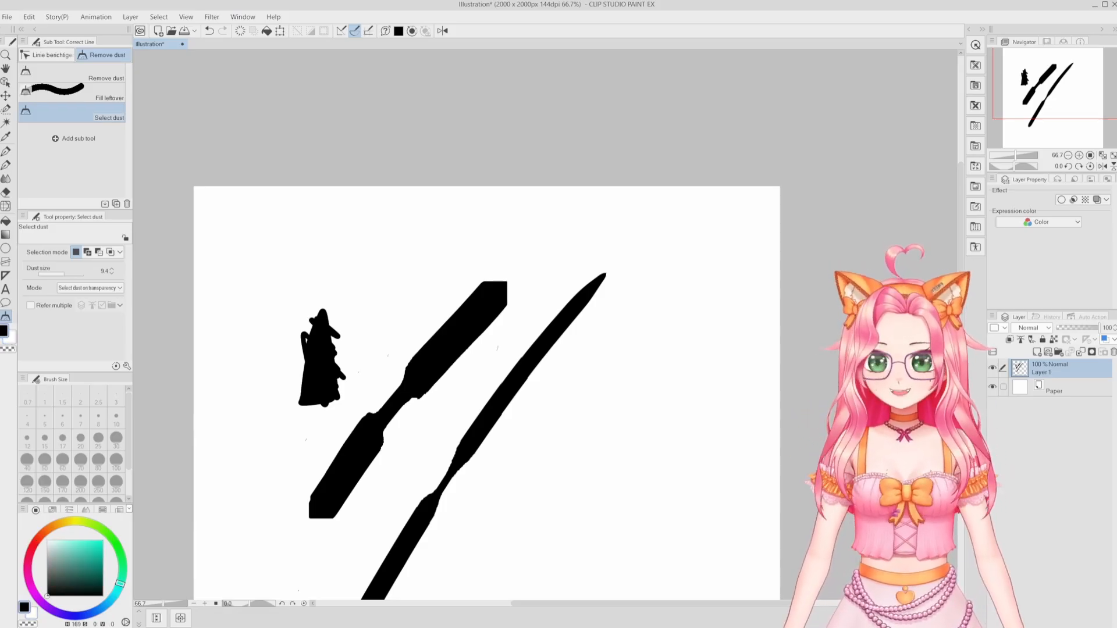
Step: Activate the YOTTI GPEN and toggle its drawing colour to the alternate one and back to the main colour
{"action": "key", "text": "p"}
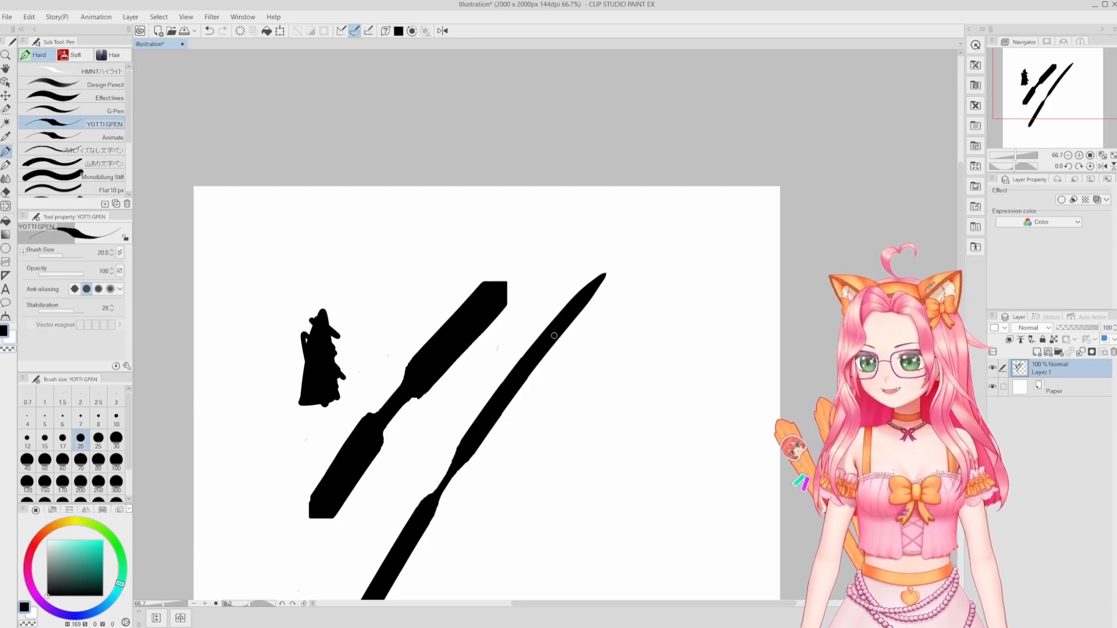
{"action": "key", "text": "c"}
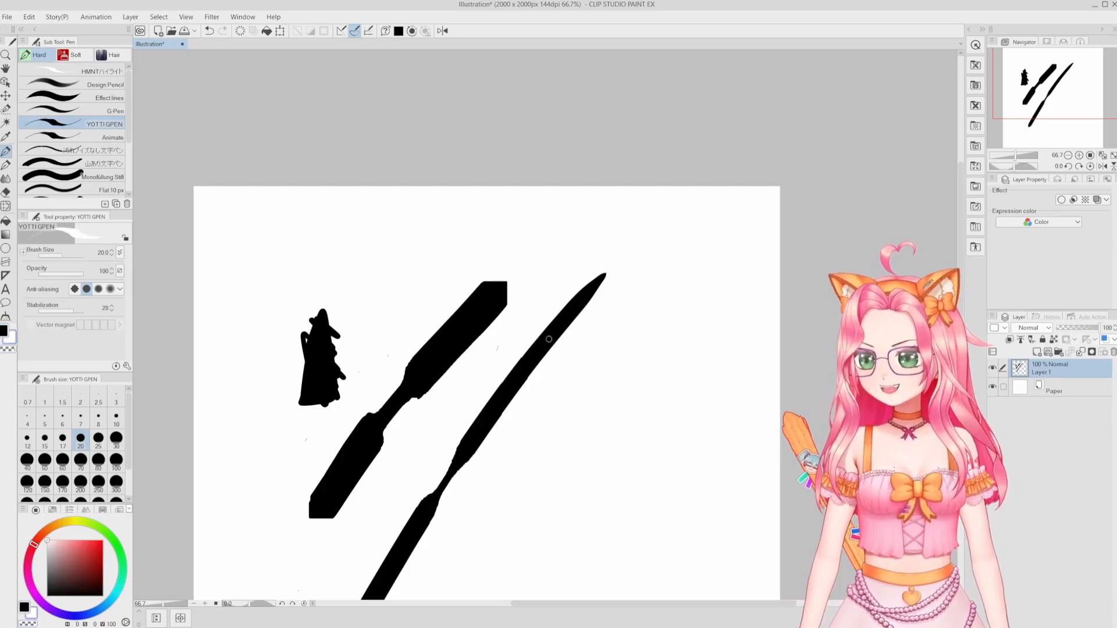
{"action": "key", "text": "c"}
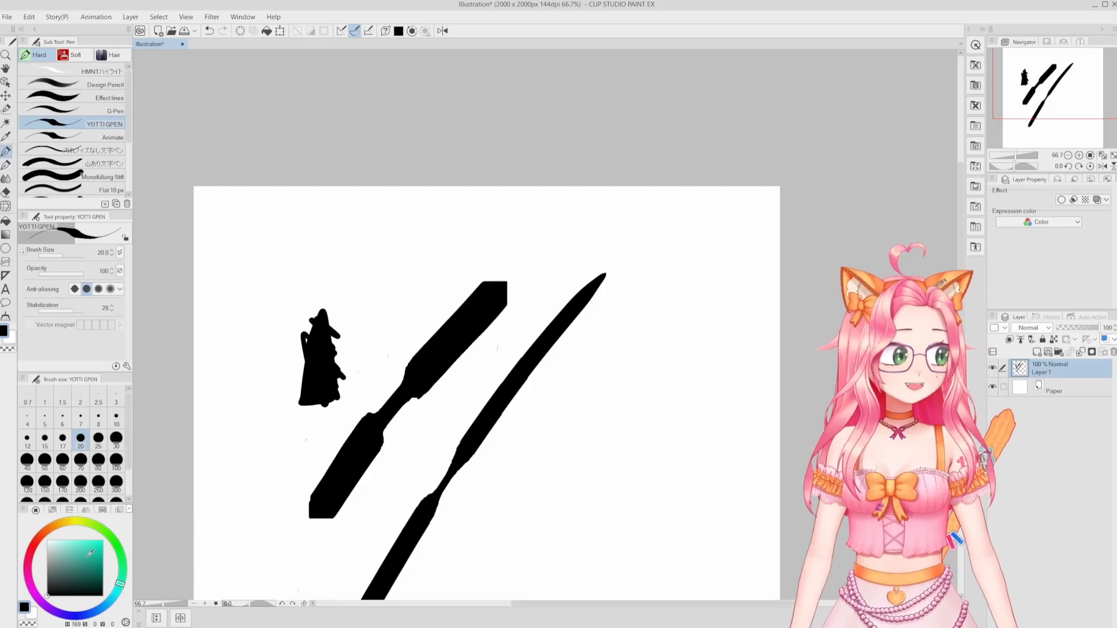
Step: Pick a muted dark teal as the drawing colour and switch the colour wheel's triangular area back to the square one
{"action": "mouse_move", "coordinate": [90, 553]}
{"action": "left_mouse_down"}
{"action": "mouse_move", "coordinate": [79, 576]}
{"action": "mouse_move", "coordinate": [72, 566]}
{"action": "left_mouse_up"}
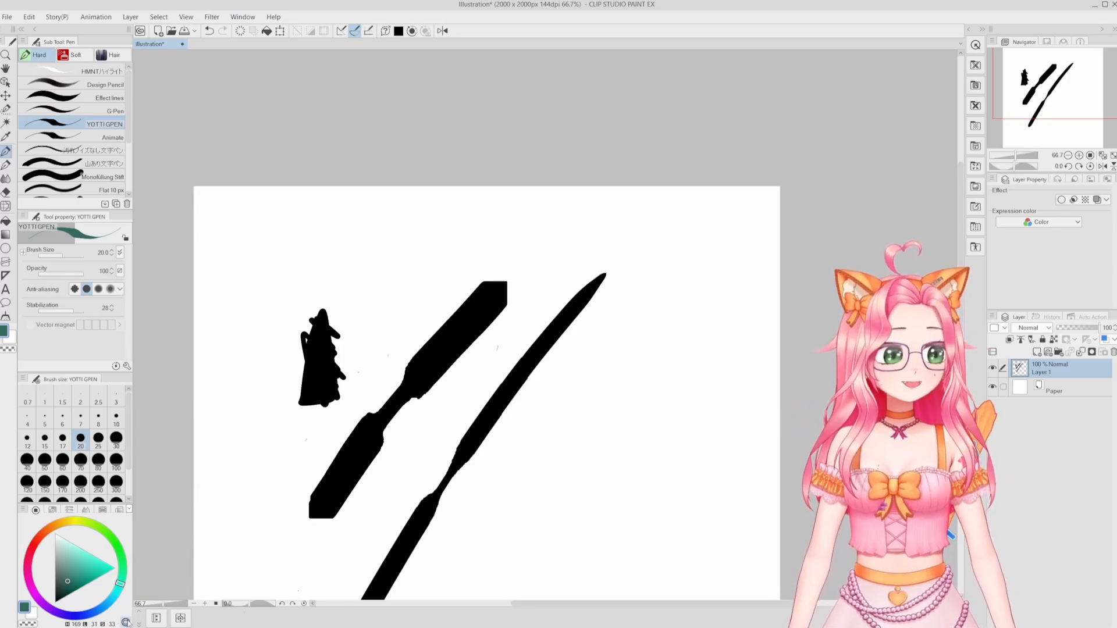
{"action": "left_click", "coordinate": [126, 622]}
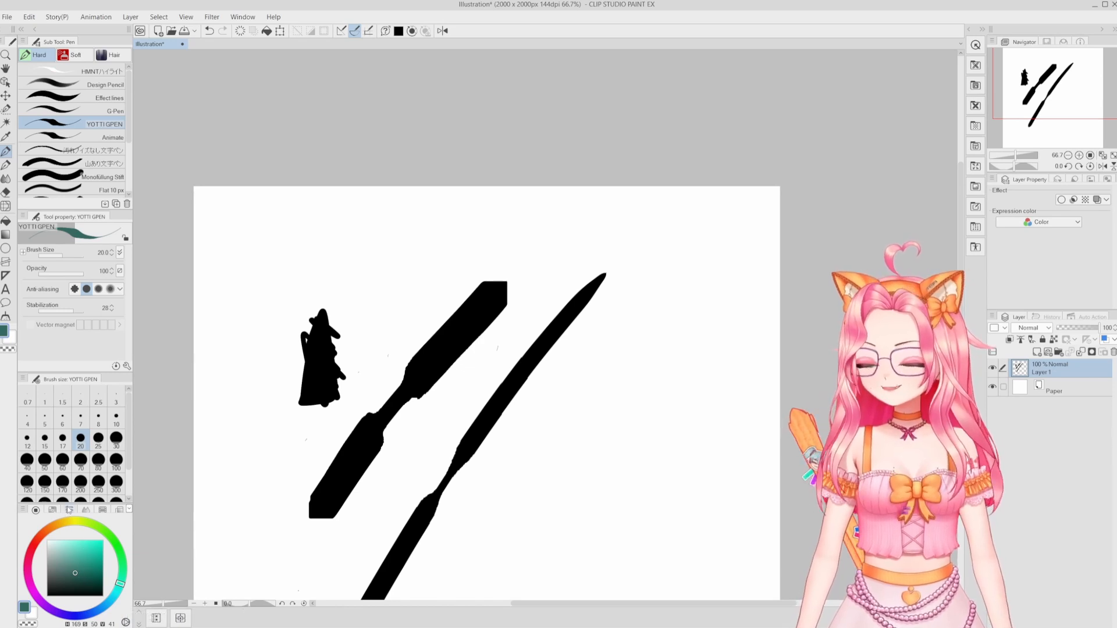
Step: Examine the Color Set and its palette list, Color Slider, Color Mixing, Color History and Approximate Color, and return to the Color Wheel
{"action": "left_click", "coordinate": [51, 511]}
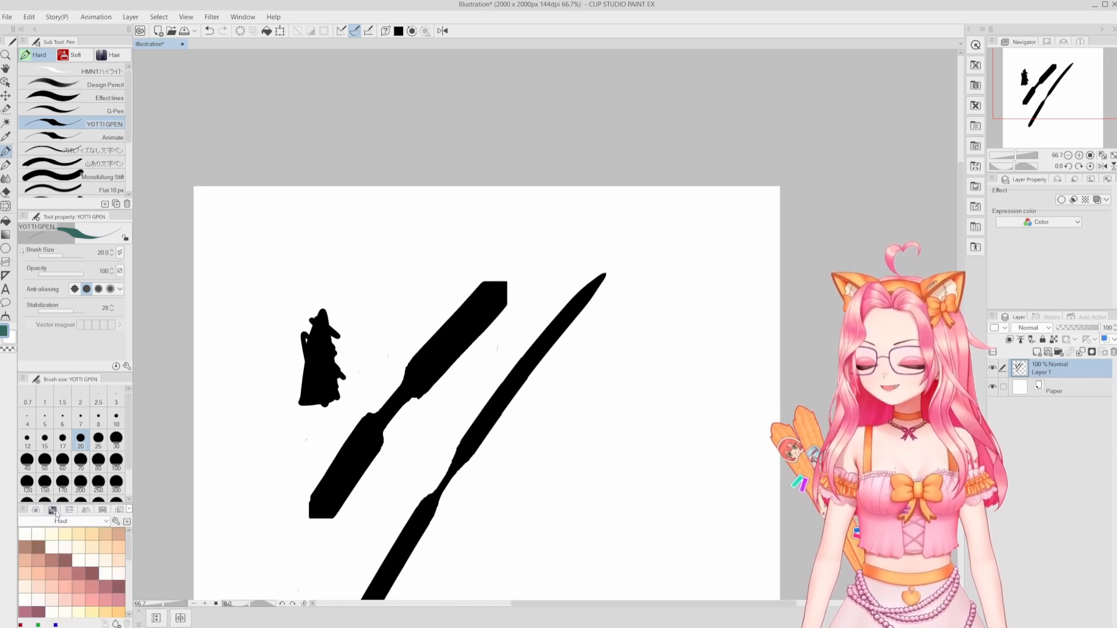
{"action": "left_click", "coordinate": [59, 522]}
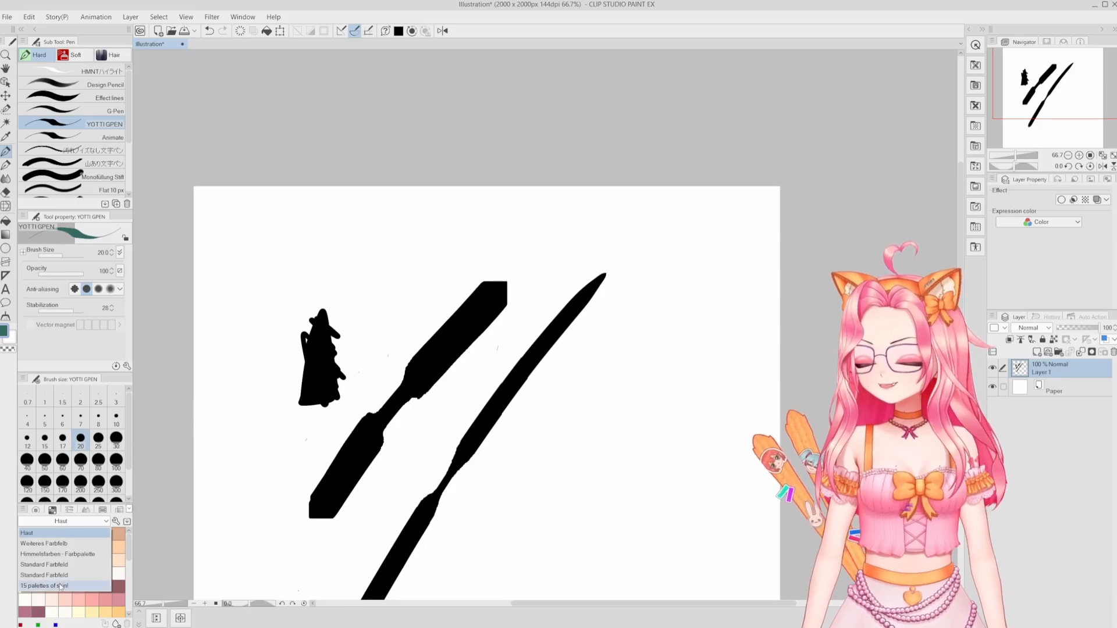
{"action": "left_click", "coordinate": [69, 510]}
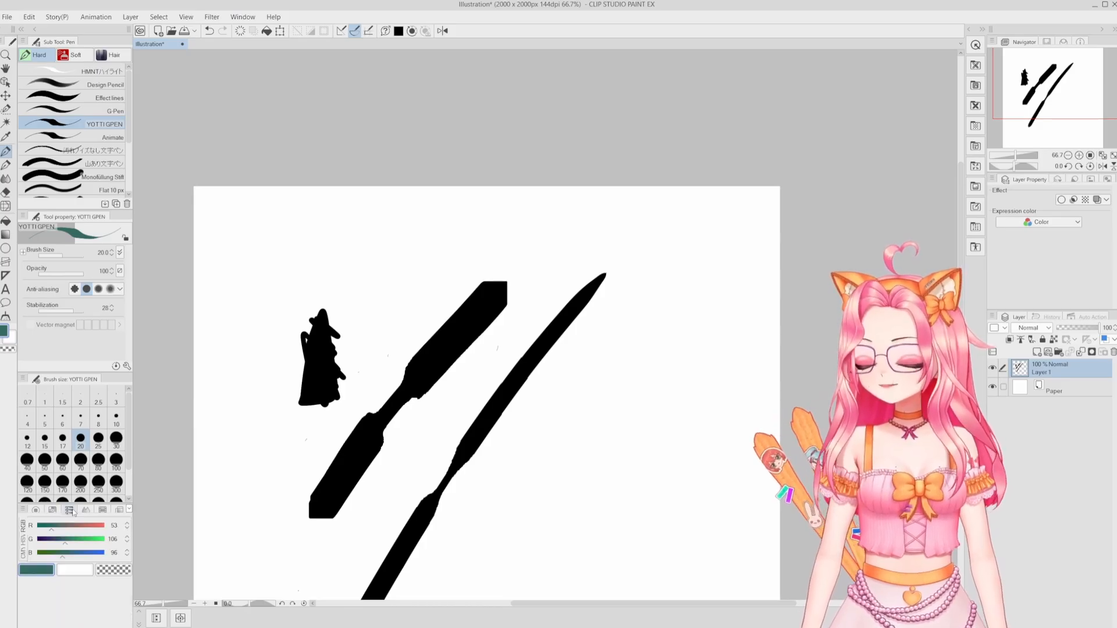
{"action": "left_click", "coordinate": [86, 510]}
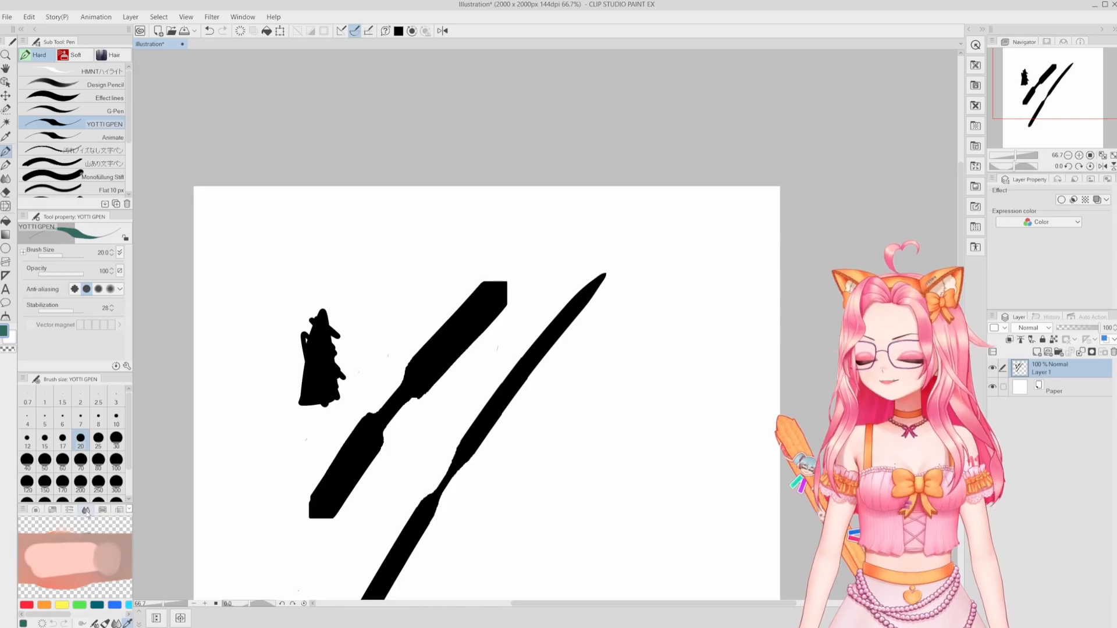
{"action": "left_click", "coordinate": [103, 511]}
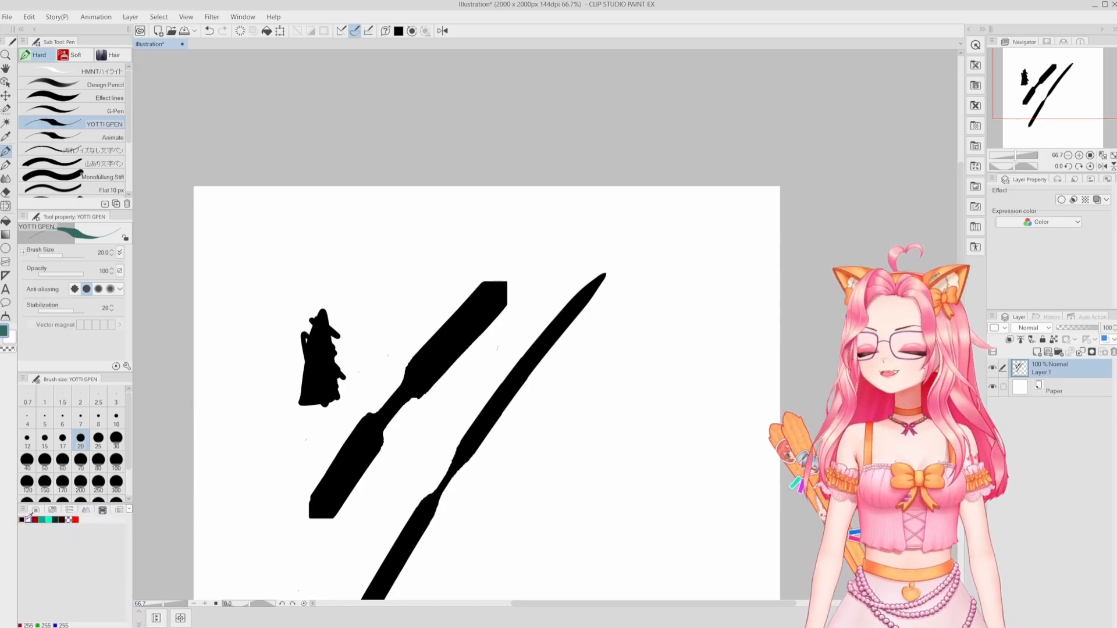
{"action": "left_click", "coordinate": [118, 511]}
{"action": "left_click", "coordinate": [128, 510]}
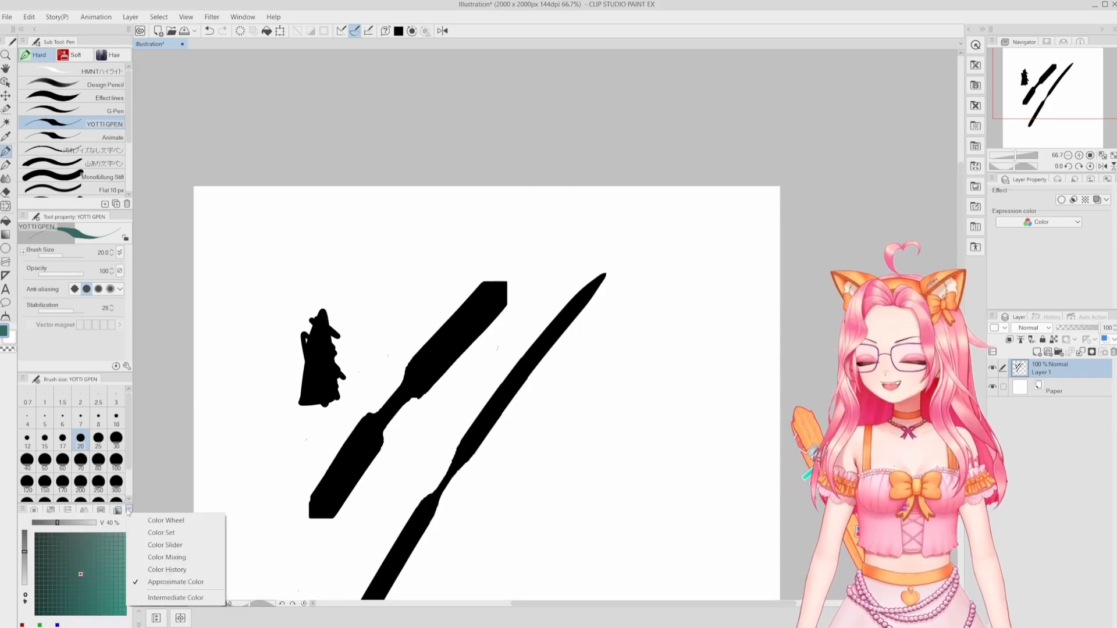
{"action": "left_click", "coordinate": [128, 510]}
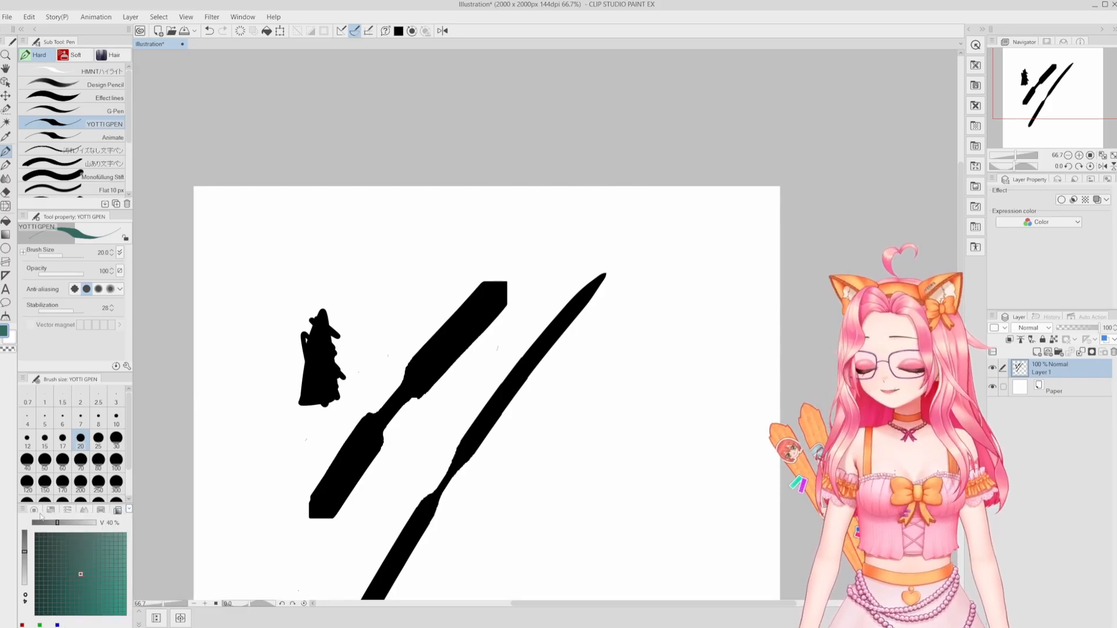
{"action": "left_click", "coordinate": [36, 510]}
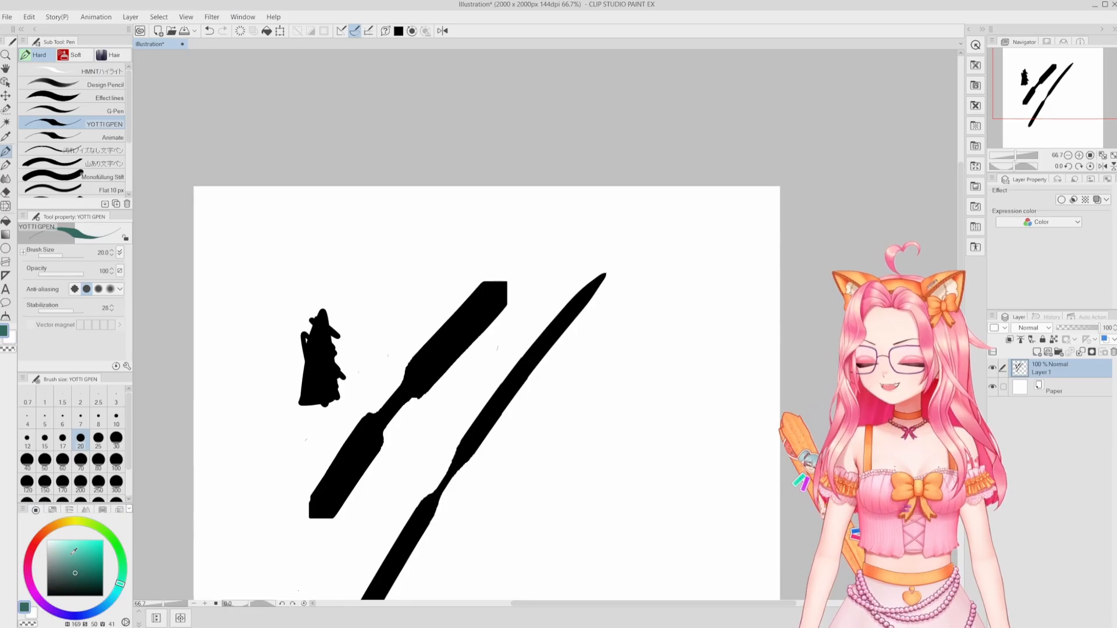